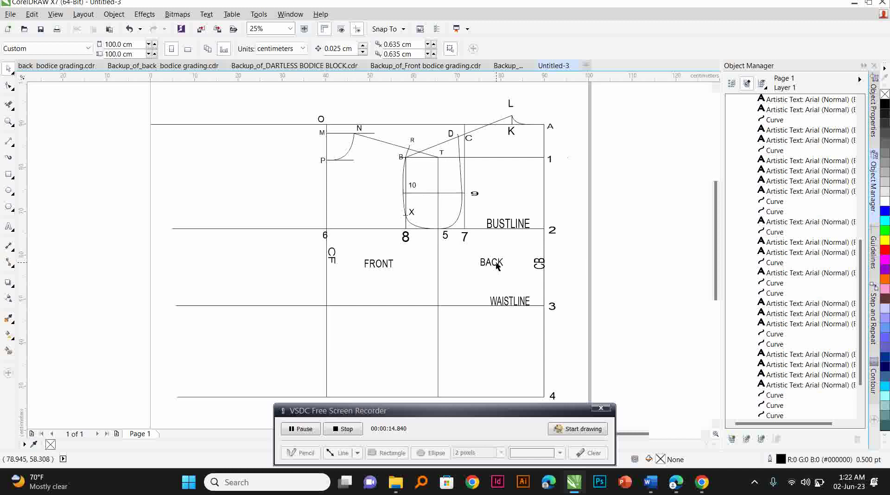
Delete the construction line segments inside the armhole, across the upper back and around K and 7 with Virtual Segment Delete
{"action": "left_click_drag", "start_coordinate": [482, 414], "coordinate": [501, 478]}
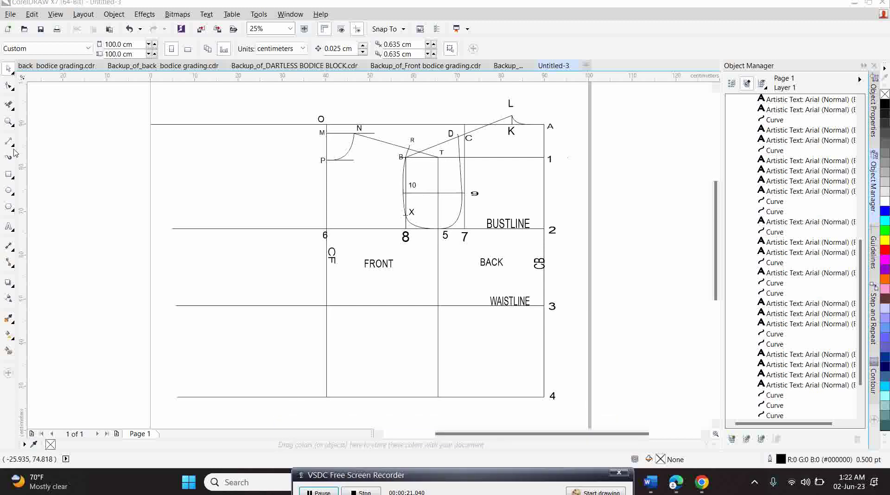
{"action": "left_click", "coordinate": [10, 104]}
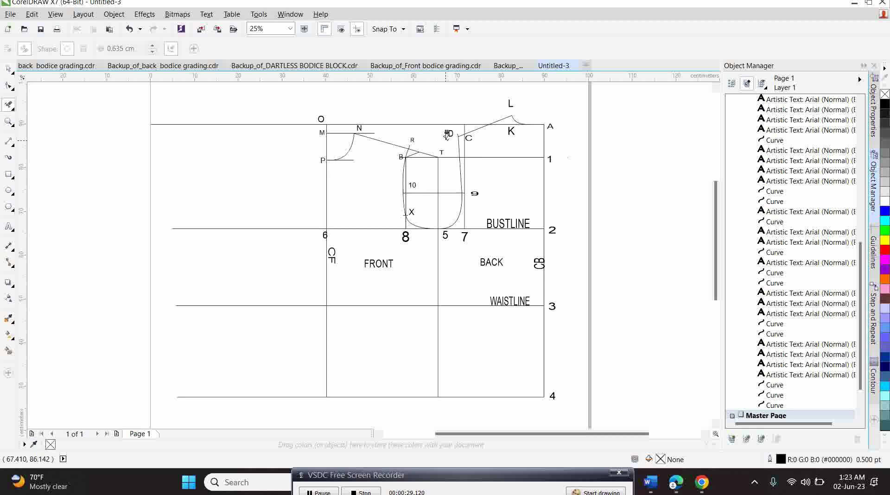
{"action": "left_click", "coordinate": [451, 157]}
{"action": "left_click", "coordinate": [438, 207]}
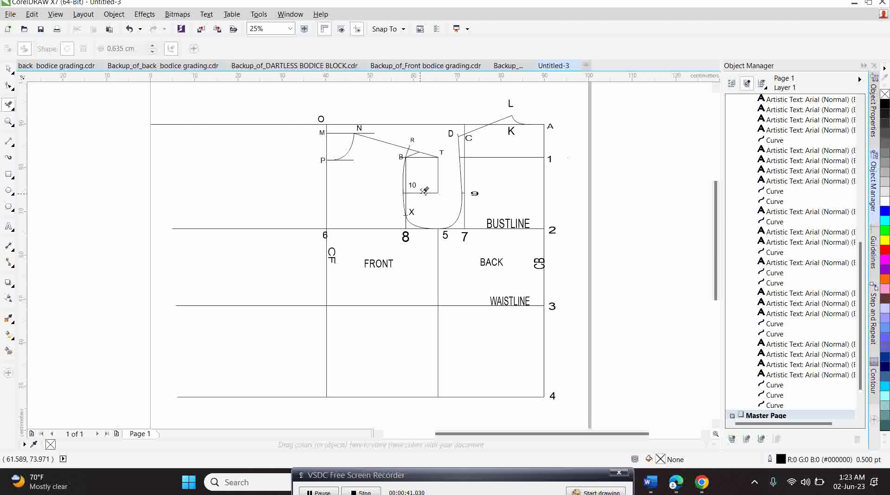
{"action": "left_click", "coordinate": [424, 191]}
{"action": "left_click", "coordinate": [416, 146]}
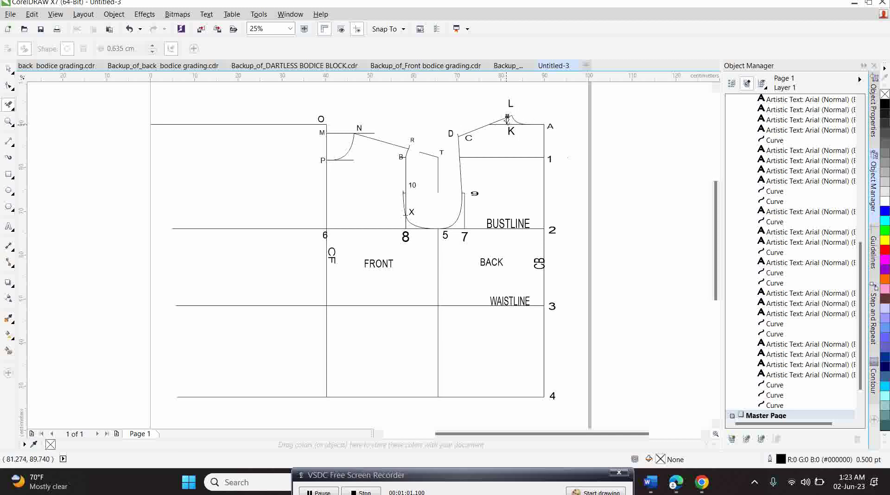
{"action": "left_click", "coordinate": [457, 135]}
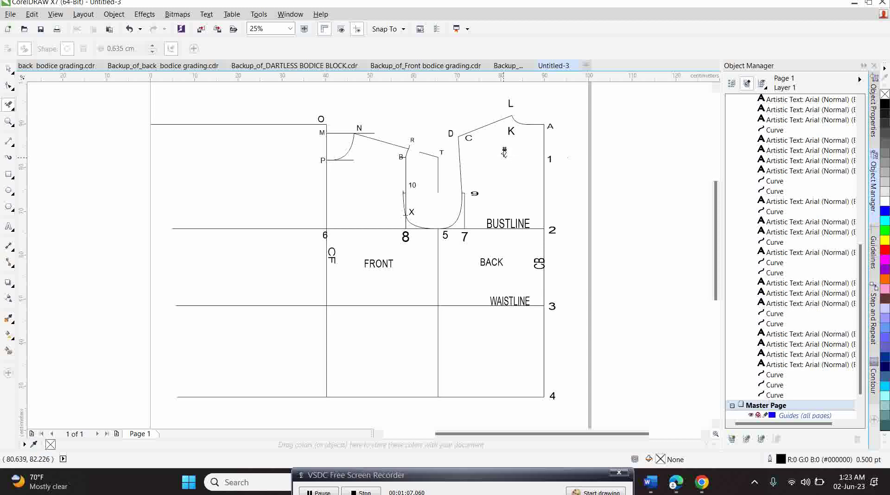
{"action": "left_click", "coordinate": [465, 210]}
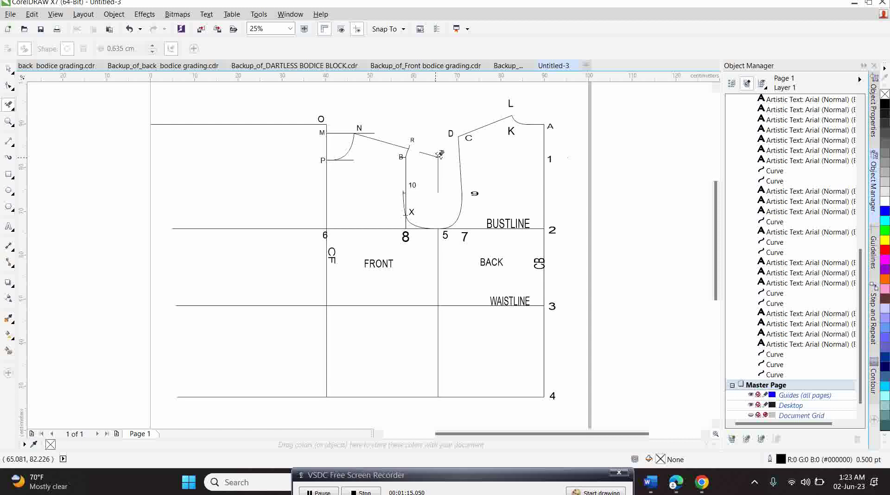
Look through the other open grading drawings, viewing the front bodice at 50% and the sleeve, and return to the Untitled-3 draft
{"action": "left_click", "coordinate": [198, 65]}
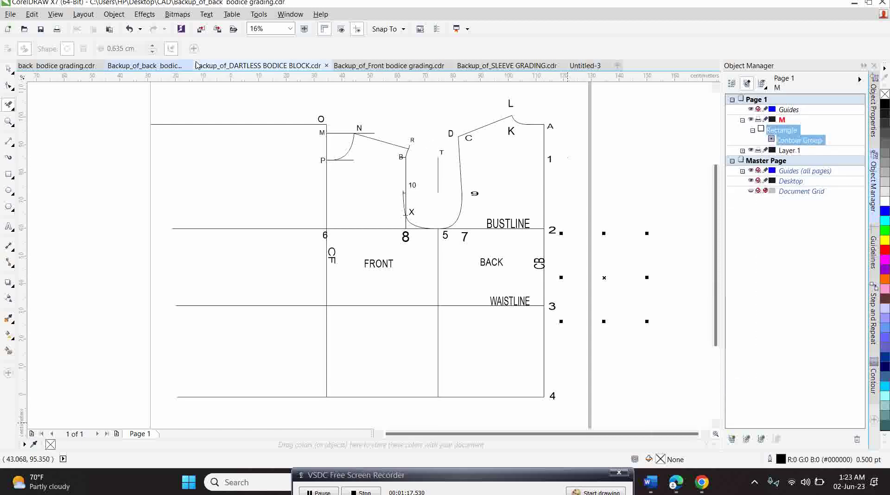
{"action": "left_click", "coordinate": [277, 67]}
{"action": "left_click", "coordinate": [354, 67]}
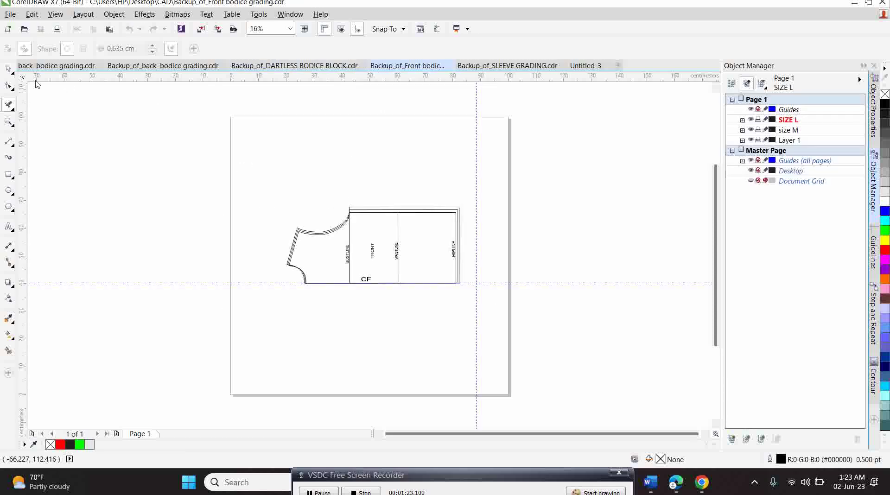
{"action": "left_click", "coordinate": [8, 69]}
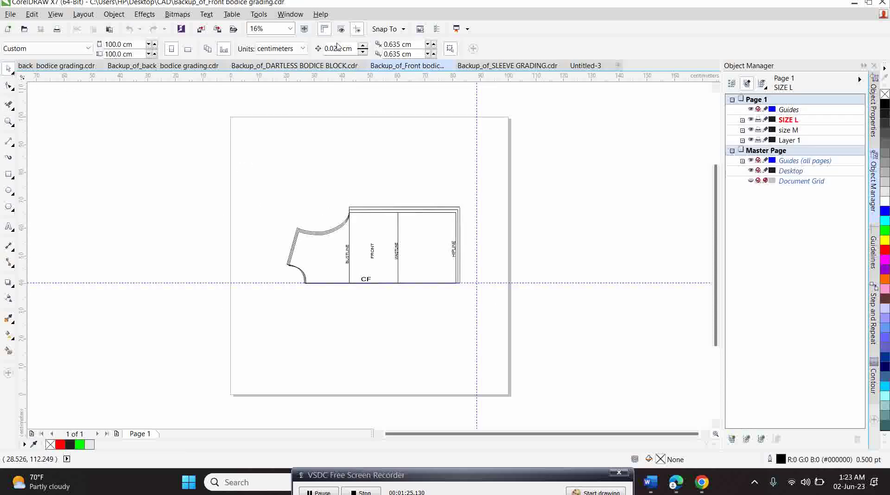
{"action": "left_click", "coordinate": [290, 28]}
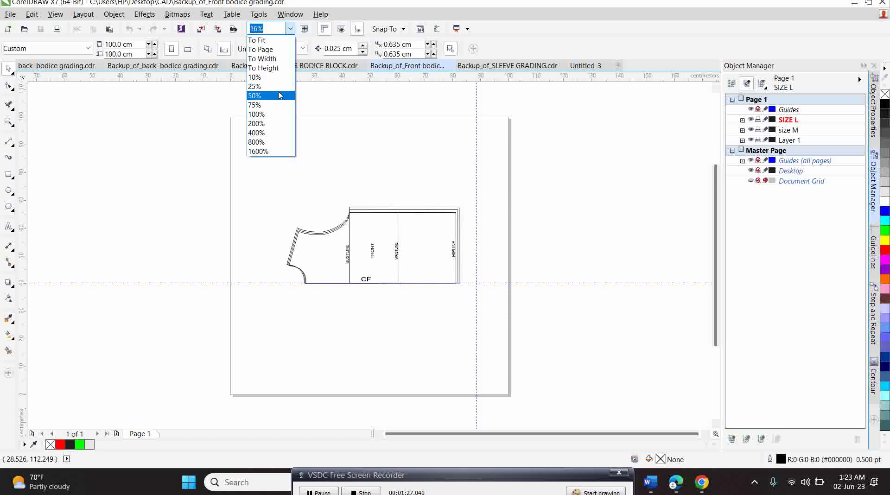
{"action": "left_click", "coordinate": [280, 95]}
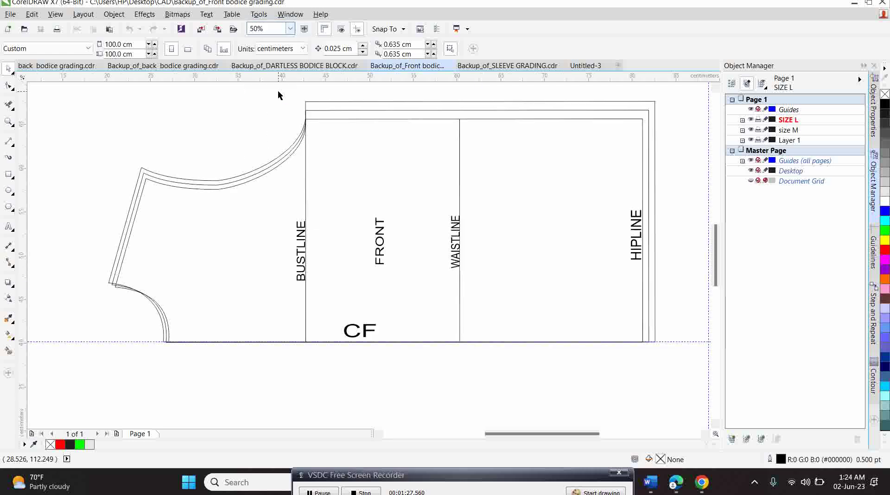
{"action": "left_click", "coordinate": [526, 70]}
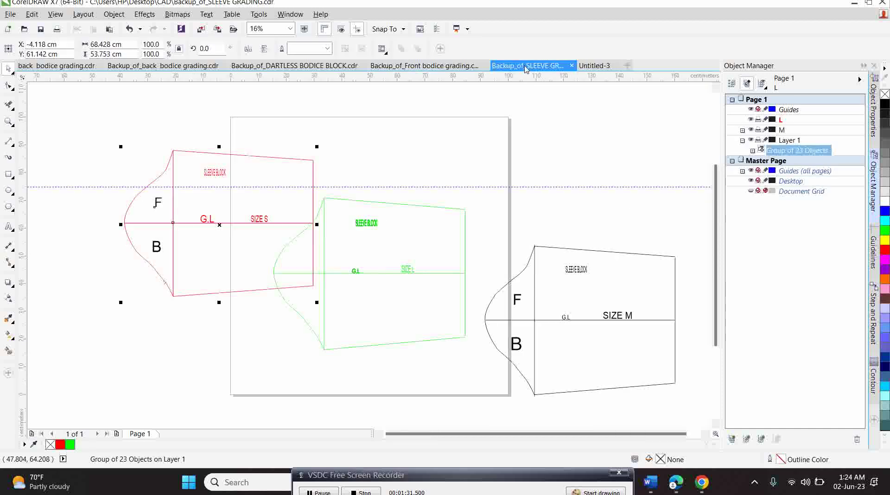
{"action": "left_click", "coordinate": [593, 65]}
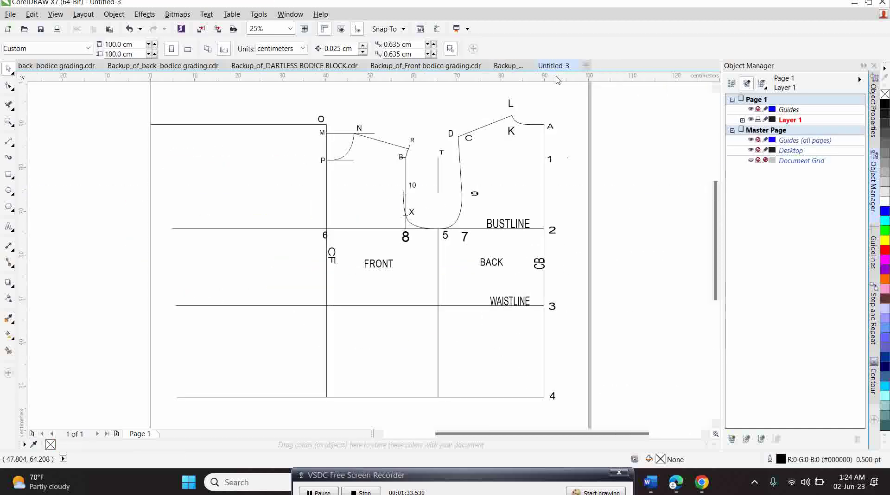
Delete the armhole curve and bustline segments between 8 and 5, and the vertical line below T, with Virtual Segment Delete
{"action": "left_click", "coordinate": [9, 105]}
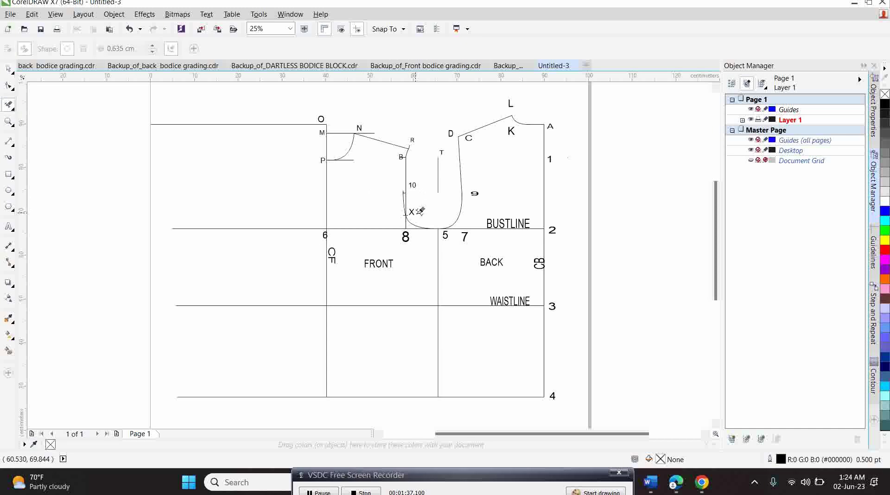
{"action": "left_click_drag", "start_coordinate": [419, 222], "coordinate": [407, 217]}
{"action": "left_click_drag", "start_coordinate": [438, 160], "coordinate": [438, 192]}
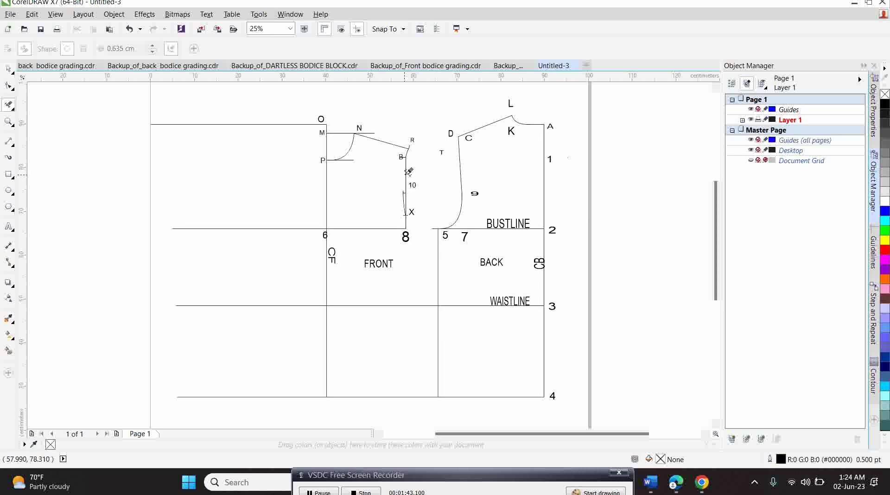
Select and delete the vertical construction line running from B down to 8 on the front bodice
{"action": "left_click", "coordinate": [8, 68]}
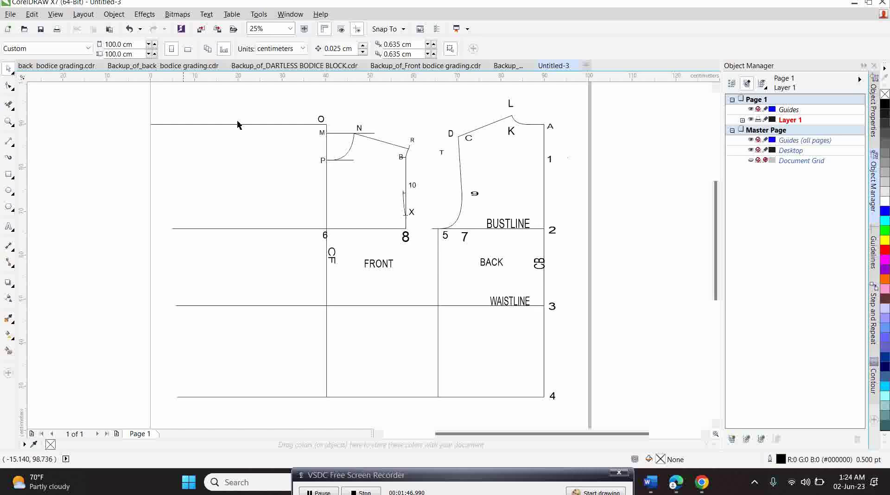
{"action": "left_click", "coordinate": [320, 125]}
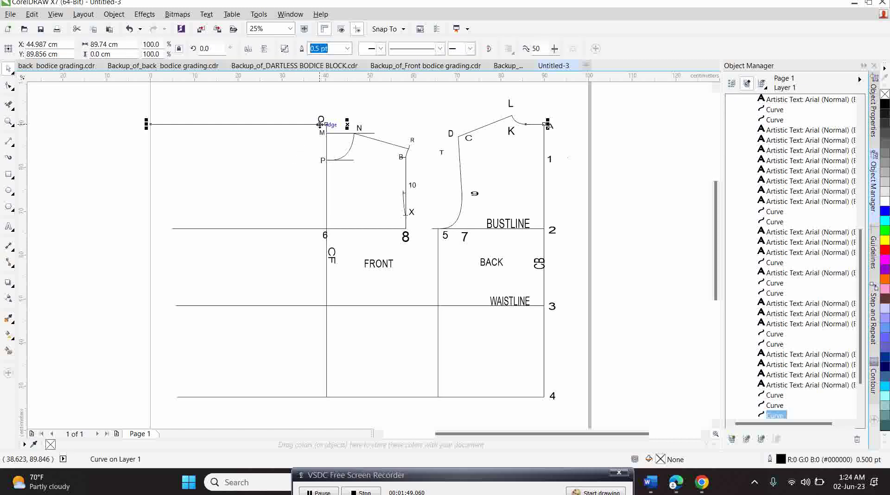
{"action": "left_click", "coordinate": [346, 151]}
{"action": "left_click", "coordinate": [381, 144]}
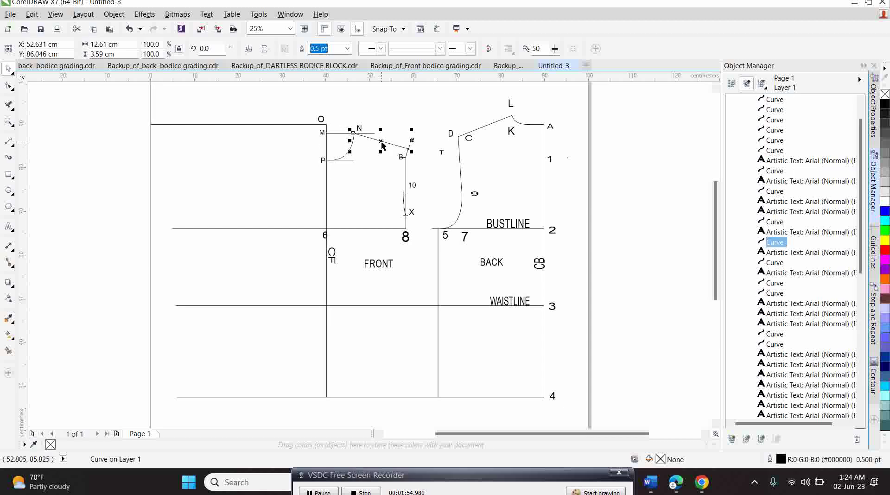
{"action": "left_click", "coordinate": [407, 171]}
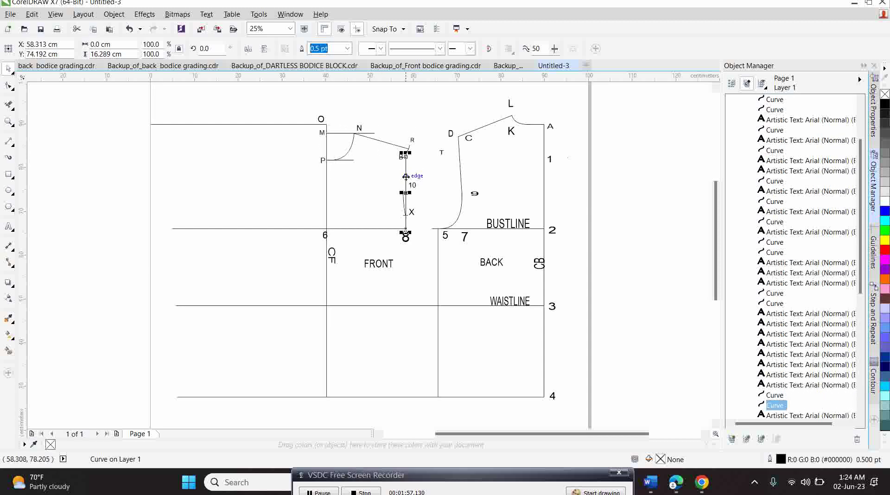
{"action": "left_click", "coordinate": [375, 229], "text": "shift"}
{"action": "left_click", "coordinate": [404, 230]}
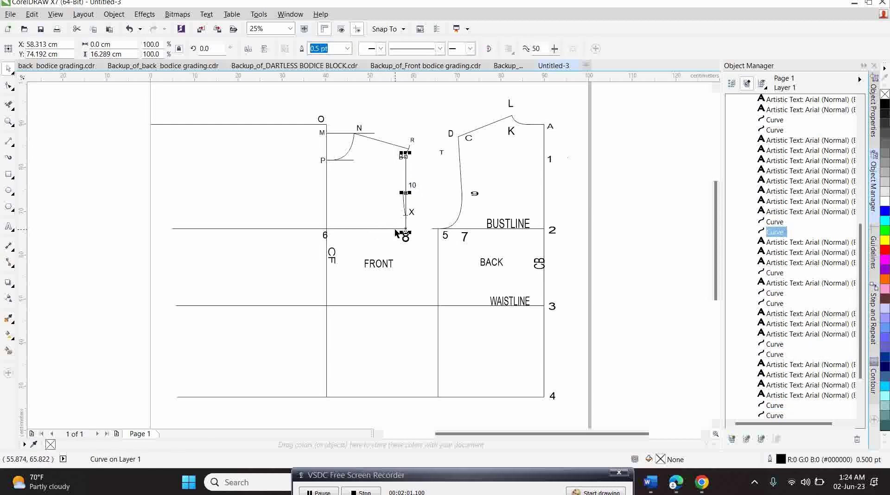
{"action": "key", "text": "Escape"}
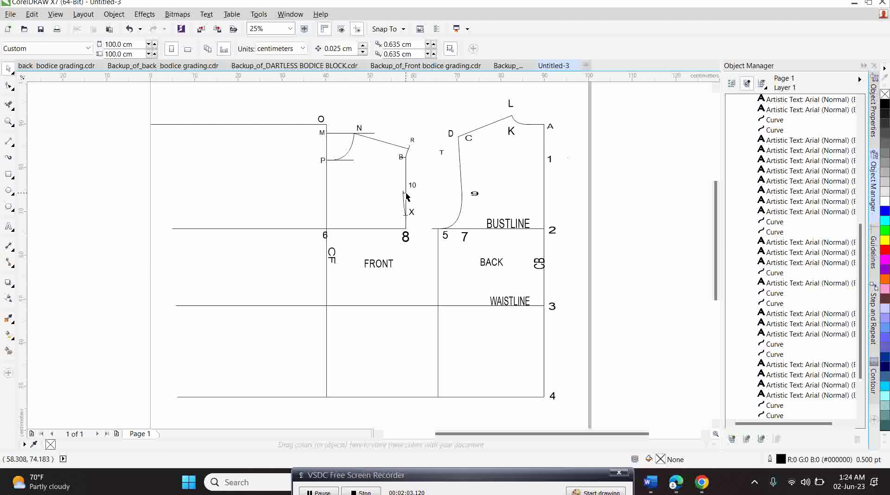
{"action": "left_click", "coordinate": [405, 185]}
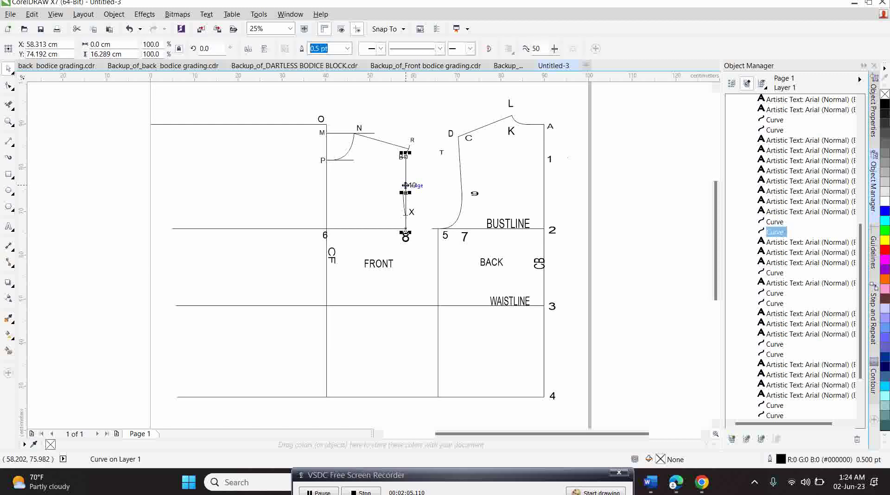
{"action": "key", "text": "Escape"}
Delete the front shoulder line from N to R, the neckline curve and the short horizontal lines at M and P
{"action": "left_click", "coordinate": [405, 149]}
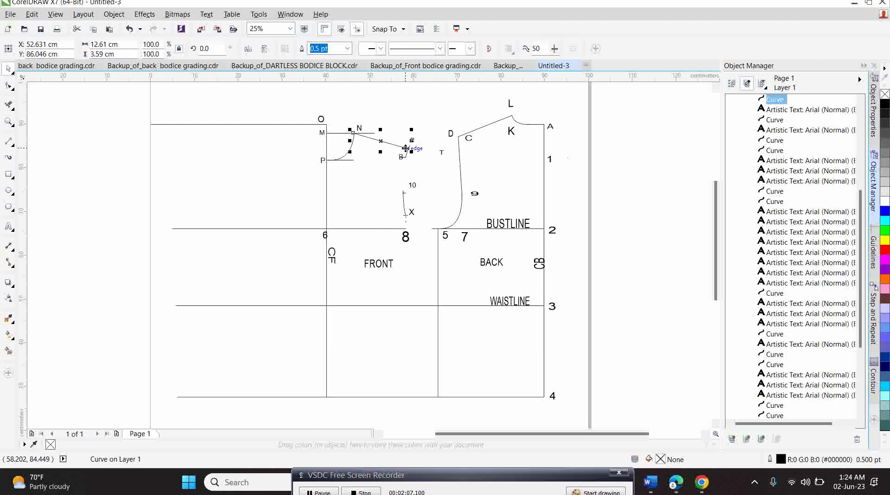
{"action": "key", "text": "Delete"}
{"action": "left_click", "coordinate": [365, 133]}
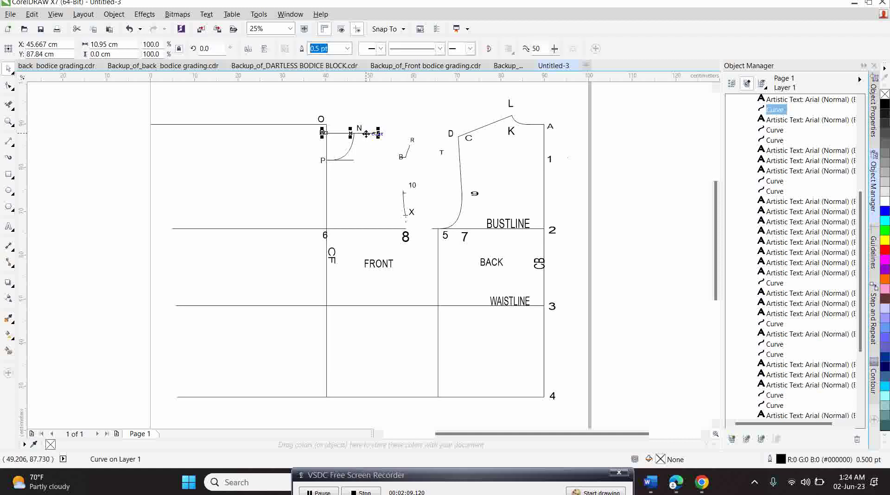
{"action": "key", "text": "Delete"}
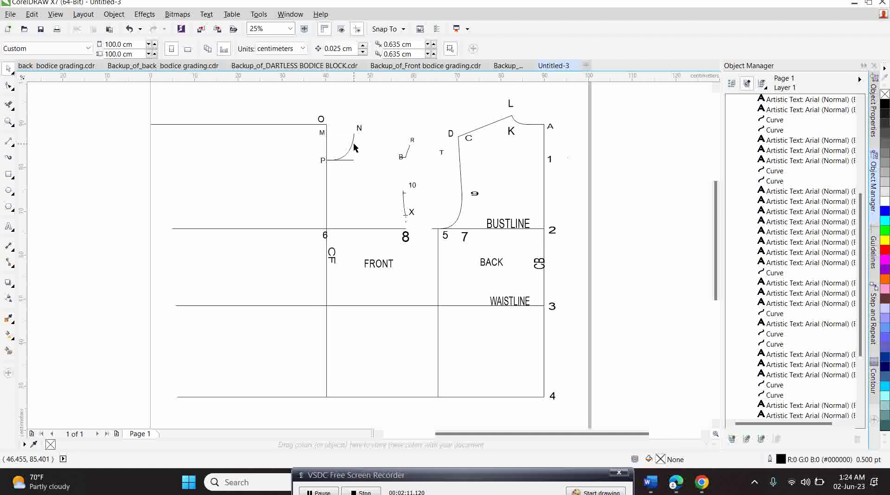
{"action": "left_click", "coordinate": [353, 143]}
{"action": "key", "text": "Delete"}
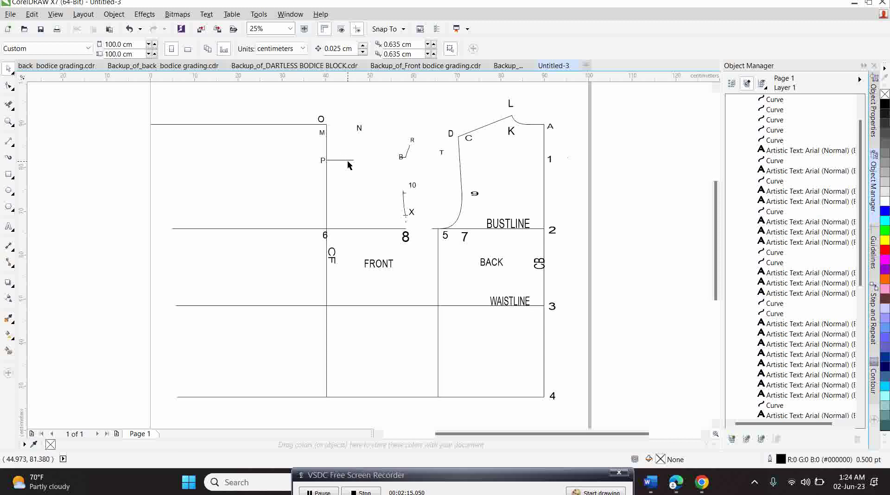
{"action": "left_click", "coordinate": [348, 161]}
{"action": "key", "text": "Delete"}
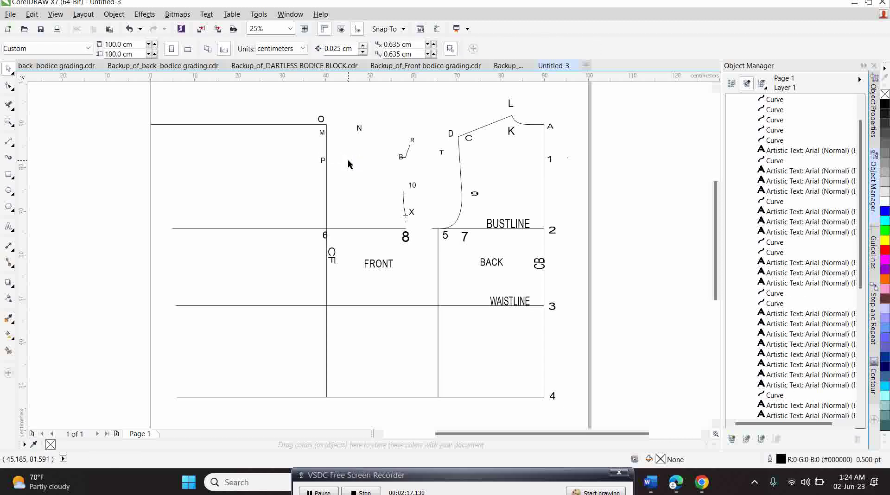
Delete the leftover front armhole curve piece near X and the remaining line stubs at B and R
{"action": "left_click", "coordinate": [404, 209]}
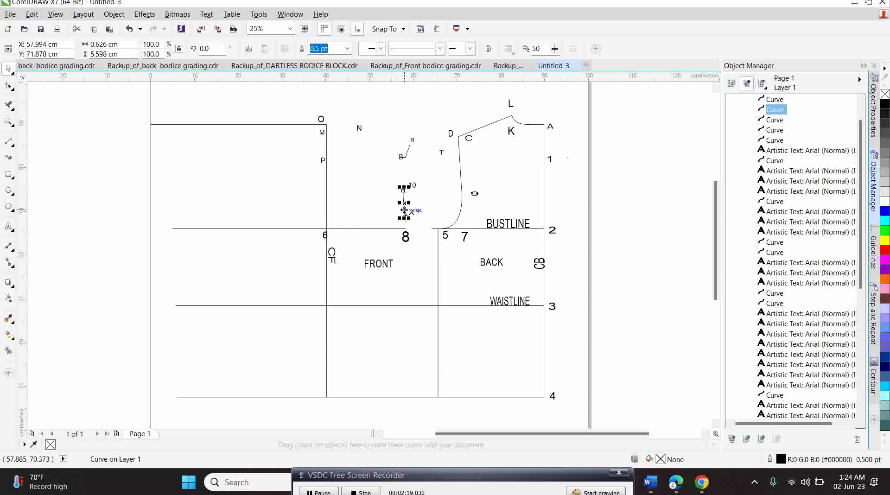
{"action": "left_click", "coordinate": [409, 150], "text": "shift"}
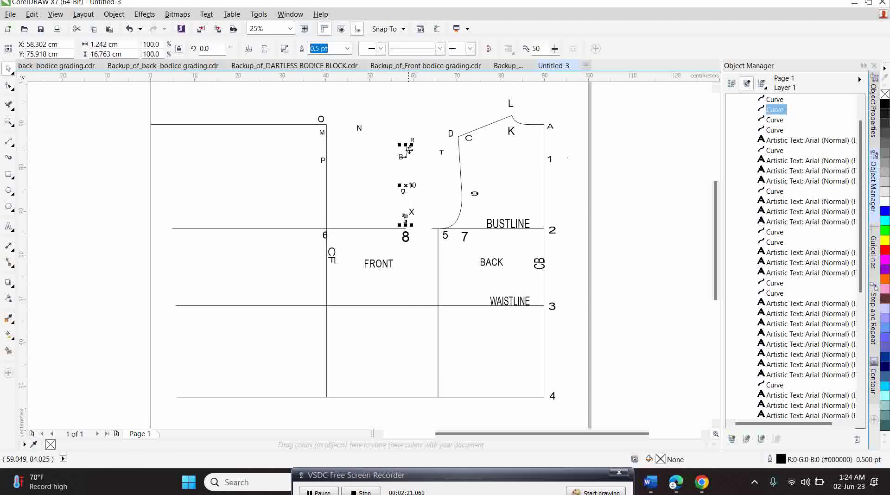
{"action": "key", "text": "Escape"}
{"action": "left_click", "coordinate": [405, 157]}
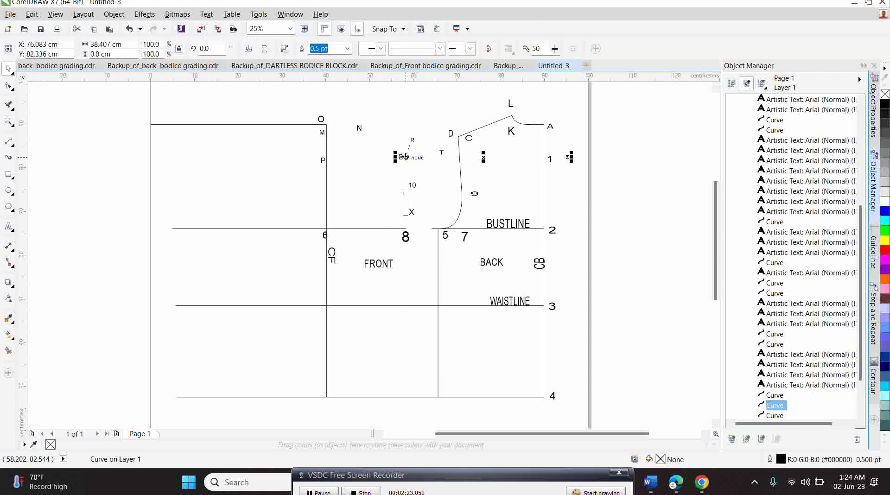
{"action": "key", "text": "Escape"}
{"action": "left_click", "coordinate": [410, 148]}
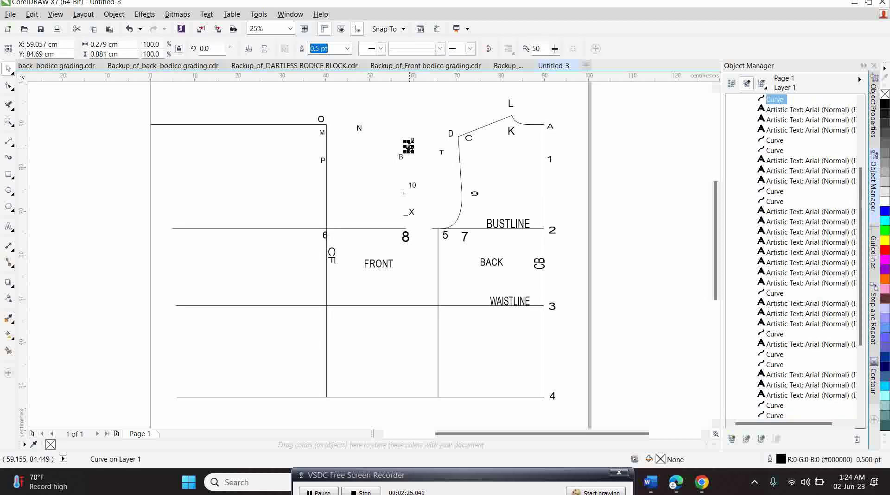
{"action": "key", "text": "Delete"}
Delete the labels 10 and X and the short line stub beside the 10 mark on the front bodice
{"action": "left_click", "coordinate": [411, 186]}
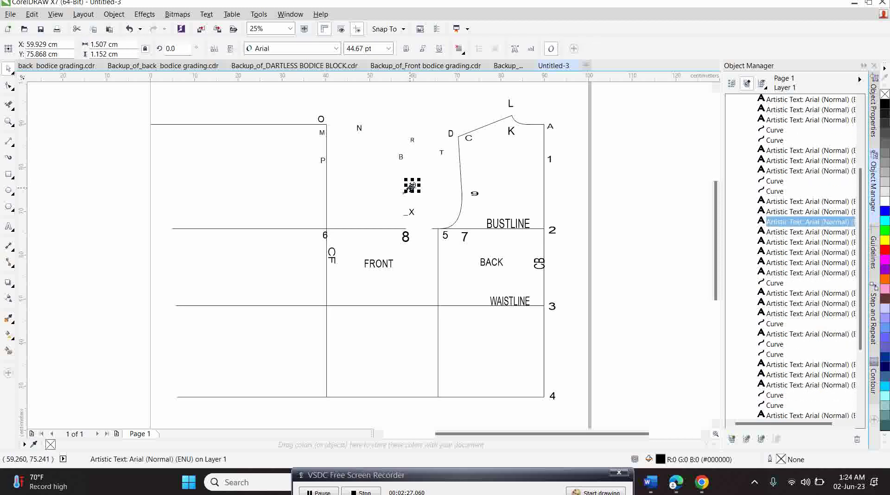
{"action": "key", "text": "Delete"}
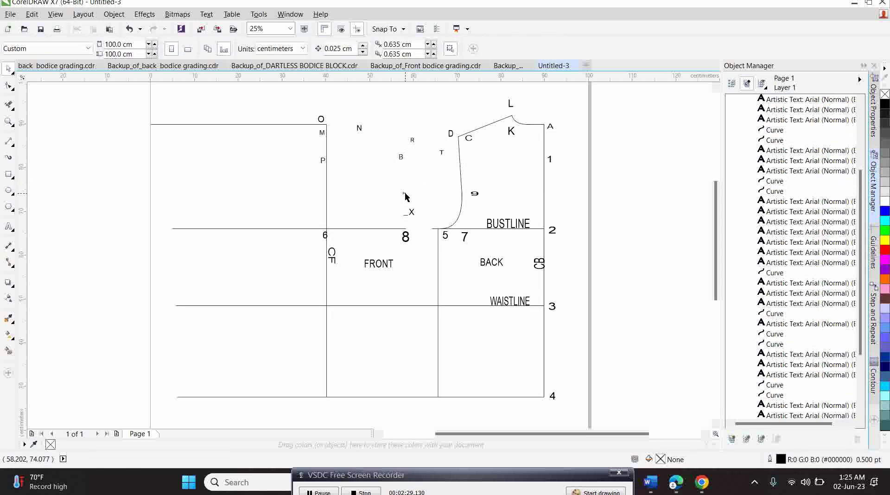
{"action": "left_click", "coordinate": [405, 194]}
{"action": "key", "text": "Delete"}
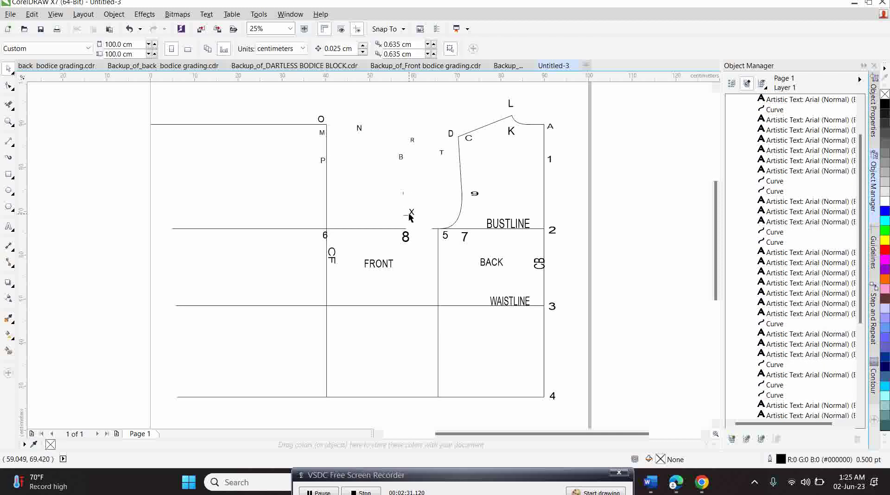
{"action": "left_click", "coordinate": [410, 213]}
{"action": "key", "text": "Delete"}
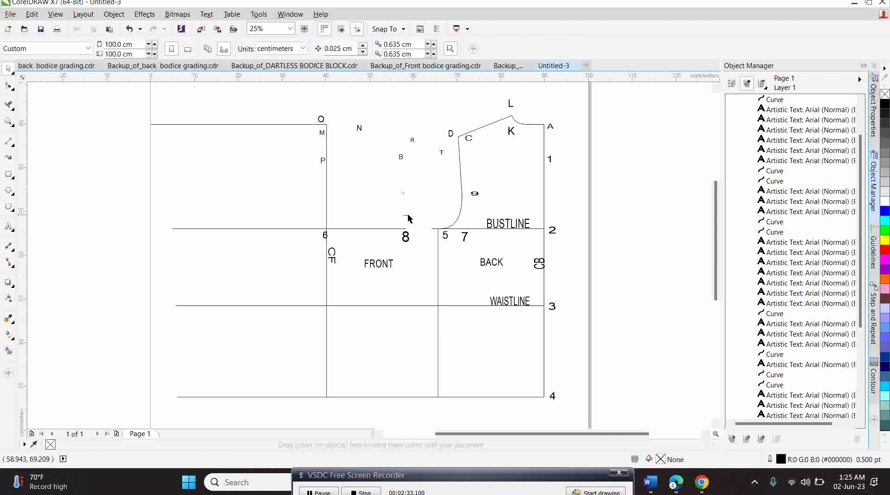
Delete the short horizontal line stub and the tiny leftover mark above the number 8 on the front bodice
{"action": "left_click", "coordinate": [406, 215]}
{"action": "key", "text": "Delete"}
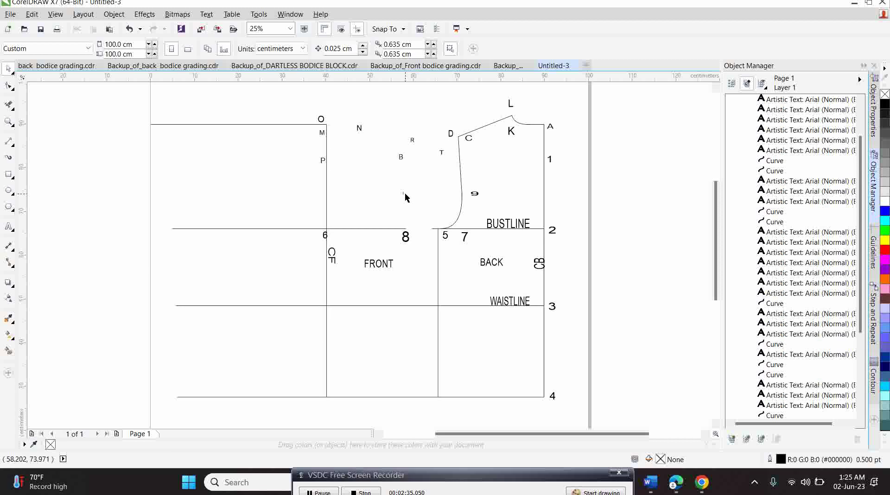
{"action": "left_click", "coordinate": [403, 192]}
{"action": "key", "text": "Delete"}
Delete the FRONT and CF text labels below the bustline
{"action": "left_click", "coordinate": [394, 228]}
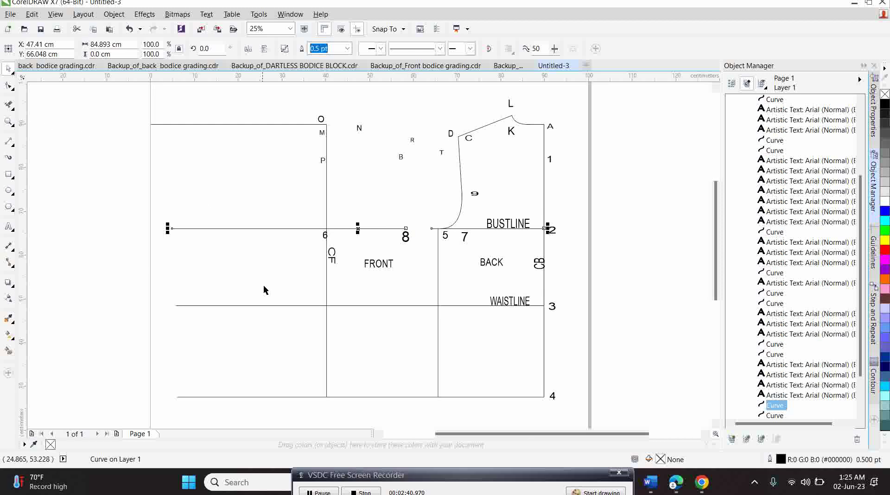
{"action": "left_click", "coordinate": [386, 264]}
{"action": "key", "text": "Delete"}
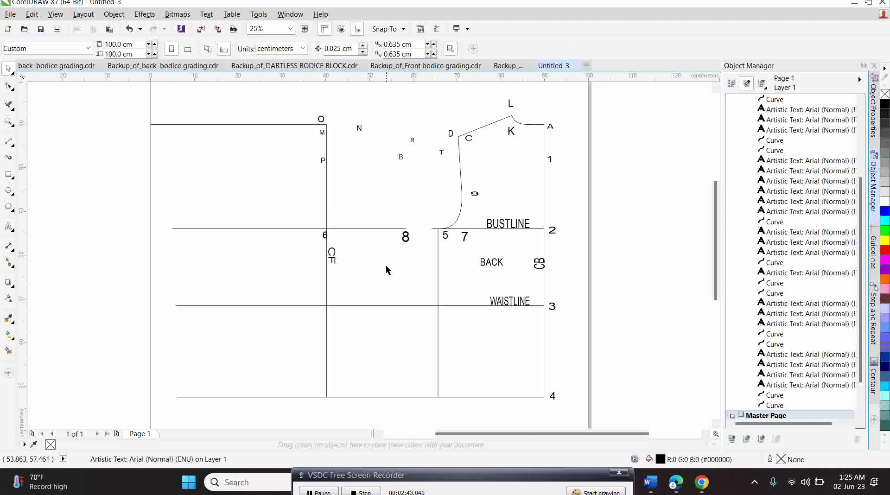
{"action": "left_click", "coordinate": [331, 254]}
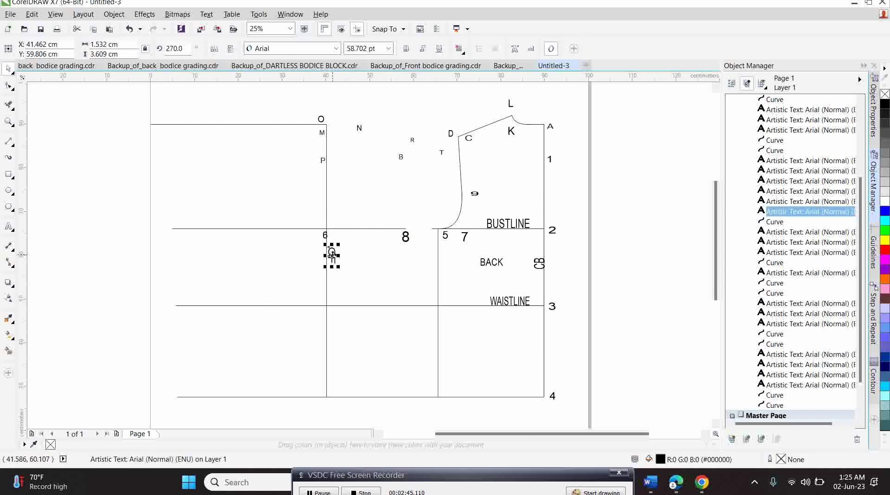
{"action": "key", "text": "Delete"}
Delete the point labels B, D, T, R and N from the upper part of the front bodice
{"action": "left_click", "coordinate": [401, 158]}
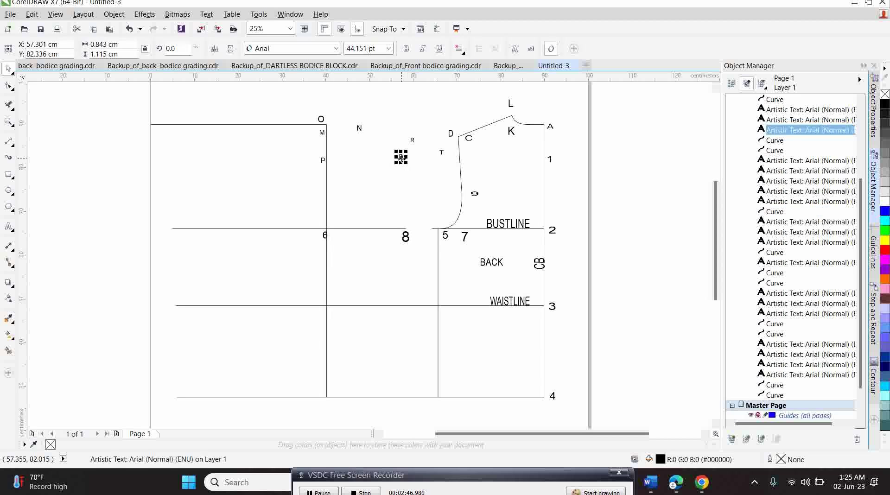
{"action": "key", "text": "Delete"}
{"action": "left_click", "coordinate": [450, 134]}
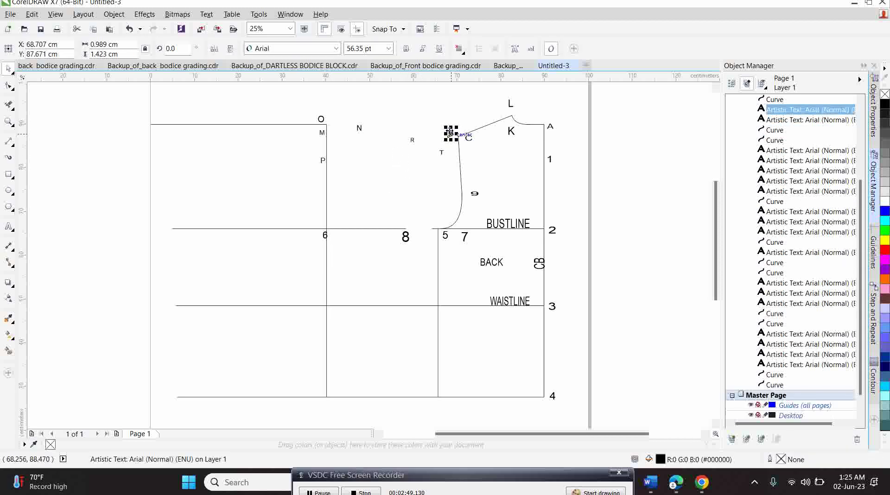
{"action": "key", "text": "Delete"}
{"action": "left_click", "coordinate": [441, 153]}
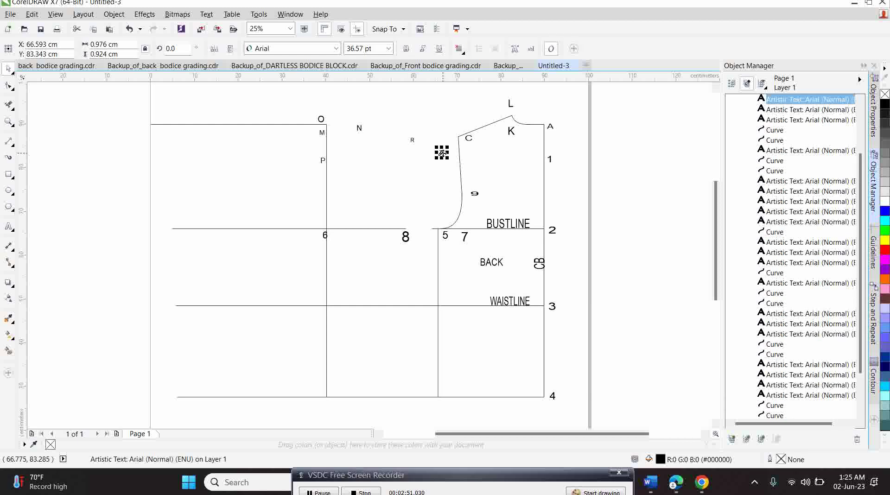
{"action": "key", "text": "Delete"}
{"action": "left_click", "coordinate": [412, 140]}
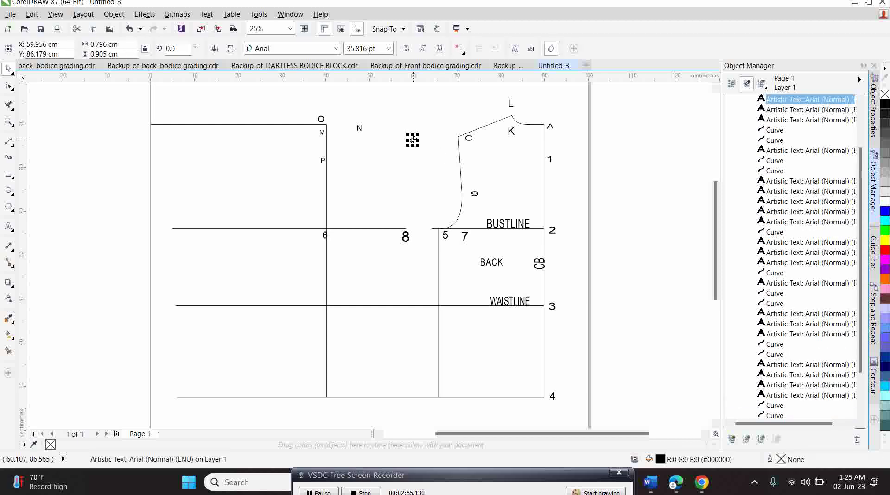
{"action": "key", "text": "Delete"}
{"action": "left_click", "coordinate": [359, 128]}
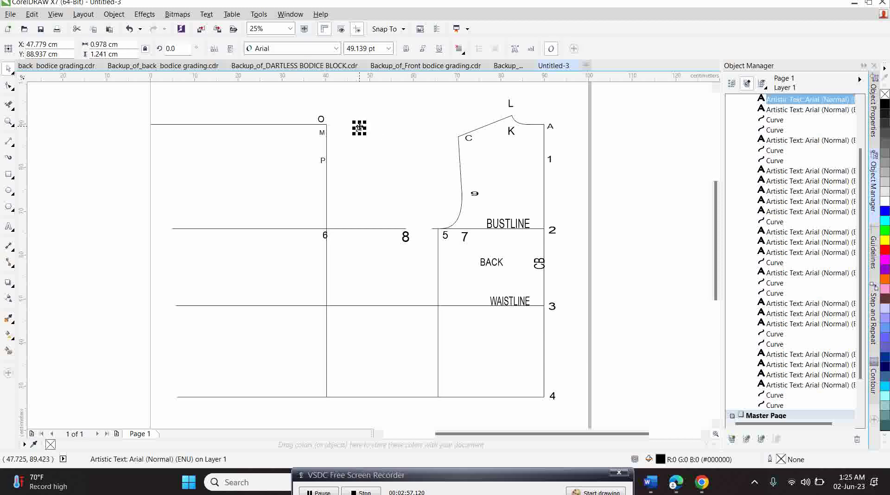
{"action": "key", "text": "Delete"}
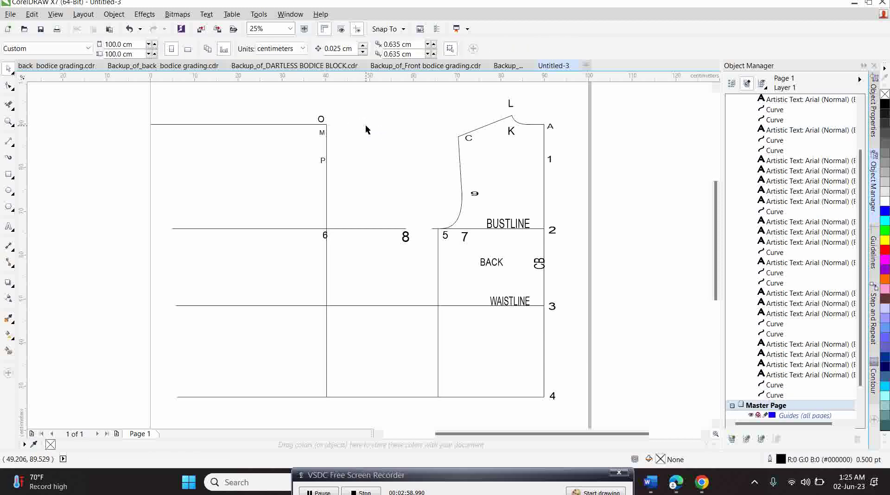
Delete the labels O, M and P beside the centre front line and undo the accidental move of the bustline
{"action": "left_click_drag", "start_coordinate": [317, 115], "coordinate": [390, 244]}
{"action": "key", "text": "Delete"}
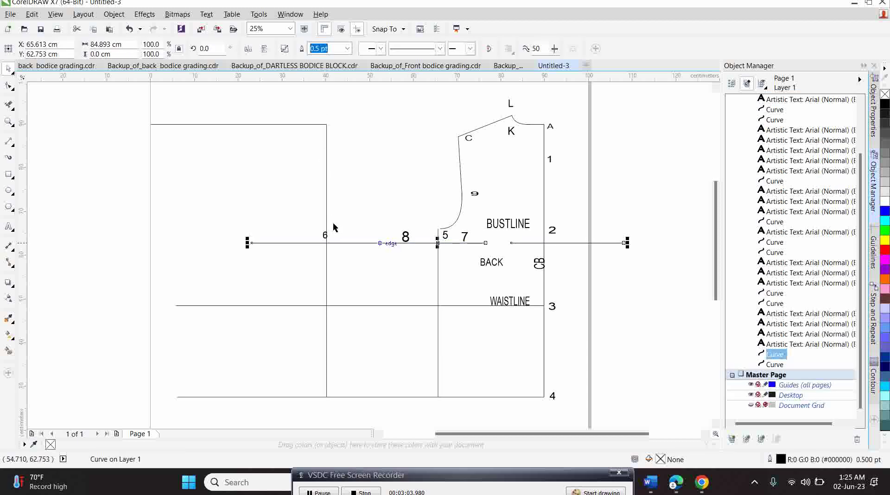
{"action": "left_click", "coordinate": [129, 29]}
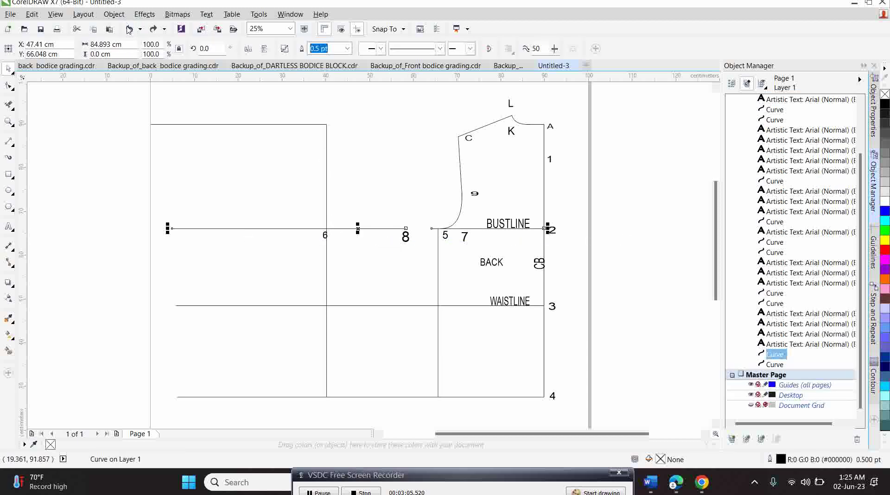
Delete the labels 8 and 6 under the front part of the bustline
{"action": "left_click", "coordinate": [405, 236]}
{"action": "key", "text": "Delete"}
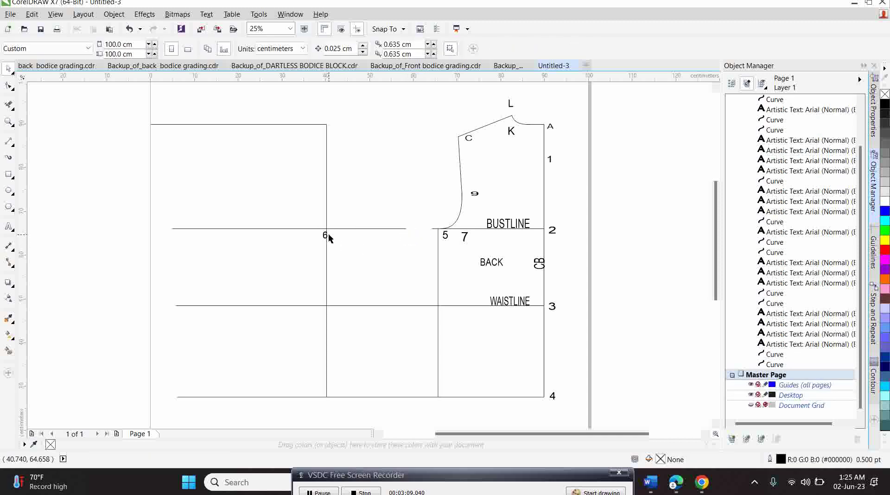
{"action": "left_click", "coordinate": [325, 235]}
{"action": "key", "text": "Delete"}
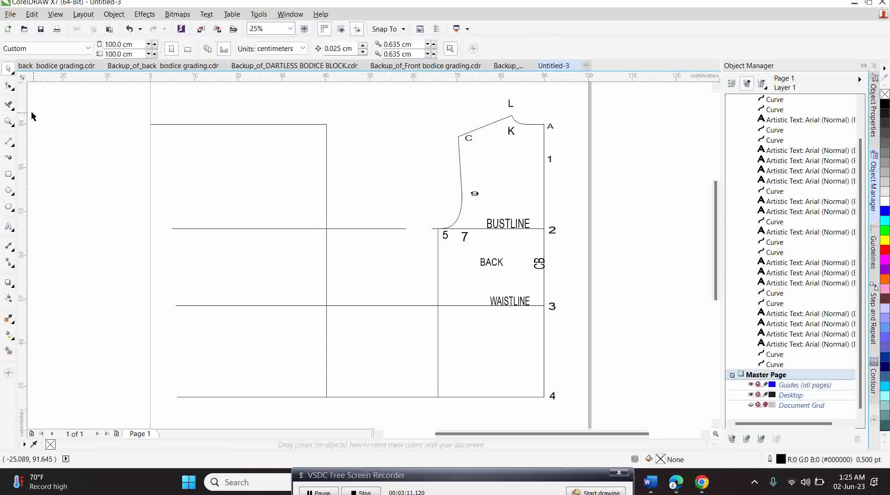
Remove the front's top horizontal line and the centre front segment above the bustline with the Virtual Segment Delete tool
{"action": "left_click", "coordinate": [8, 104]}
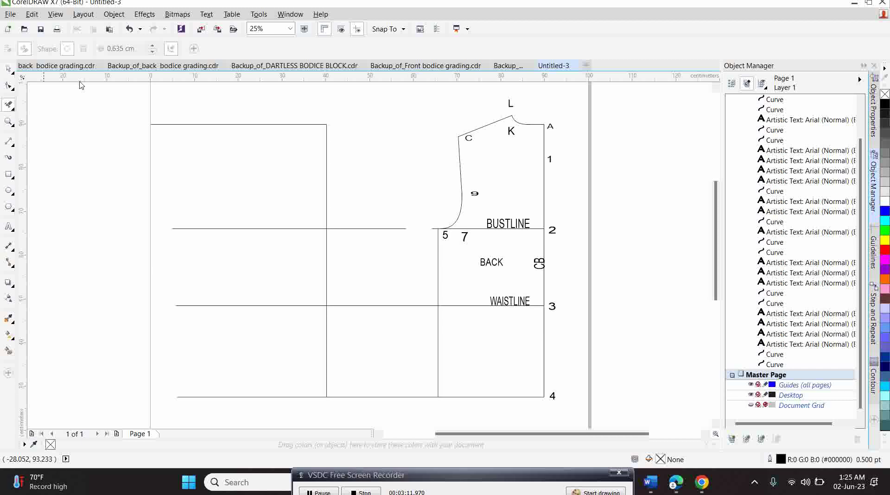
{"action": "left_click", "coordinate": [276, 123]}
{"action": "key", "text": "Delete"}
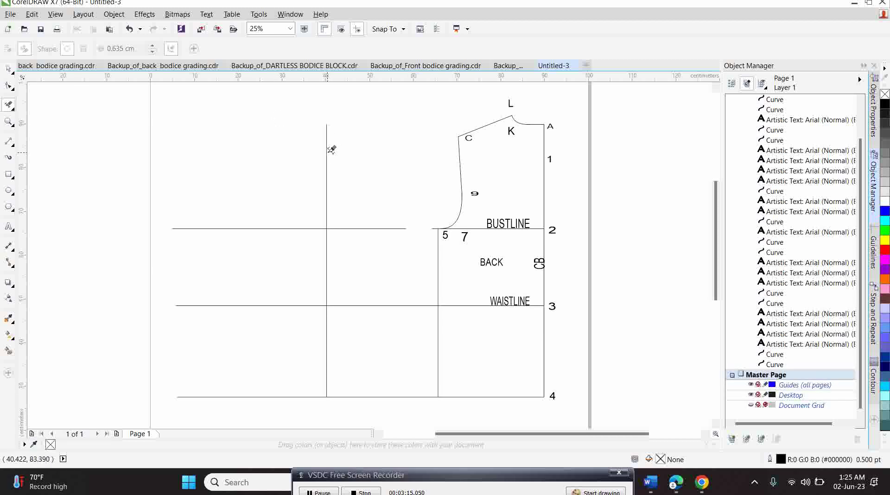
{"action": "left_click", "coordinate": [326, 154]}
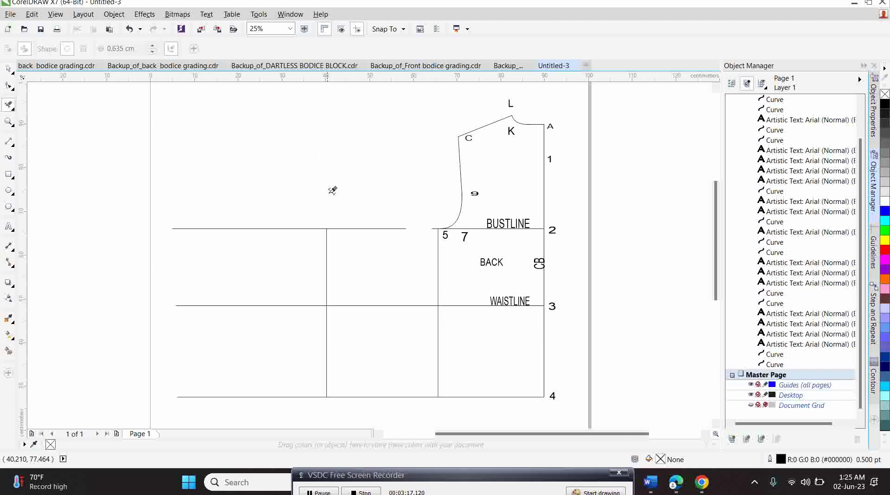
Remove the front bustline segments on both sides of centre front and the centre front segment between bustline and waistline
{"action": "left_click", "coordinate": [335, 227]}
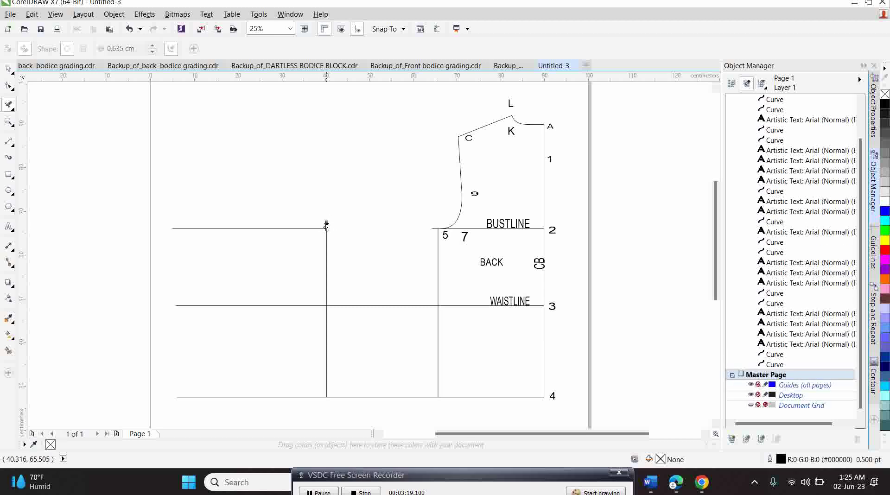
{"action": "left_click", "coordinate": [316, 227]}
{"action": "left_click", "coordinate": [327, 237]}
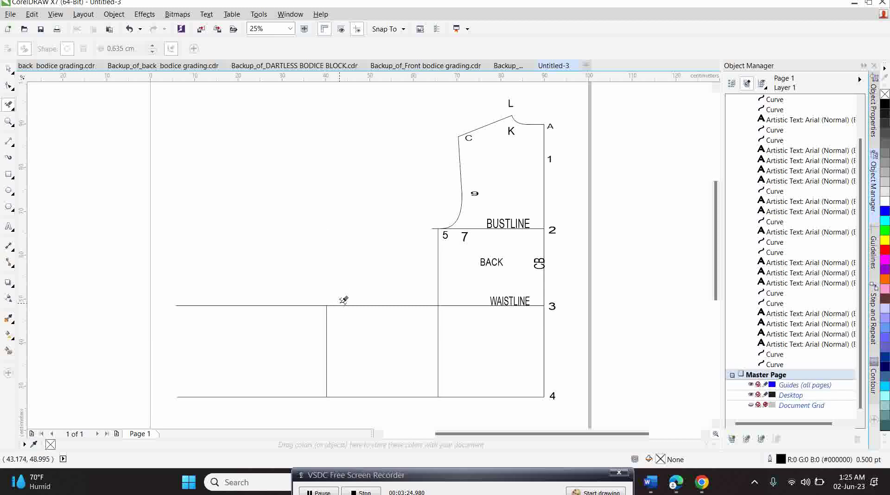
Remove the front waistline segments, the centre front segment below them, the front part of the bottom line and the bustline stub at 5
{"action": "left_click", "coordinate": [338, 302]}
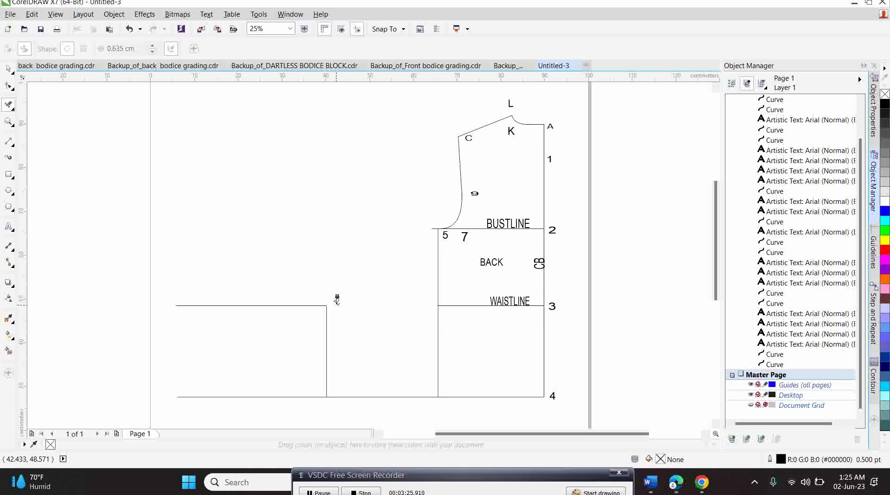
{"action": "left_click", "coordinate": [313, 302]}
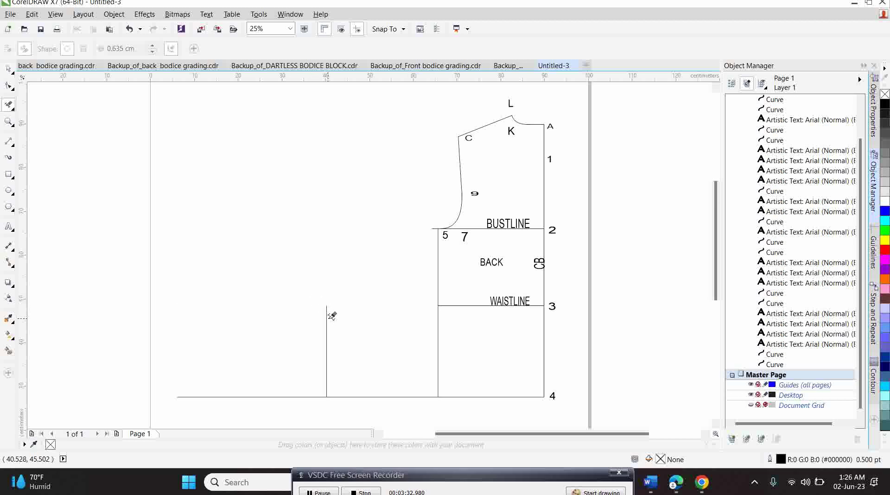
{"action": "left_click", "coordinate": [327, 315]}
{"action": "left_click", "coordinate": [326, 395]}
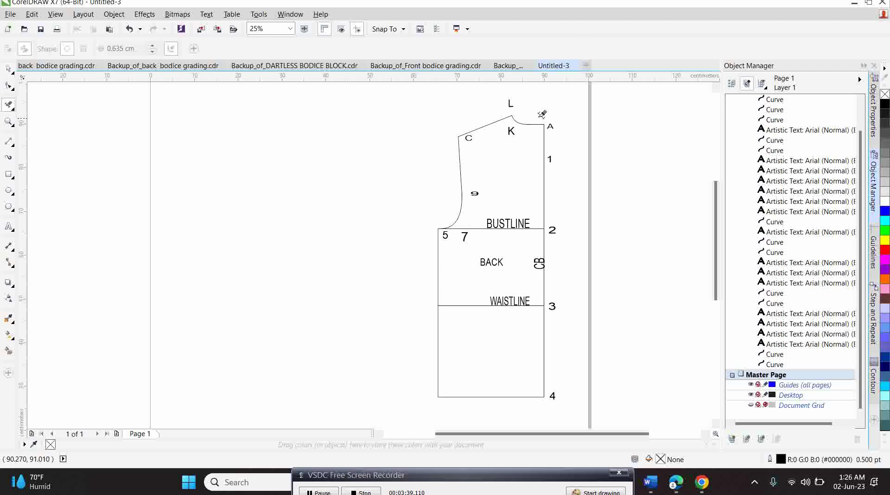
Fit the whole page in view and select the complete back bodice with all its labels
{"action": "left_click", "coordinate": [9, 70]}
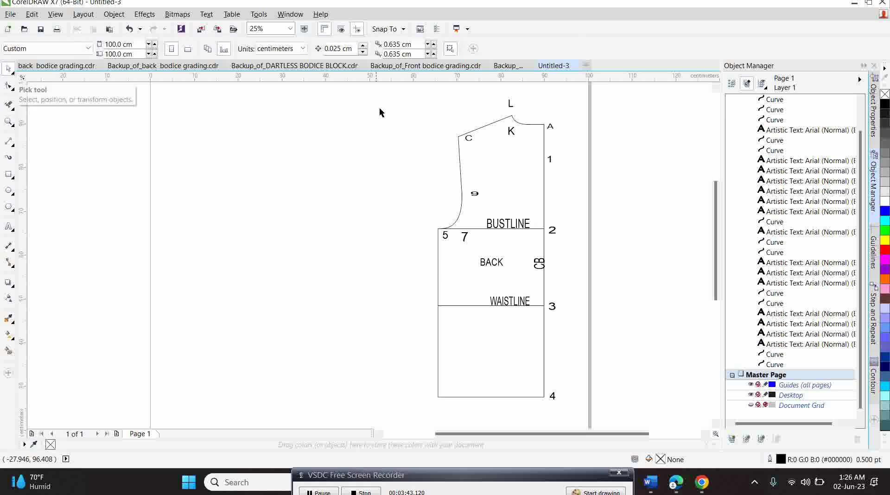
{"action": "left_click", "coordinate": [290, 29]}
{"action": "left_click", "coordinate": [270, 50]}
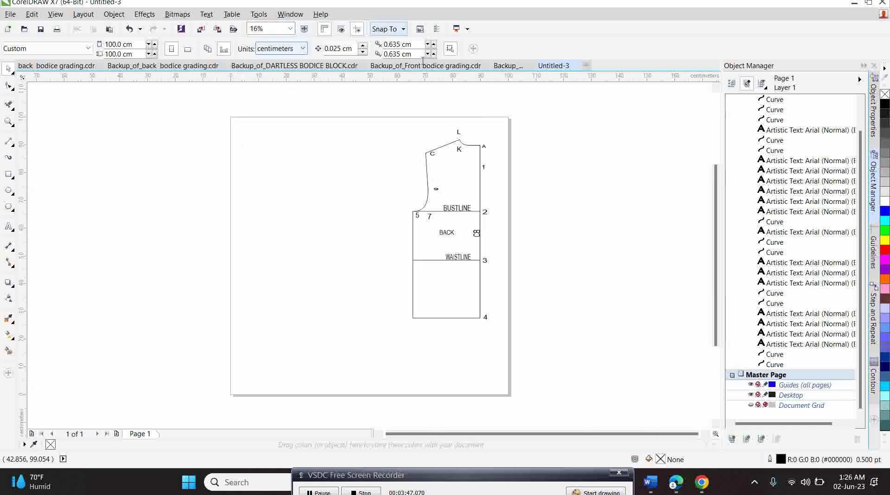
{"action": "mouse_move", "coordinate": [396, 115]}
{"action": "left_mouse_down"}
{"action": "mouse_move", "coordinate": [398, 227]}
{"action": "mouse_move", "coordinate": [535, 373]}
{"action": "left_mouse_up"}
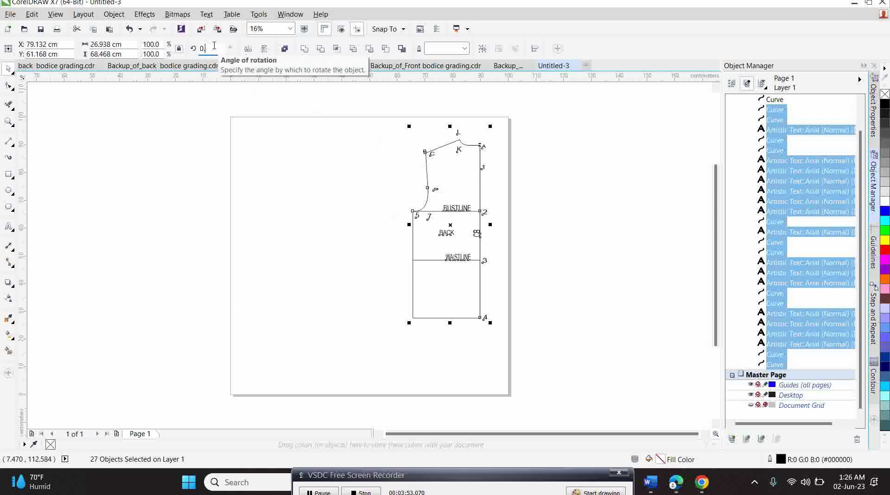
Try rotating the selected back bodice by 90 and by 180 degrees, undoing each rotation
{"action": "key", "text": "Return"}
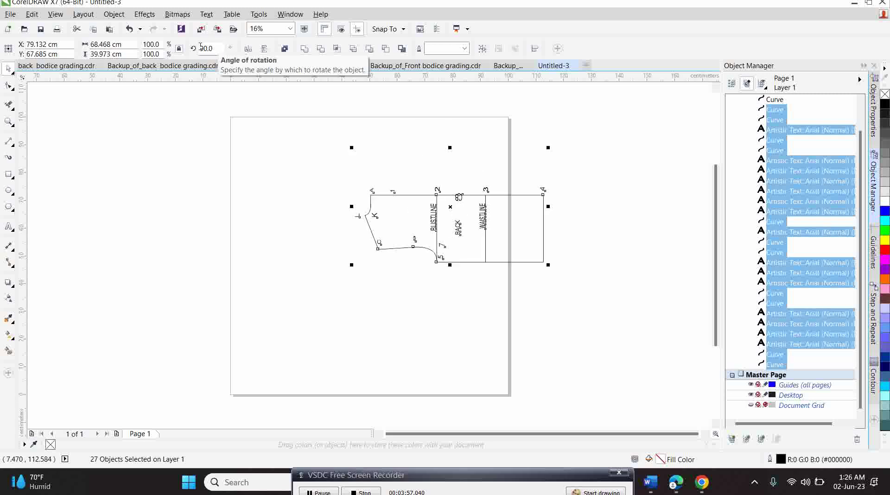
{"action": "left_click", "coordinate": [128, 30]}
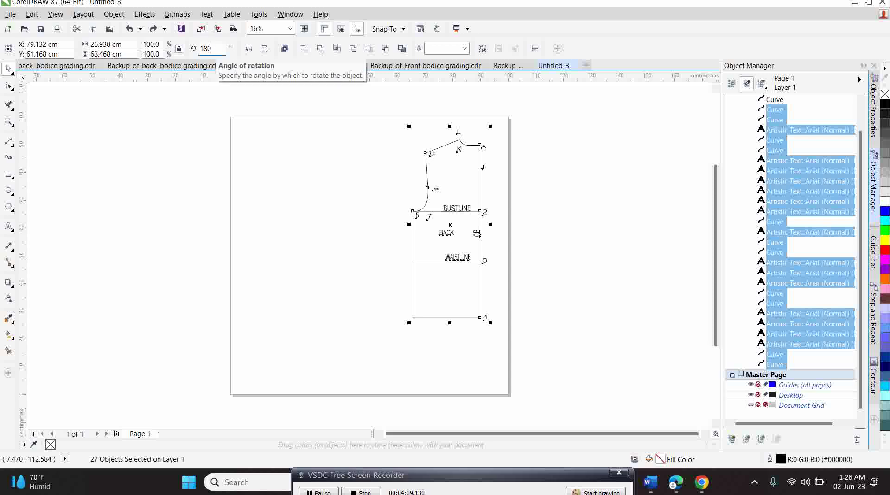
{"action": "key", "text": "Return"}
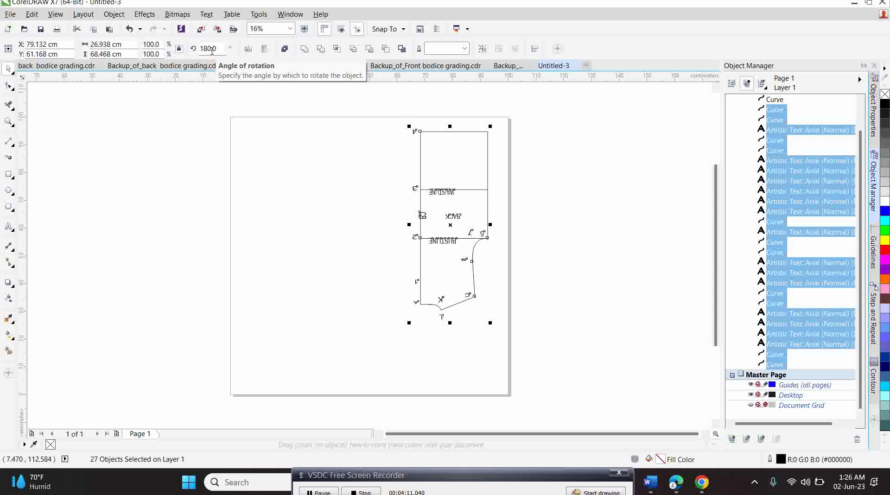
{"action": "key", "text": "ctrl+z"}
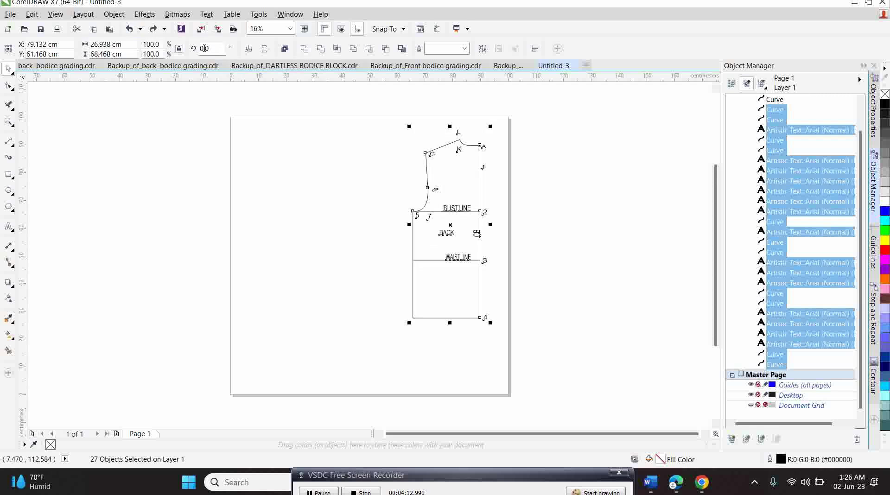
Rotate the selected back bodice and its labels by 270 degrees
{"action": "left_click", "coordinate": [204, 48]}
{"action": "key", "text": "BackSpace"}
{"action": "key", "text": "BackSpace"}
{"action": "key", "text": "BackSpace"}
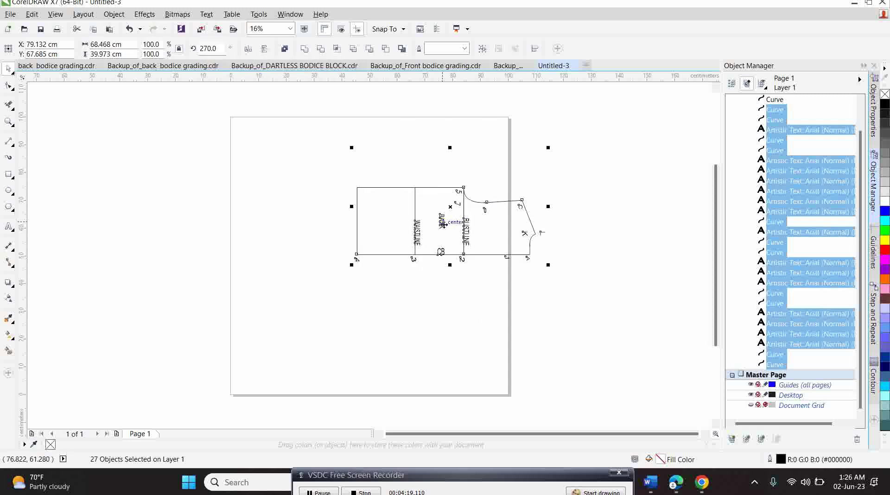
Move the rotated back bodice fully inside the page, with its centre at about X 55.2 cm, Y 62 cm
{"action": "left_click_drag", "start_coordinate": [450, 207], "coordinate": [355, 242]}
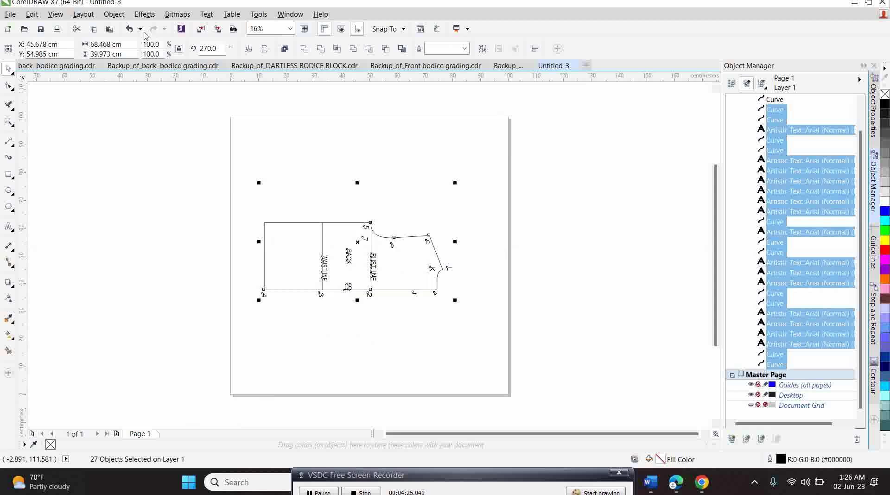
{"action": "left_click", "coordinate": [129, 28]}
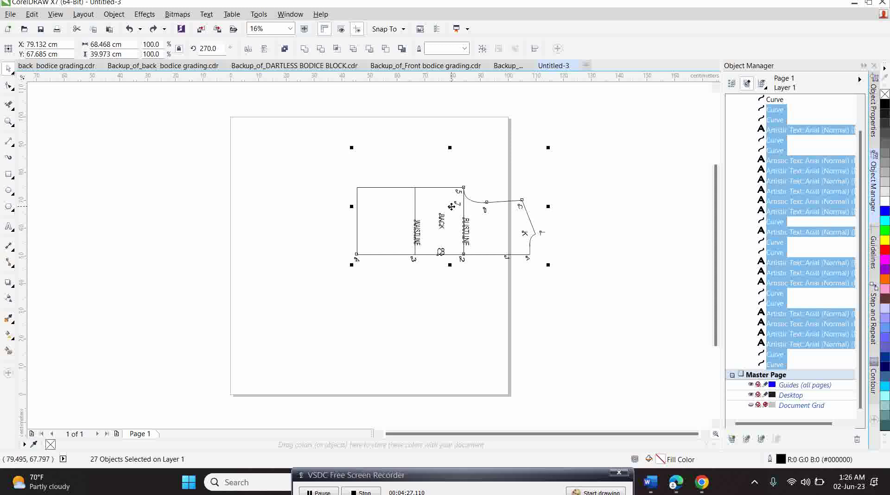
{"action": "left_click_drag", "start_coordinate": [449, 208], "coordinate": [384, 222]}
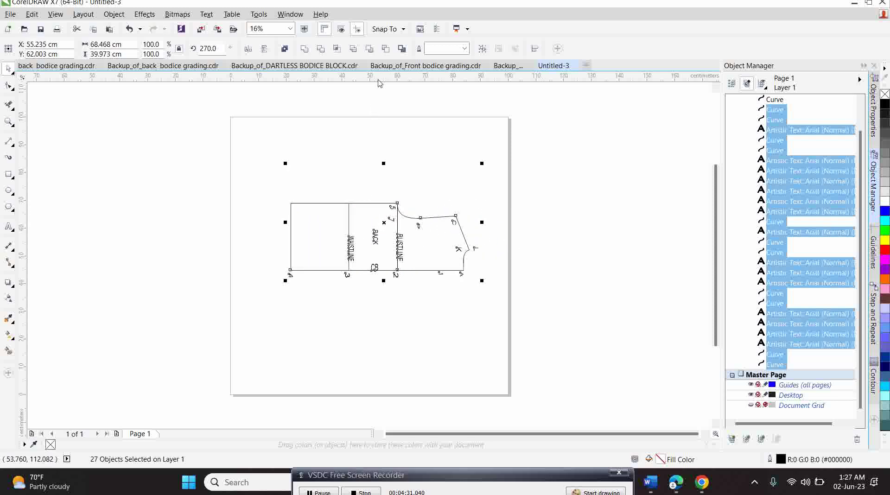
Place a horizontal guideline along the back bodice's centre back line, at about Y 44.8 cm, and deselect it
{"action": "left_click_drag", "start_coordinate": [377, 80], "coordinate": [389, 270]}
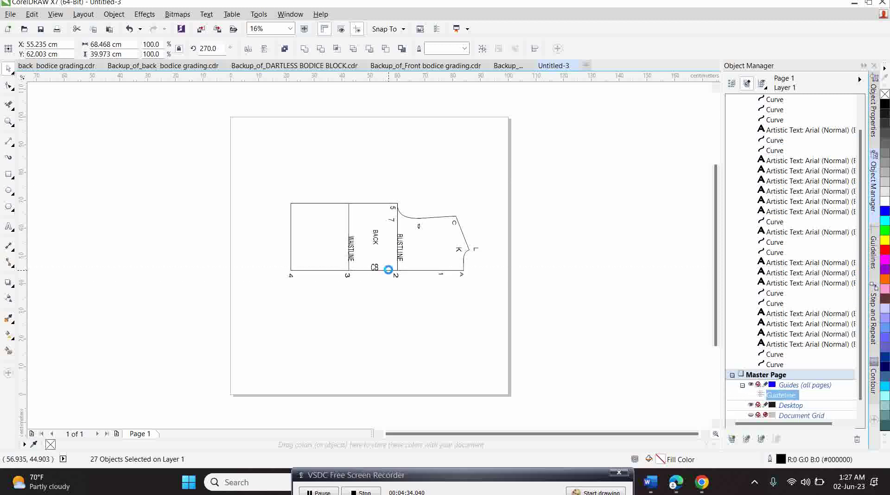
{"action": "left_click", "coordinate": [290, 31]}
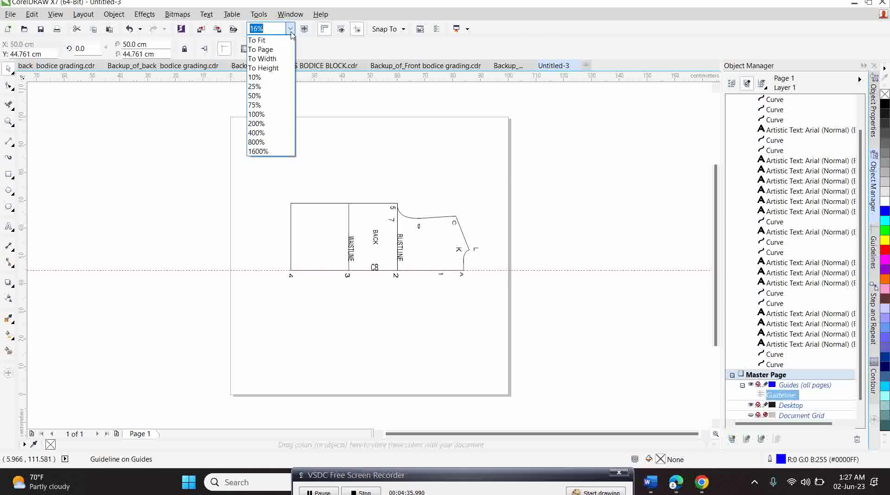
{"action": "left_click", "coordinate": [281, 97]}
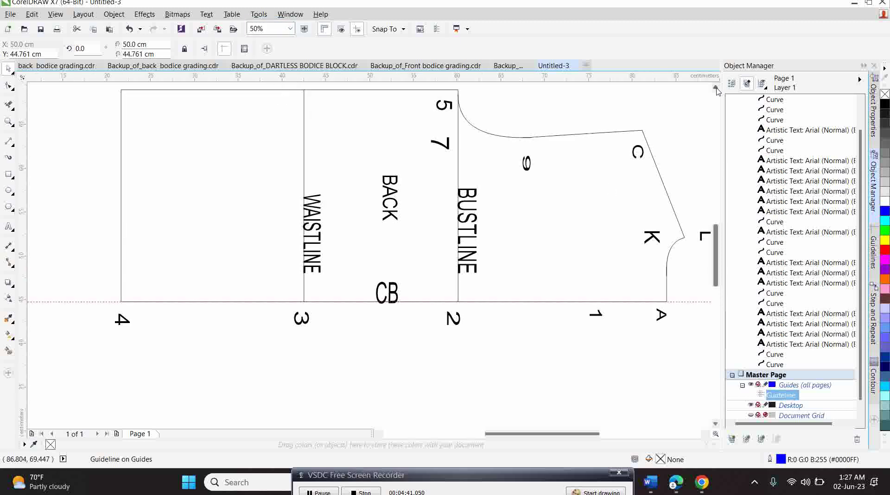
{"action": "scroll", "coordinate": [464, 178], "scroll_direction": "up", "scroll_amount": 1}
{"action": "left_click", "coordinate": [451, 176]}
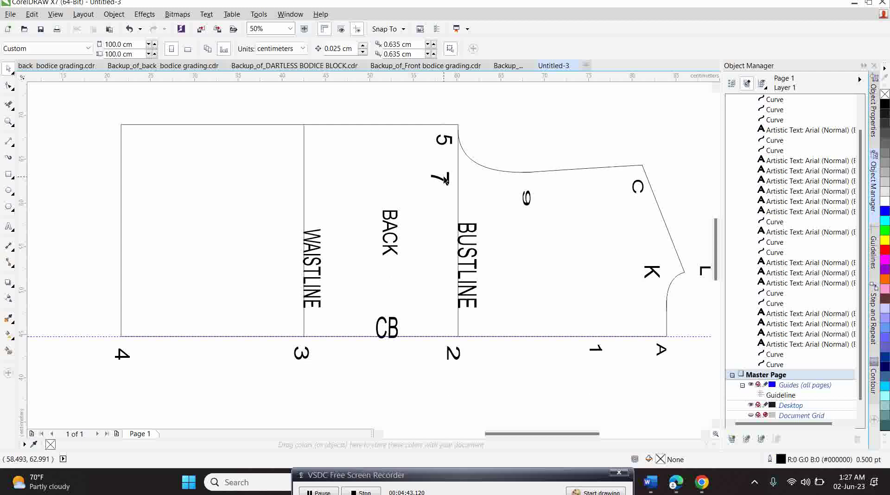
Delete the point labels 7 and 5 beside the bustline and the number label below the armhole curve
{"action": "left_click", "coordinate": [448, 178]}
{"action": "key", "text": "Delete"}
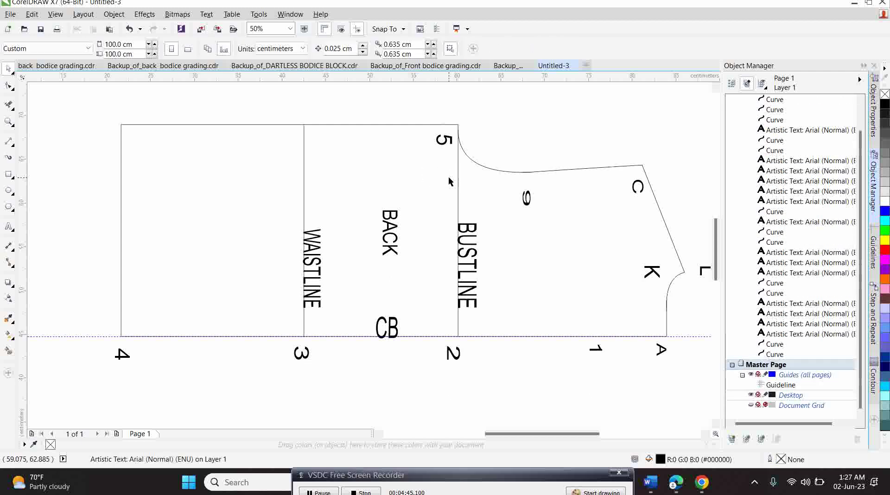
{"action": "left_click", "coordinate": [446, 143]}
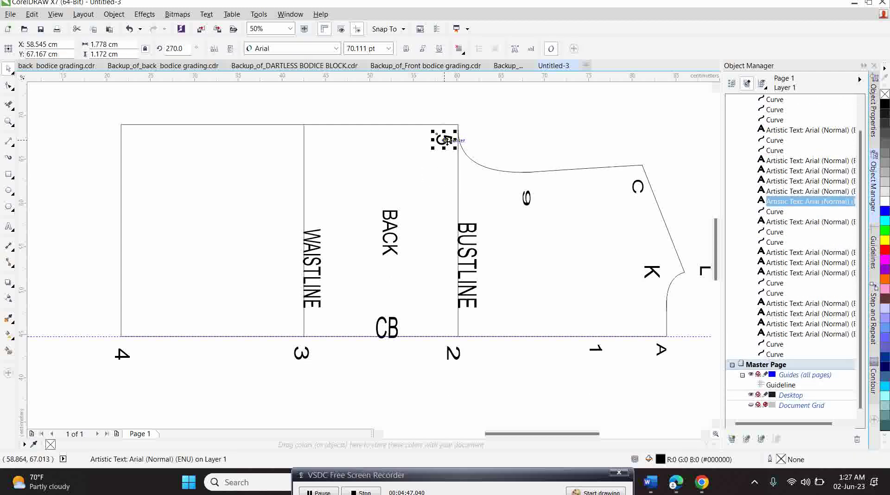
{"action": "key", "text": "Delete"}
{"action": "left_click", "coordinate": [528, 200]}
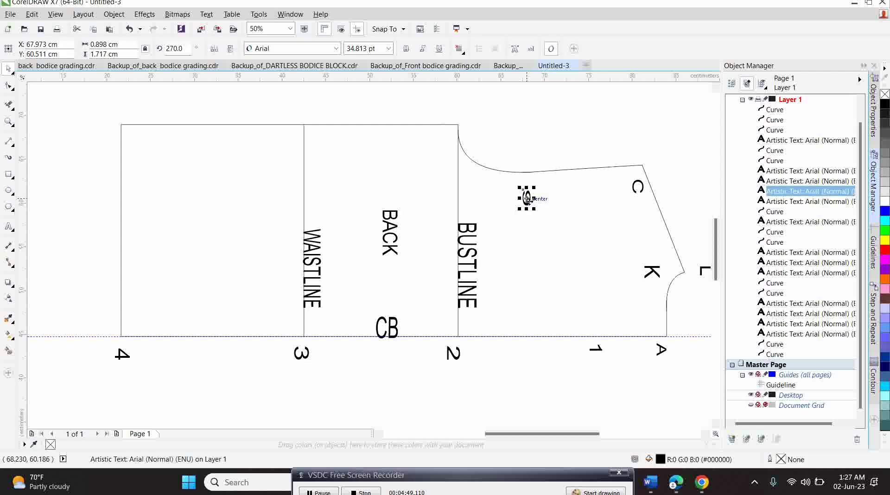
{"action": "key", "text": "Delete"}
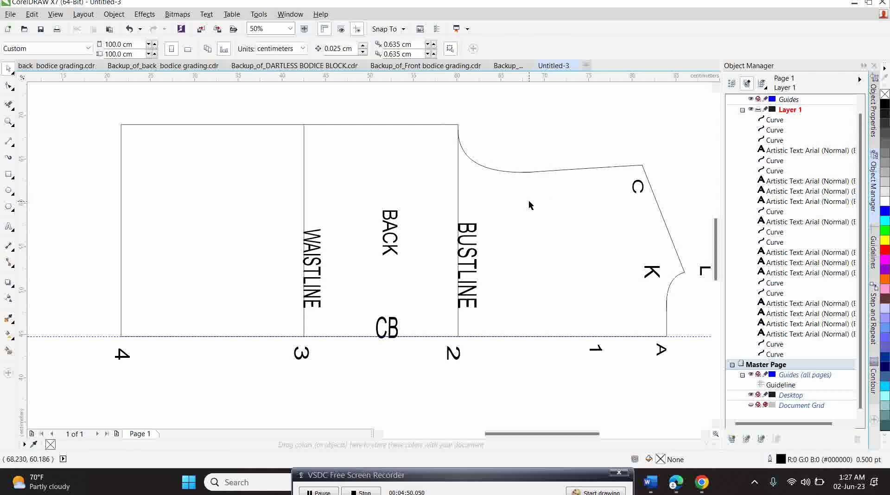
Delete the point labels C, K and L around the shoulder line and neckline
{"action": "left_click", "coordinate": [638, 187]}
{"action": "key", "text": "Delete"}
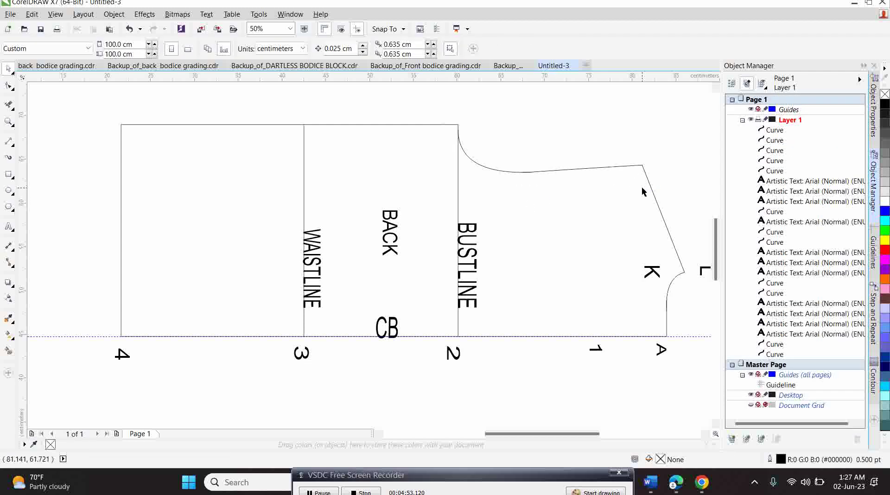
{"action": "left_click", "coordinate": [658, 275]}
{"action": "key", "text": "Delete"}
{"action": "left_click", "coordinate": [703, 274]}
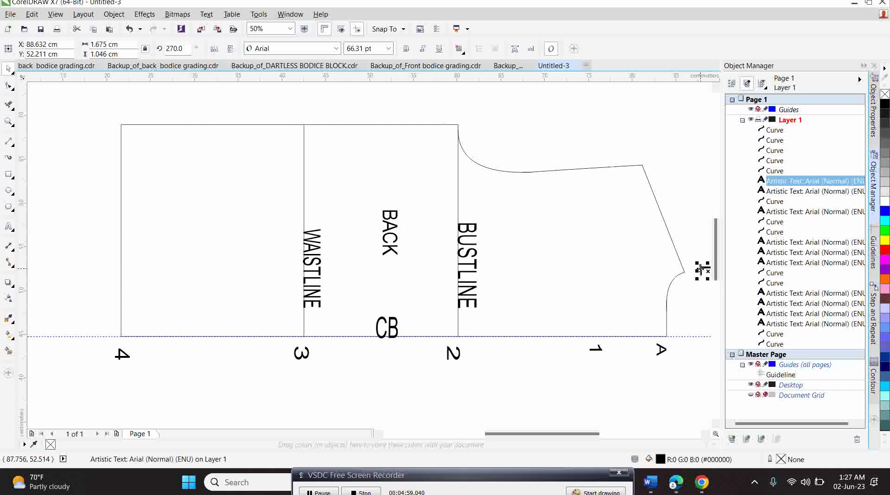
{"action": "key", "text": "Delete"}
Delete the point labels A and 1 below the centre back line
{"action": "left_click", "coordinate": [660, 349]}
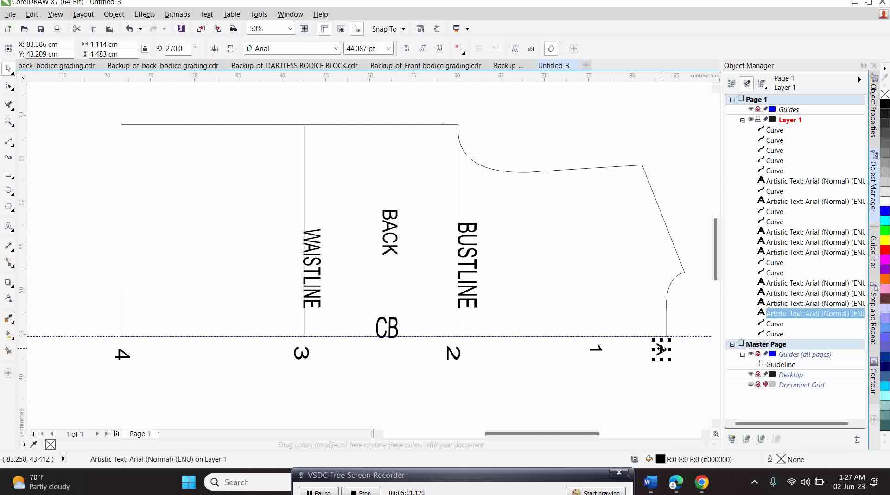
{"action": "key", "text": "Delete"}
{"action": "left_click", "coordinate": [597, 348]}
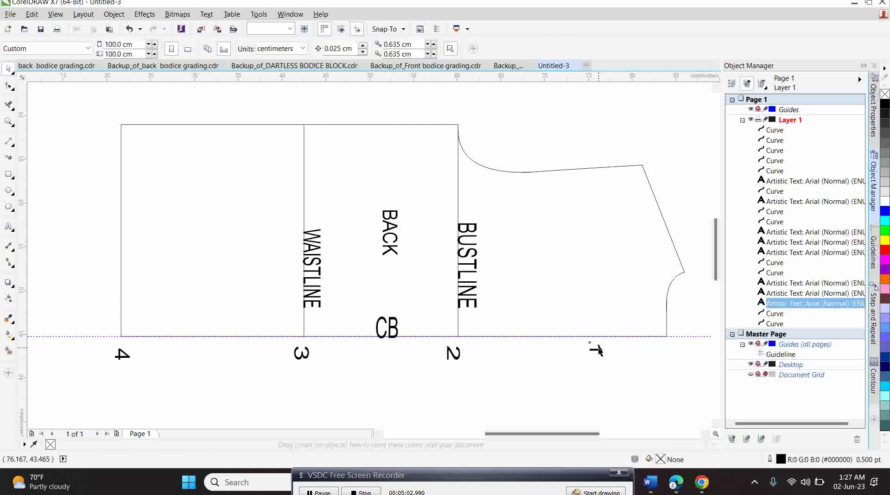
{"action": "key", "text": "Delete"}
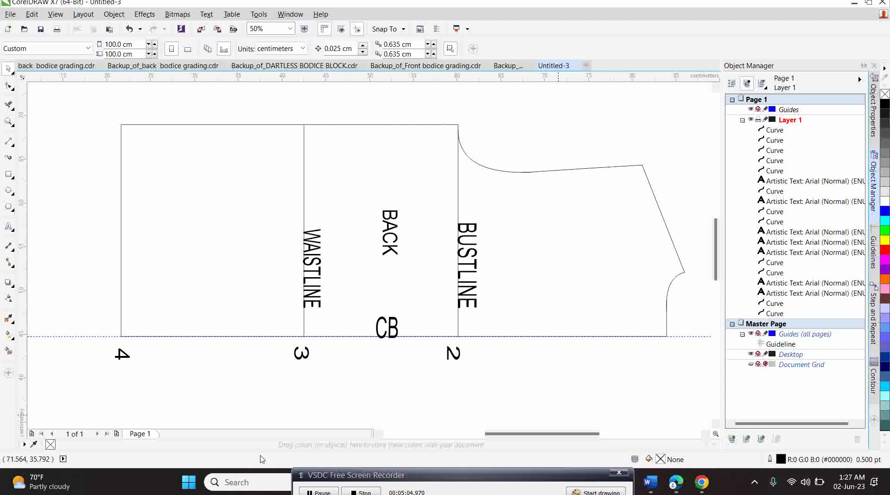
{"action": "left_click_drag", "start_coordinate": [525, 476], "coordinate": [578, 493]}
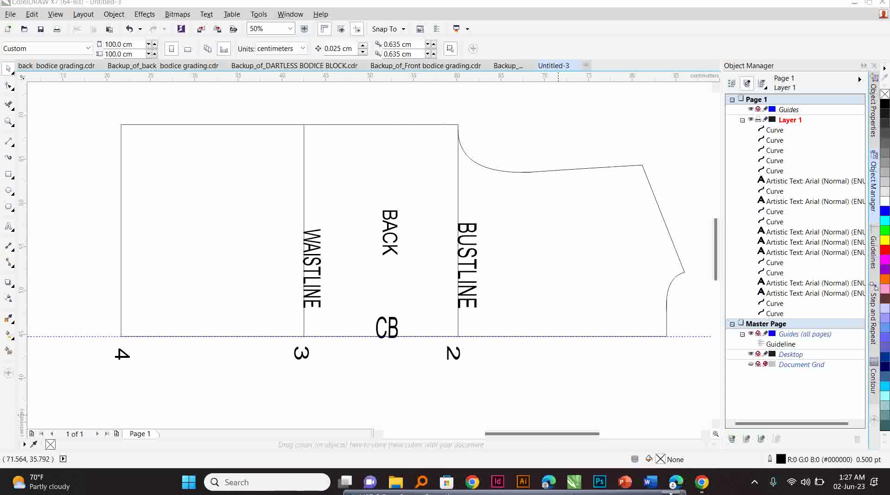
{"action": "left_click", "coordinate": [395, 482]}
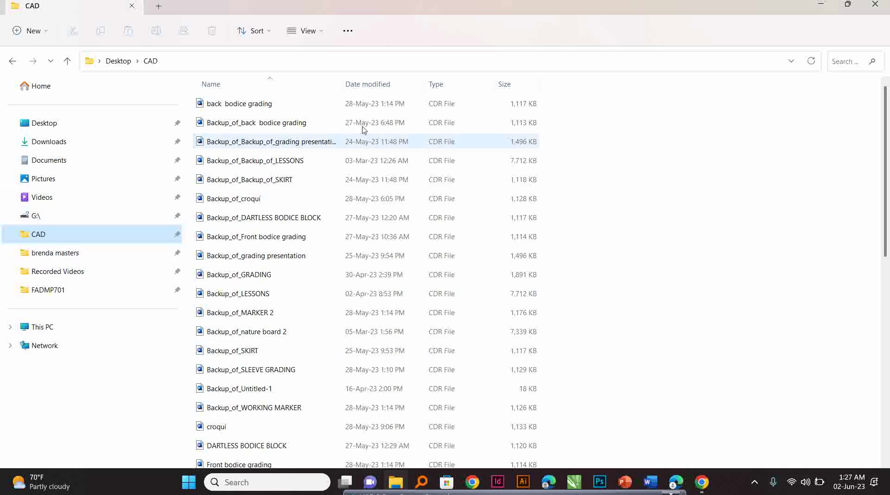
{"action": "left_click", "coordinate": [824, 8]}
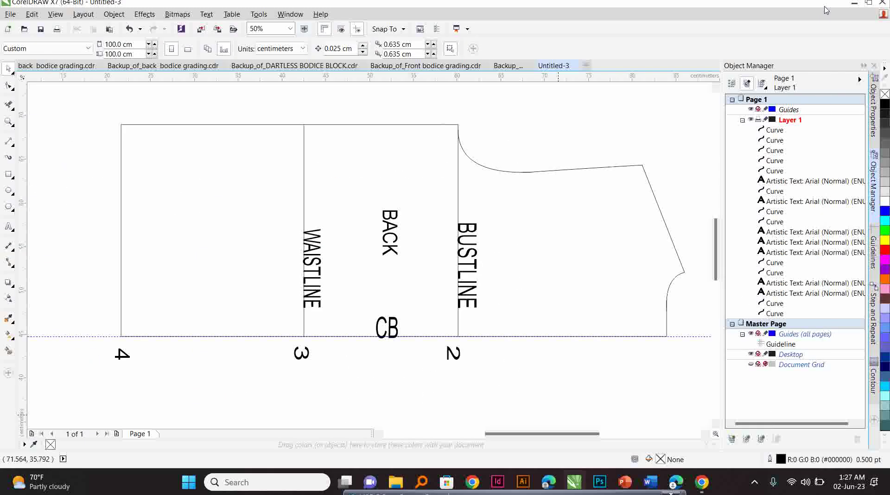
{"action": "left_click", "coordinate": [855, 6]}
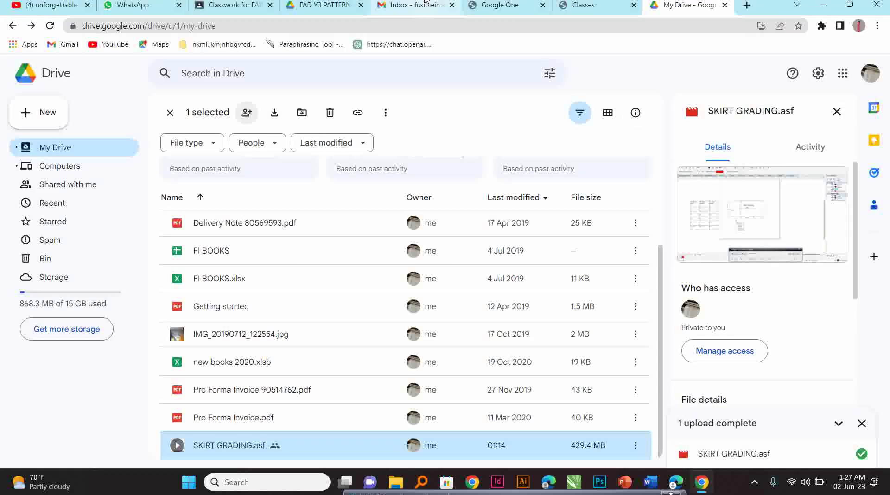
{"action": "left_click", "coordinate": [823, 5]}
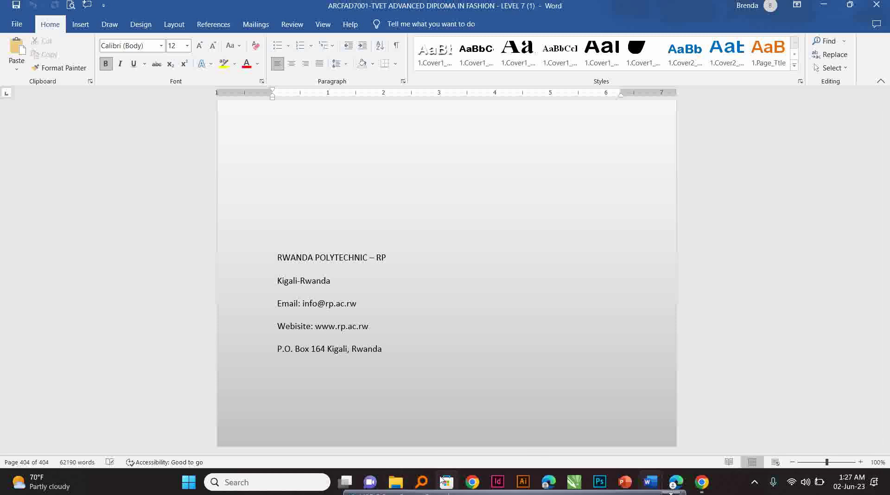
{"action": "mouse_move", "coordinate": [400, 482]}
{"action": "left_click", "coordinate": [441, 424]}
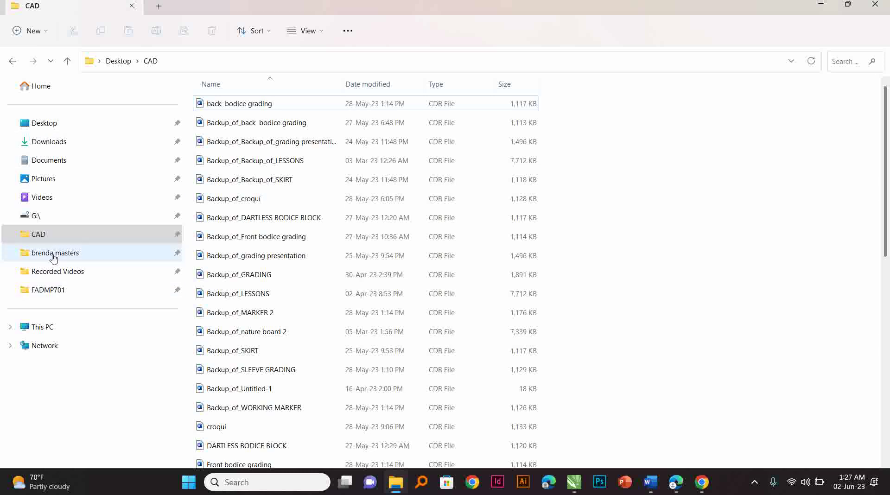
Open the metric_pattern_making_for_womenswear PDF from the FADPG601 folder inside IPRC - KIGALI on the desktop
{"action": "key", "text": "super+d"}
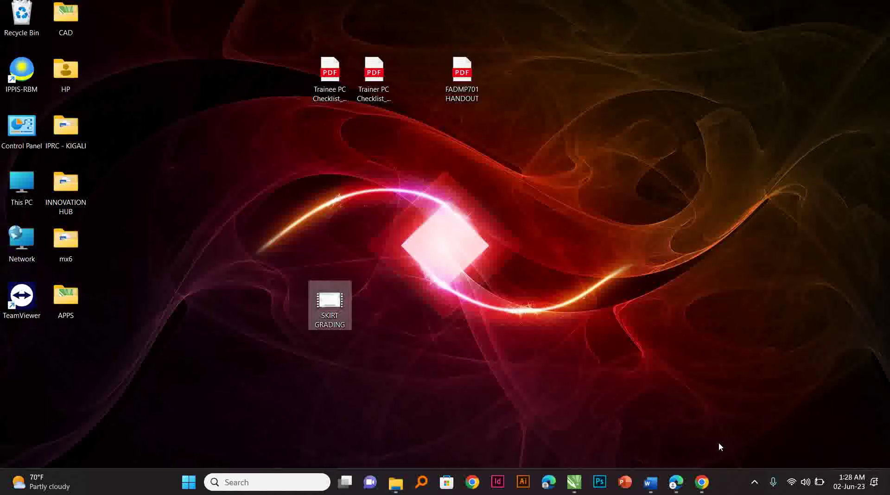
{"action": "double_click", "coordinate": [77, 117]}
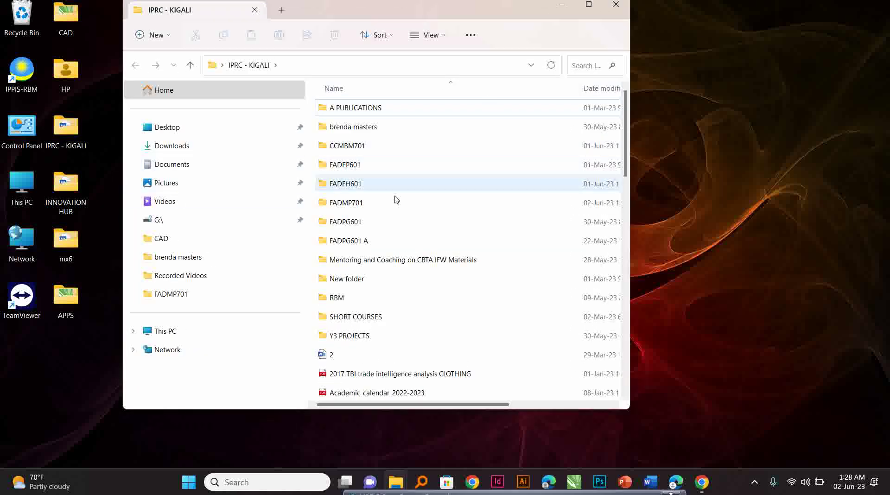
{"action": "double_click", "coordinate": [378, 223]}
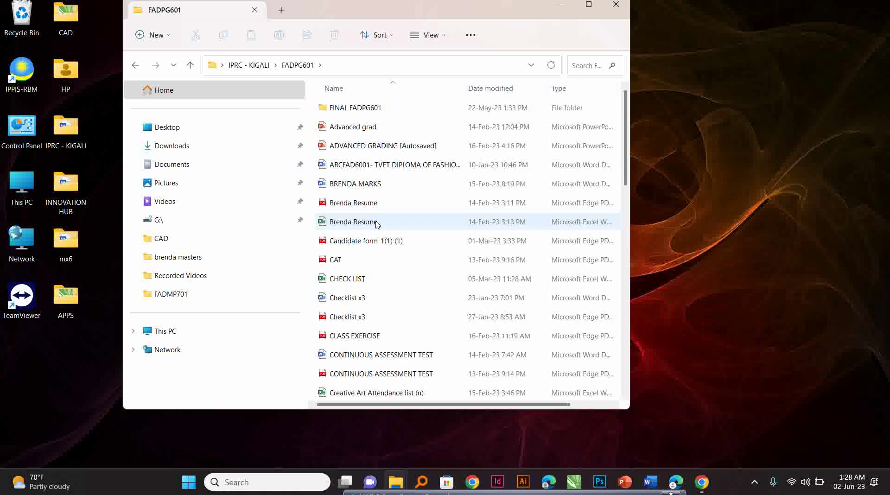
{"action": "left_click_drag", "start_coordinate": [627, 144], "coordinate": [617, 375]}
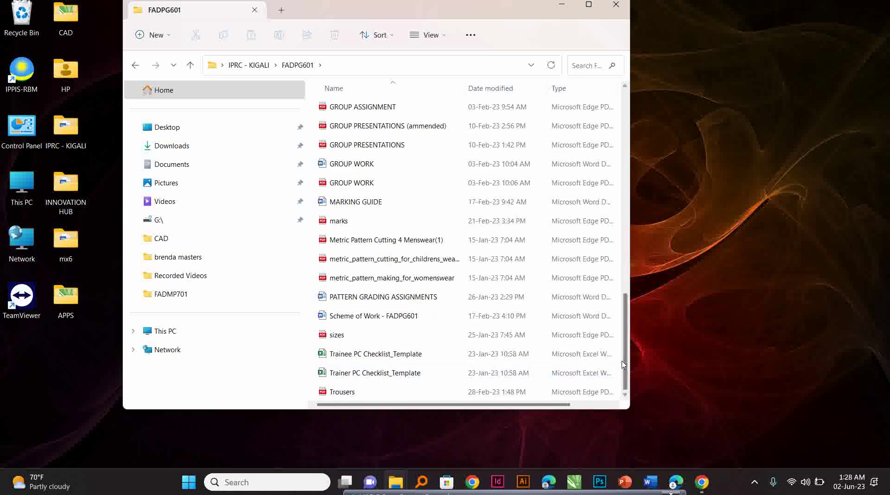
{"action": "double_click", "coordinate": [440, 278]}
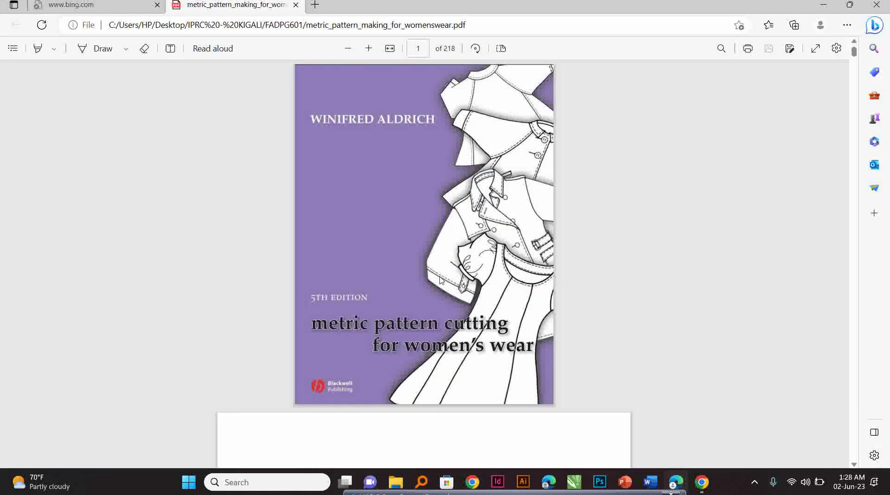
Find the body measurement charts for High-street fashion garments in the PDF and examine them in full screen
{"action": "scroll", "coordinate": [850, 153], "scroll_direction": "down", "scroll_amount": 20}
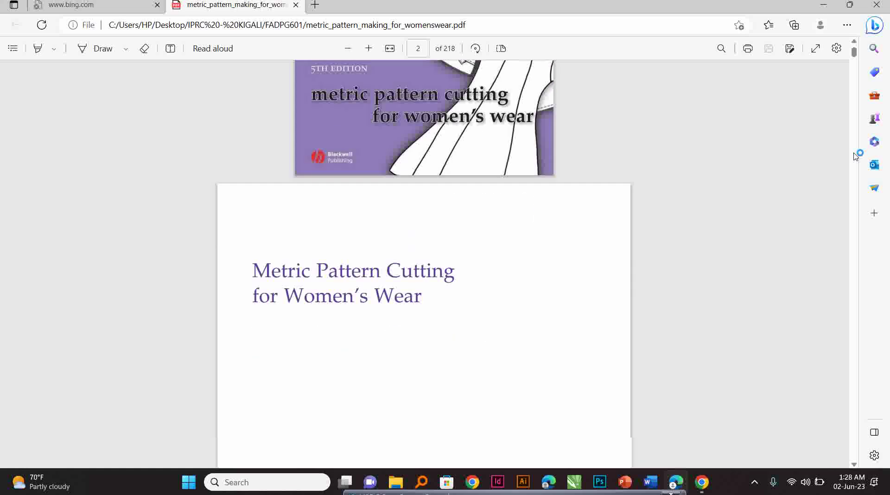
{"action": "scroll", "coordinate": [855, 157], "scroll_direction": "down", "scroll_amount": 20}
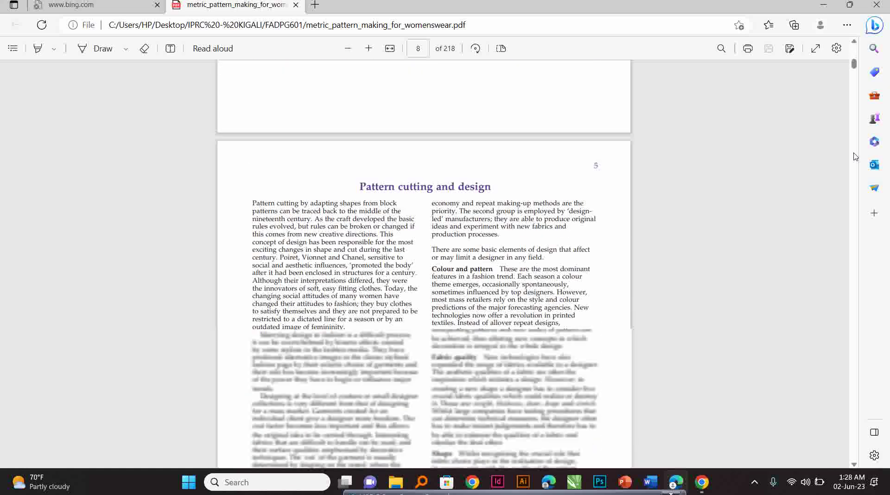
{"action": "scroll", "coordinate": [855, 156], "scroll_direction": "down", "scroll_amount": 15}
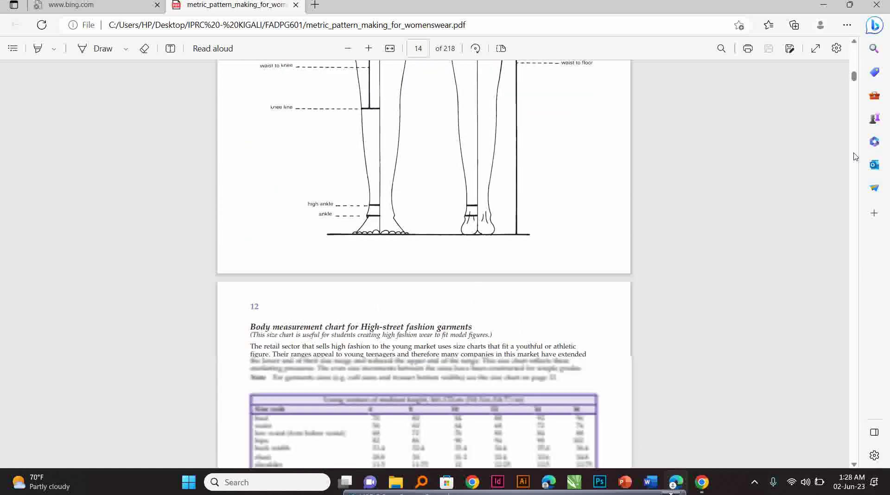
{"action": "scroll", "coordinate": [855, 42], "scroll_direction": "up", "scroll_amount": 10}
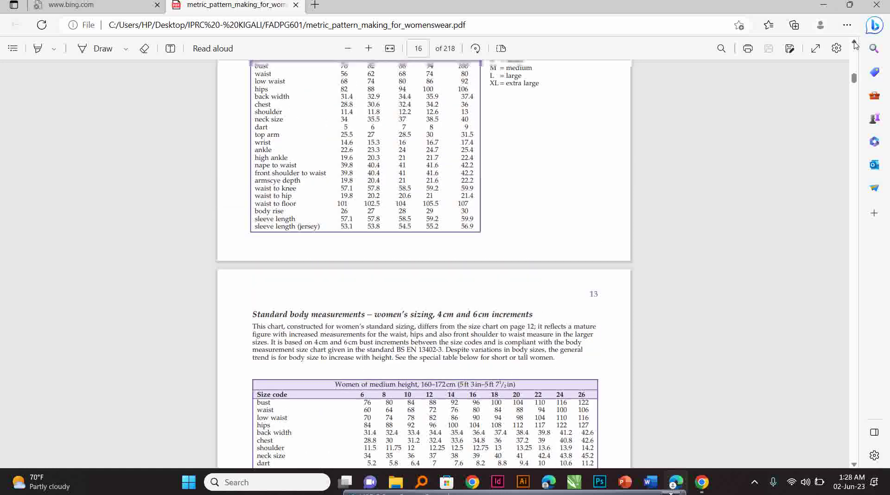
{"action": "scroll", "coordinate": [854, 44], "scroll_direction": "up", "scroll_amount": 3}
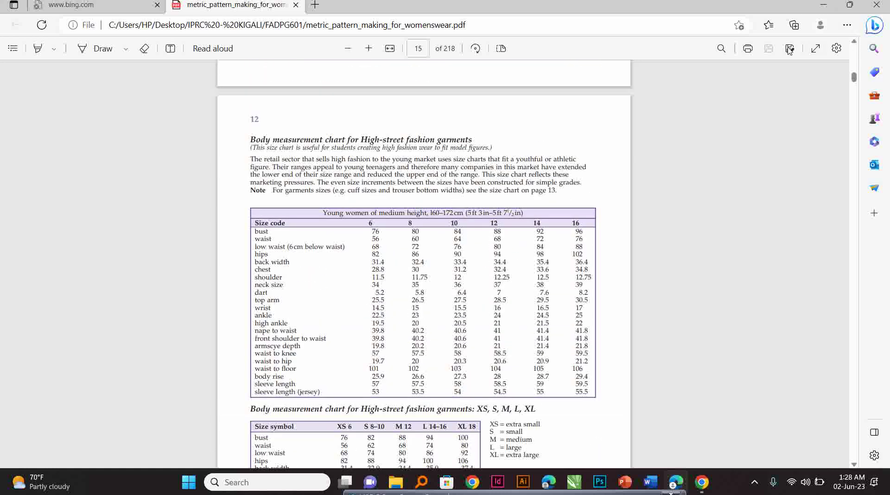
{"action": "left_click", "coordinate": [817, 48]}
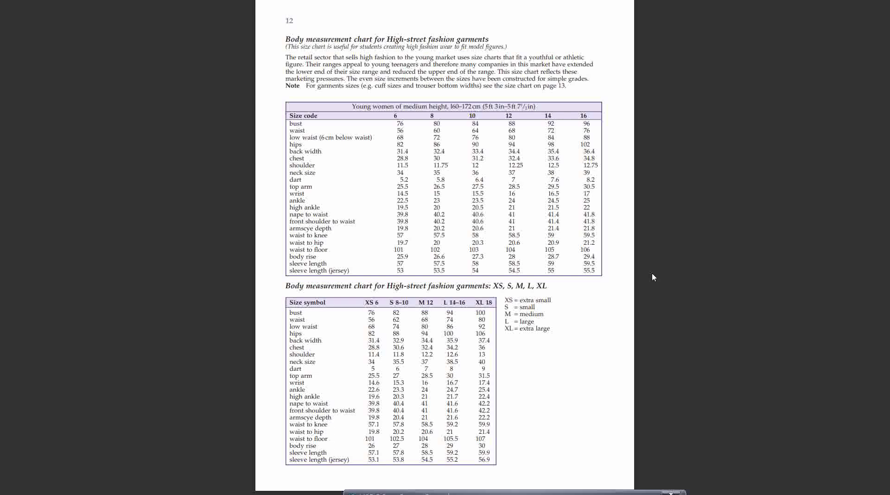
{"action": "mouse_move", "coordinate": [1, 1]}
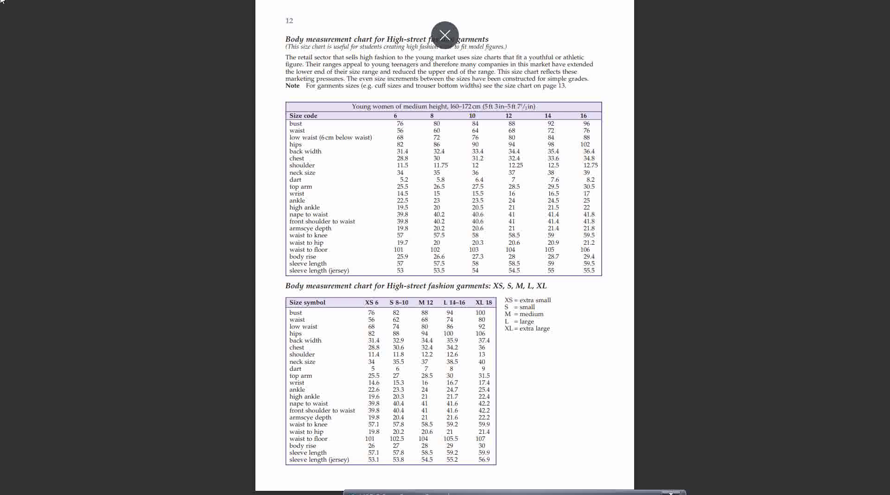
{"action": "key", "text": "Escape"}
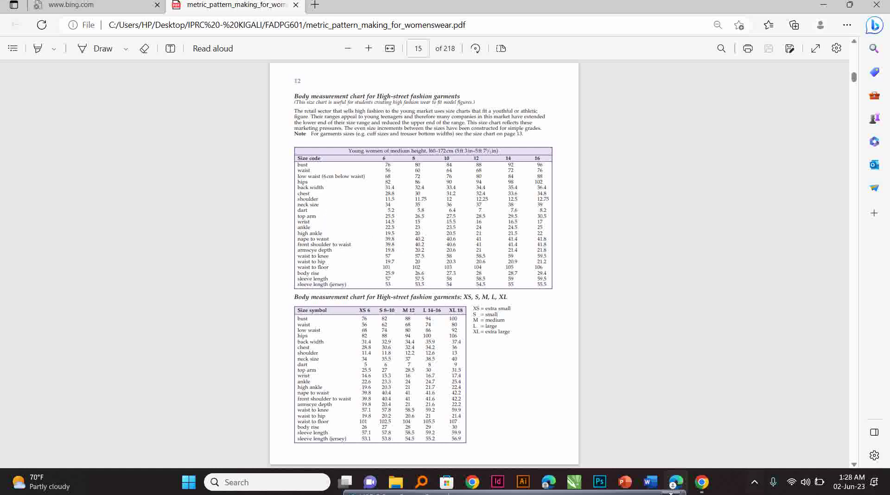
Switch back to the Untitled-3 drawing in CorelDRAW and delete the point label 2 below the bustline
{"action": "mouse_move", "coordinate": [577, 484]}
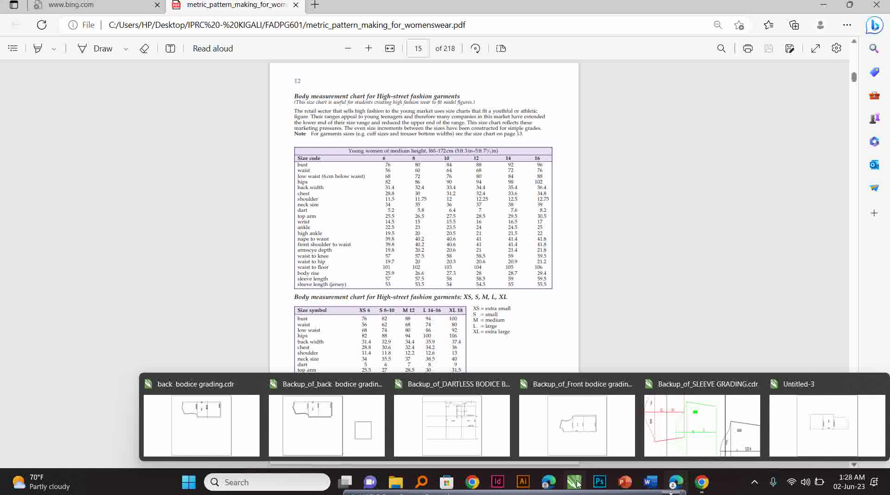
{"action": "left_click", "coordinate": [818, 424]}
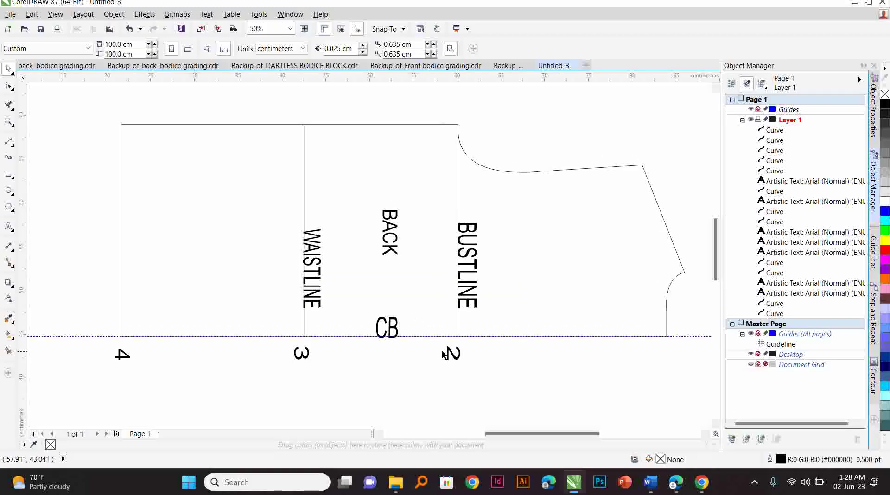
{"action": "left_click", "coordinate": [453, 353]}
{"action": "key", "text": "Delete"}
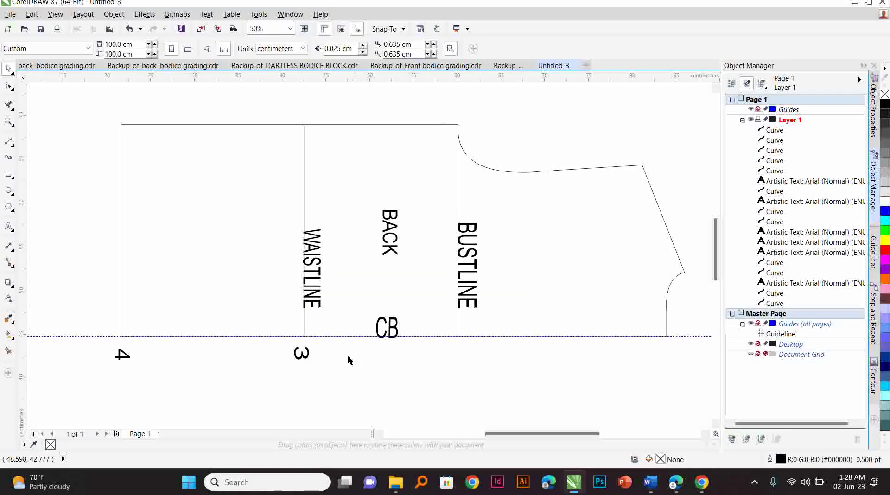
Delete the point labels 3 and 4 below the centre back line
{"action": "left_click", "coordinate": [301, 354]}
{"action": "key", "text": "Delete"}
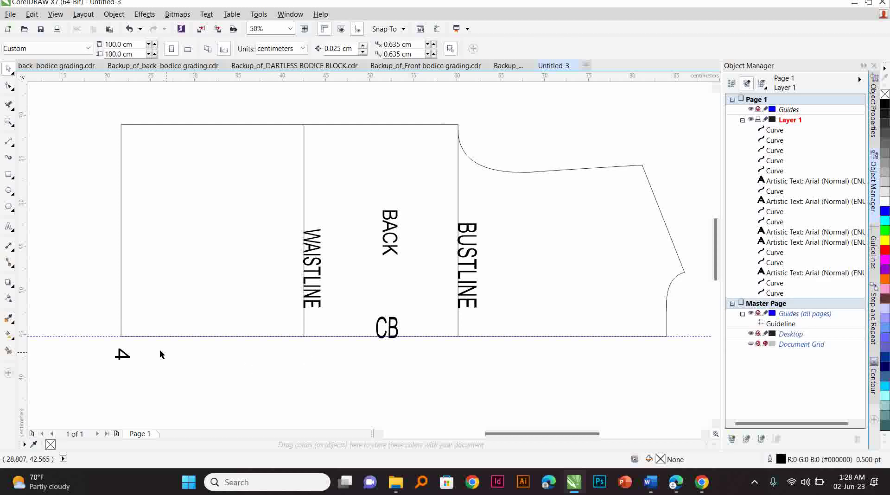
{"action": "left_click", "coordinate": [122, 353]}
{"action": "key", "text": "Delete"}
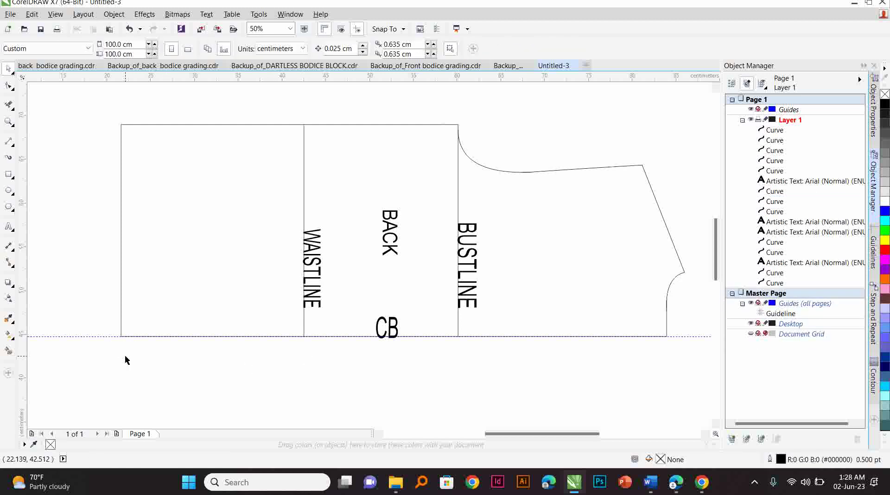
Move the guideline from the centre back line to mid-bodice and draw a double-headed grainline arrow about 29 cm long along it
{"action": "left_click_drag", "start_coordinate": [101, 336], "coordinate": [129, 230]}
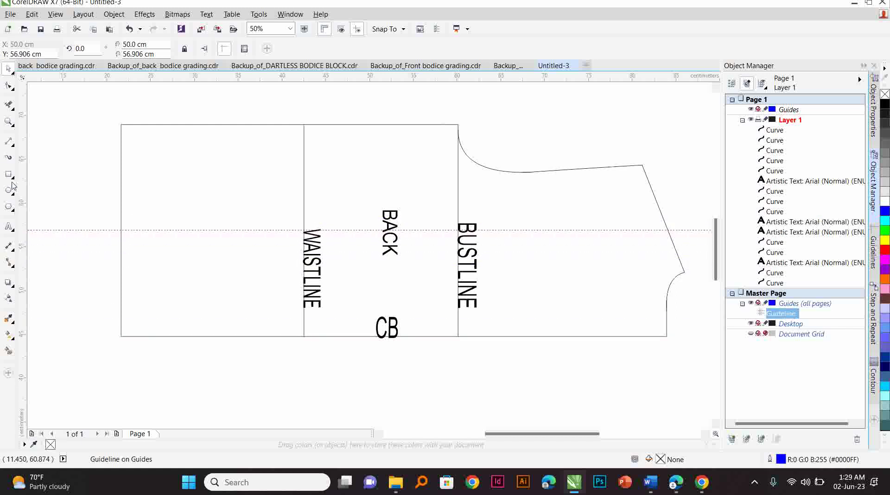
{"action": "left_click", "coordinate": [13, 143]}
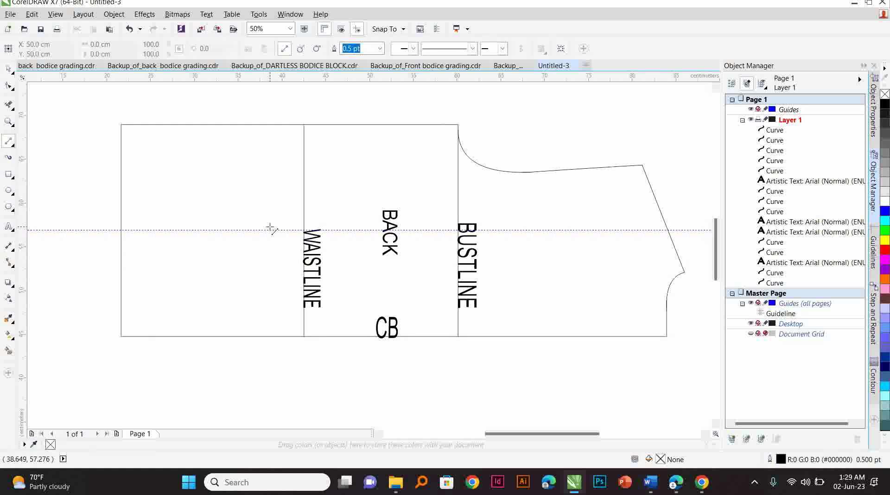
{"action": "left_click_drag", "start_coordinate": [267, 230], "coordinate": [519, 231]}
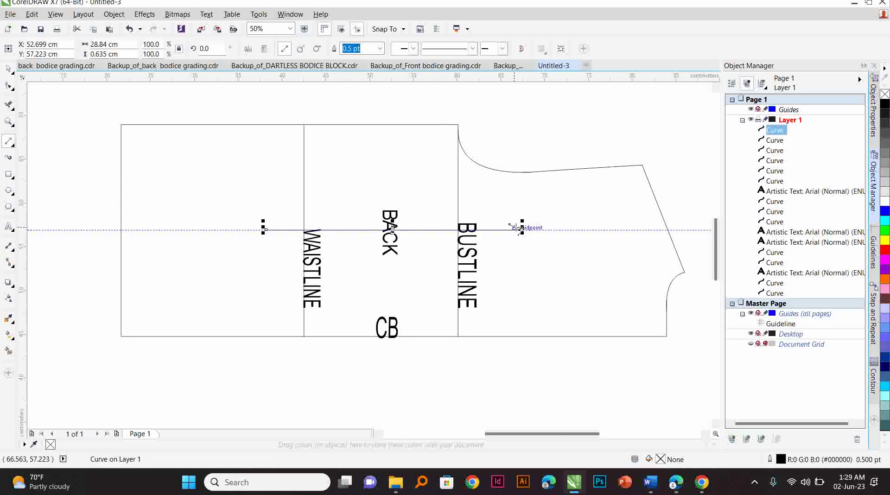
{"action": "left_click_drag", "start_coordinate": [520, 230], "coordinate": [510, 239]}
{"action": "mouse_move", "coordinate": [267, 230]}
{"action": "left_mouse_down"}
{"action": "mouse_move", "coordinate": [275, 222]}
{"action": "mouse_move", "coordinate": [266, 244]}
{"action": "mouse_move", "coordinate": [273, 239]}
{"action": "left_mouse_up"}
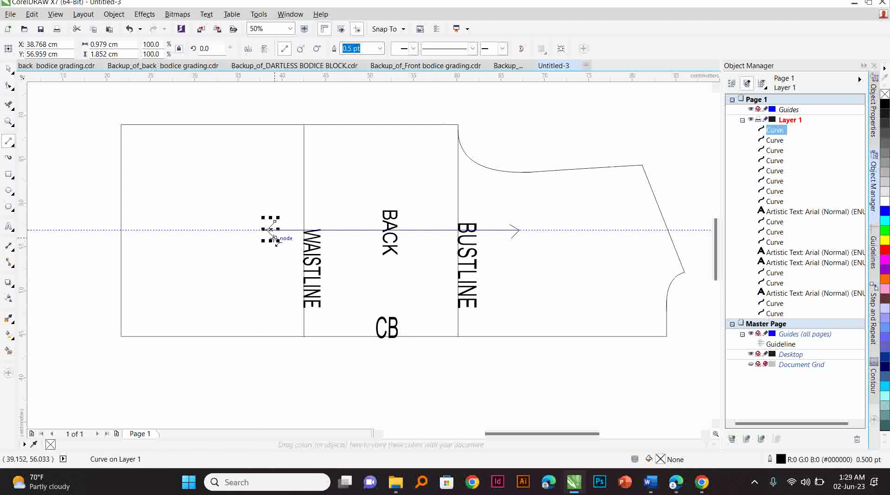
{"action": "left_click", "coordinate": [9, 69]}
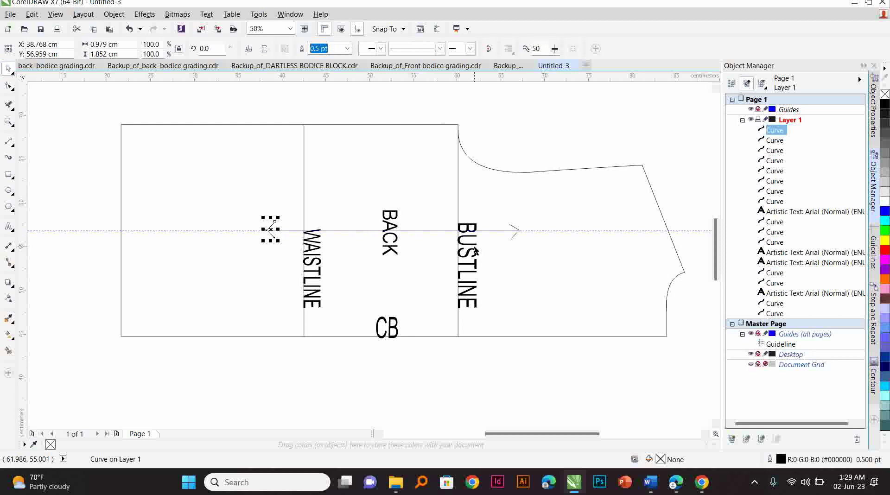
{"action": "left_click", "coordinate": [337, 228]}
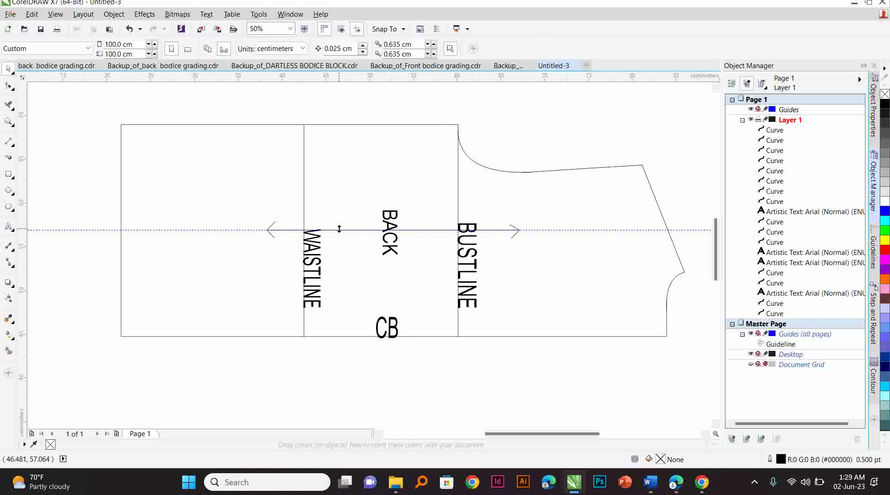
{"action": "left_click", "coordinate": [337, 229]}
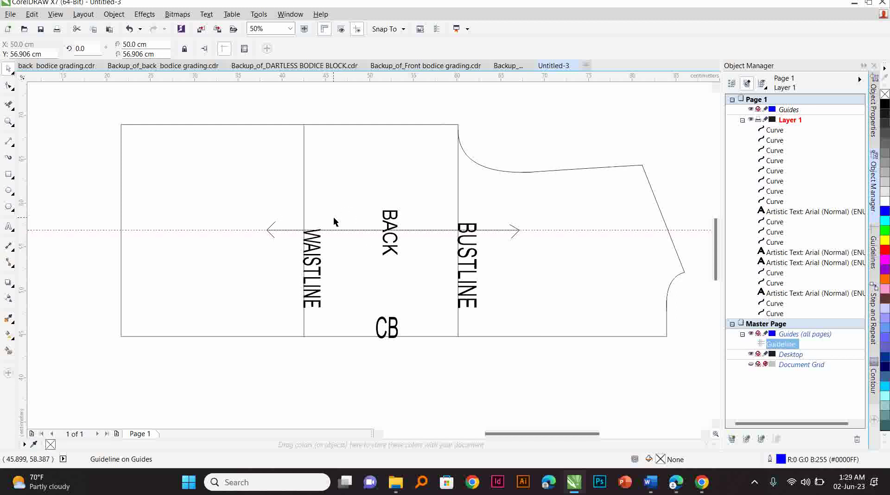
{"action": "key", "text": "Escape"}
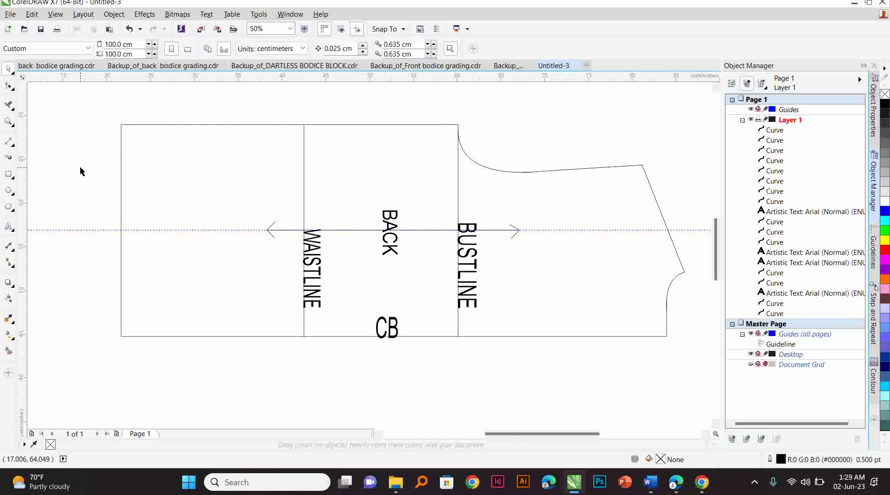
Add the text label GL just above the grainline, between the waistline and the word BACK
{"action": "left_click", "coordinate": [8, 226]}
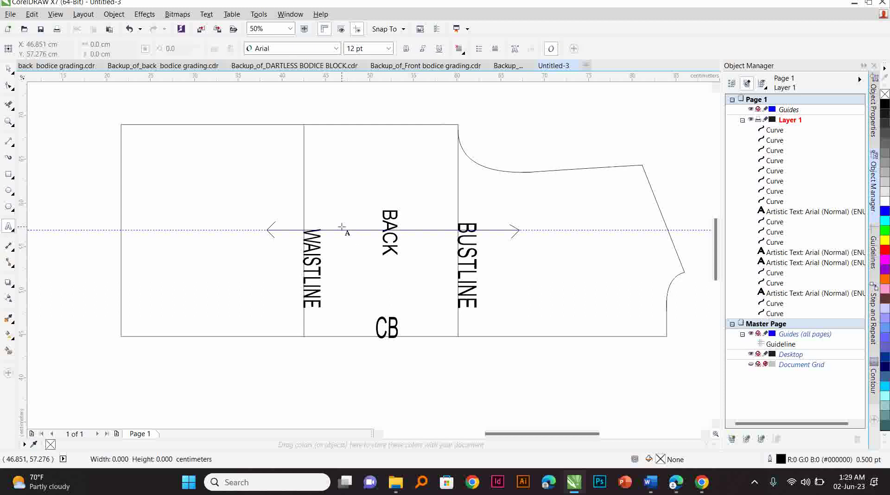
{"action": "left_click", "coordinate": [342, 226]}
{"action": "type", "text": "g"}
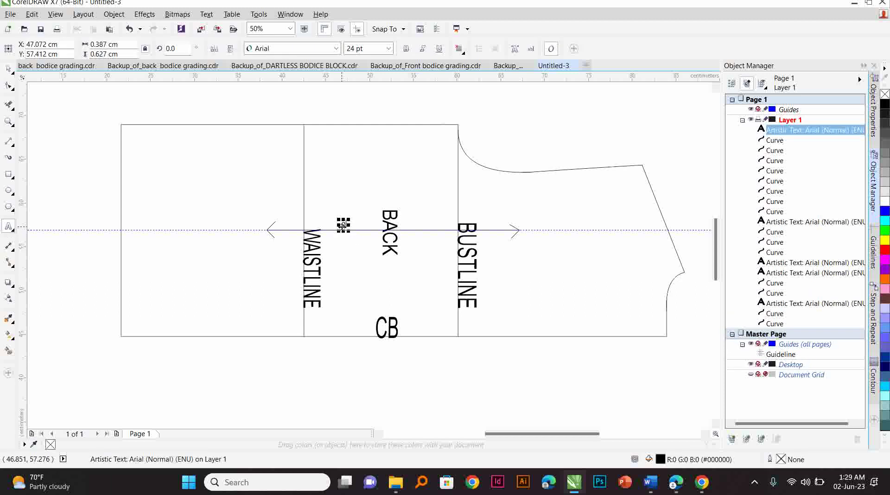
{"action": "key", "text": "BackSpace"}
{"action": "type", "text": "GL"}
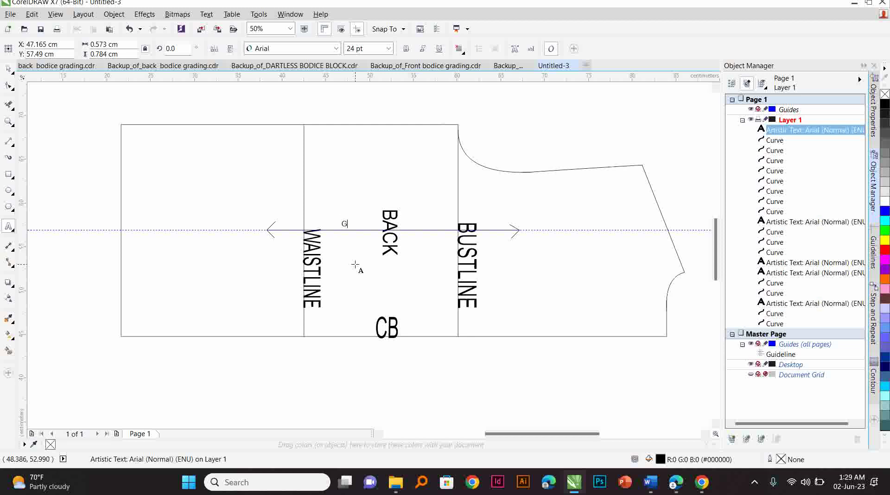
Add the text SIZES above the CB label, between the waistline and bustline
{"action": "left_click", "coordinate": [377, 295]}
{"action": "type", "text": "SI"}
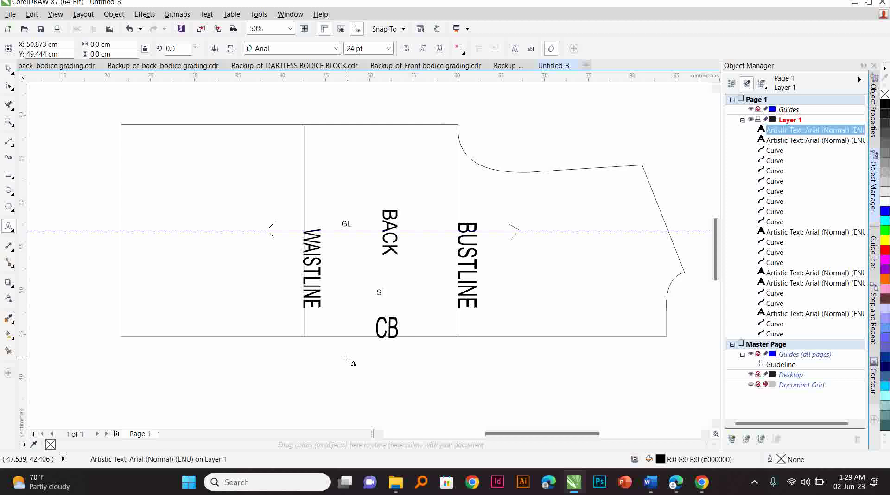
{"action": "type", "text": "ZE"}
{"action": "type", "text": "S"}
{"action": "key", "text": "Escape"}
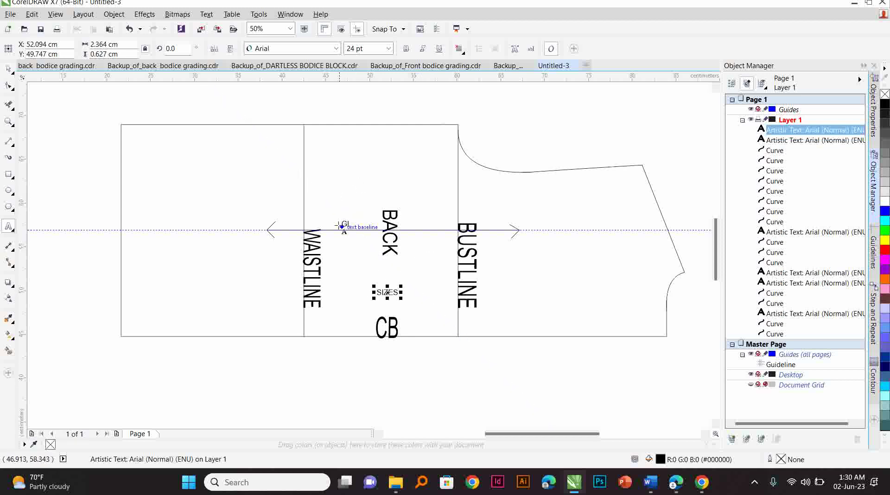
Shorten the WAISTLINE label to about 6.7 cm, and narrow and shorten the BUSTLINE label so both sit below the grainline
{"action": "left_click", "coordinate": [316, 234]}
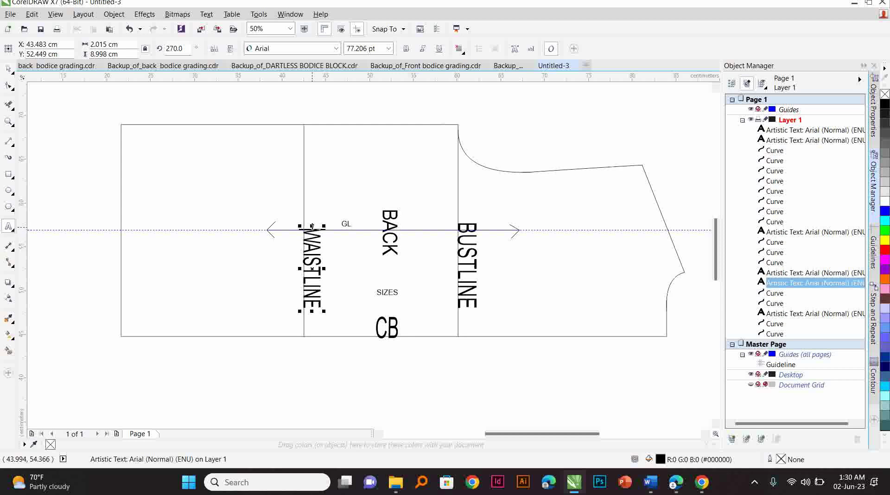
{"action": "left_click_drag", "start_coordinate": [311, 224], "coordinate": [312, 245]}
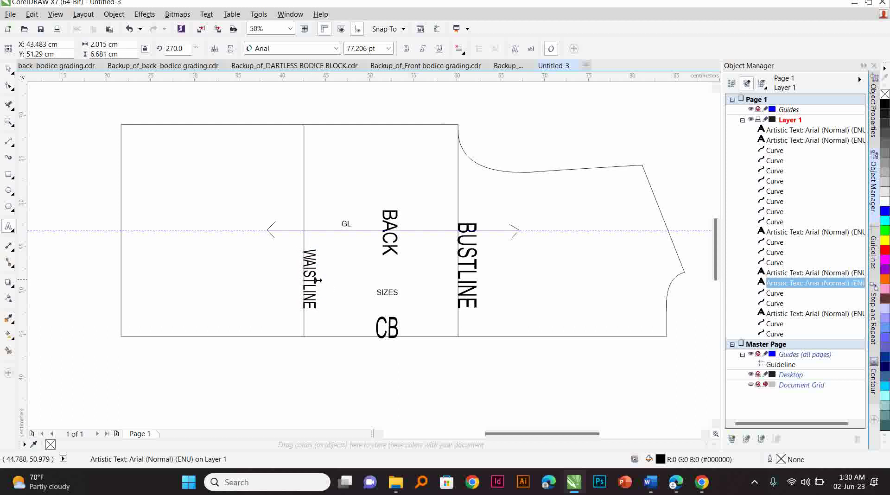
{"action": "left_click", "coordinate": [476, 274]}
{"action": "left_click", "coordinate": [468, 253]}
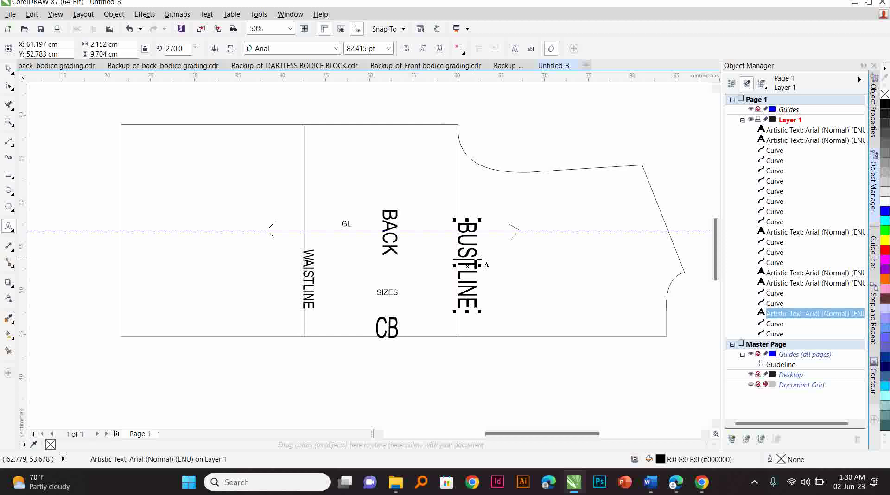
{"action": "left_click_drag", "start_coordinate": [478, 265], "coordinate": [474, 265]}
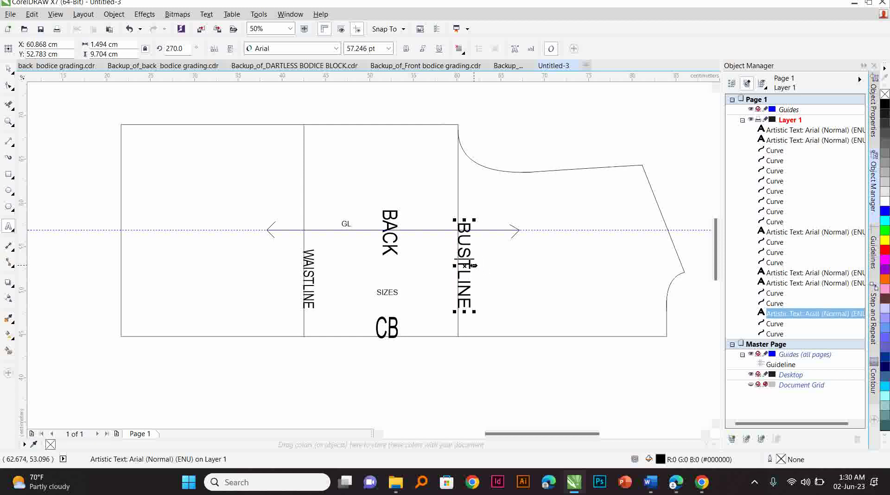
{"action": "left_click_drag", "start_coordinate": [464, 221], "coordinate": [465, 238]}
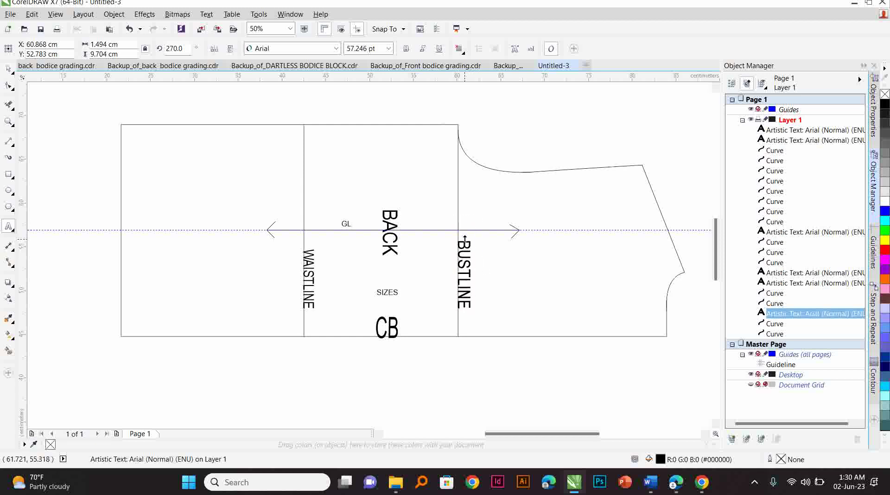
Correct the size label to SIZE S and add the text 1366 STYLE NUMBER in the panel between the hem and waistline
{"action": "left_click", "coordinate": [395, 292]}
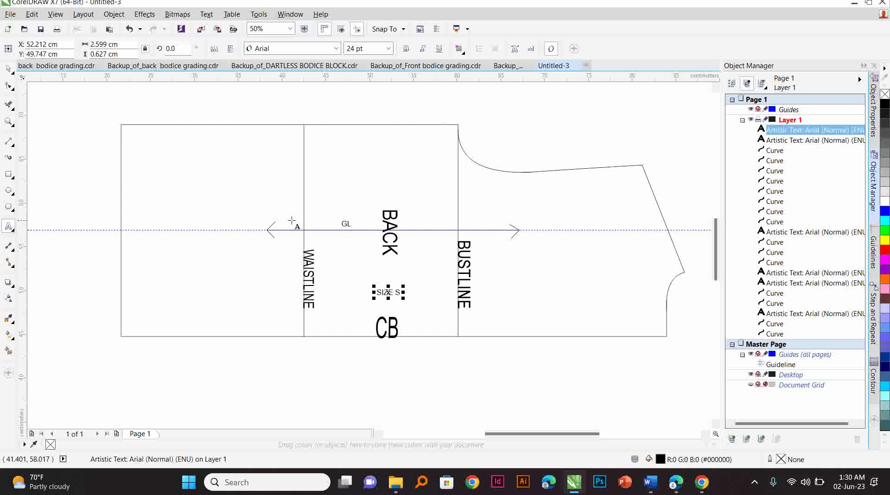
{"action": "left_click", "coordinate": [213, 173]}
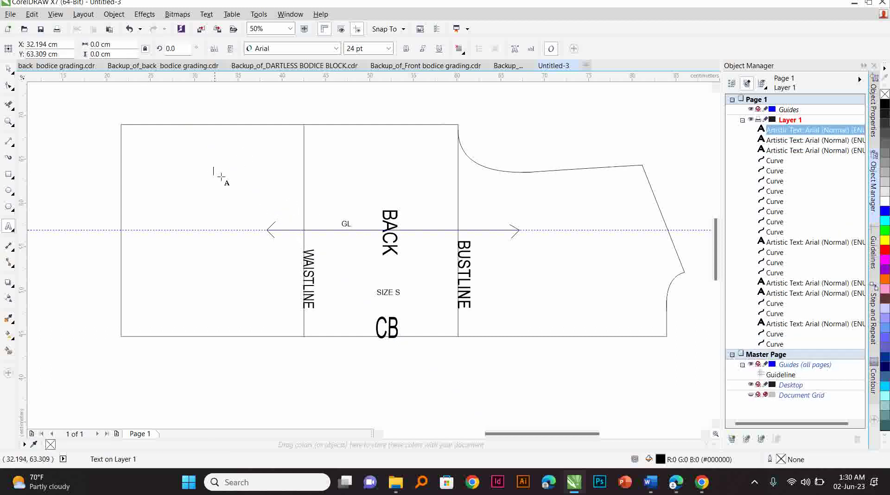
{"action": "type", "text": "13"}
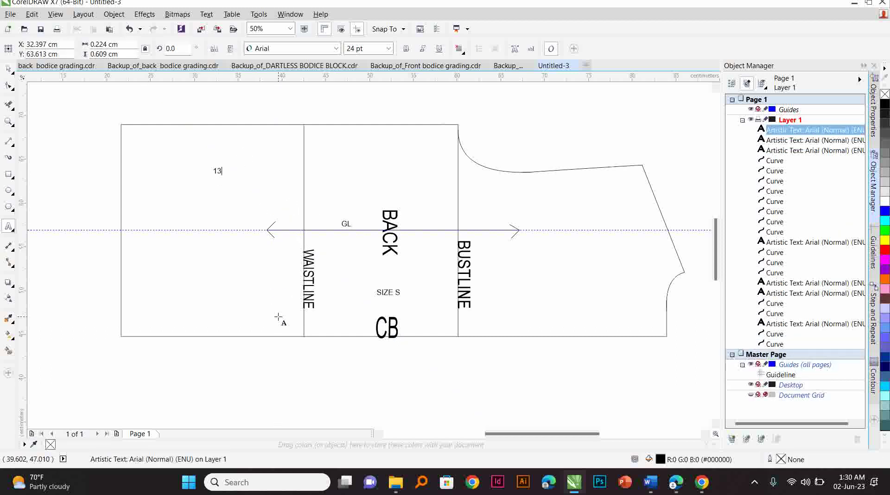
{"action": "type", "text": "66"}
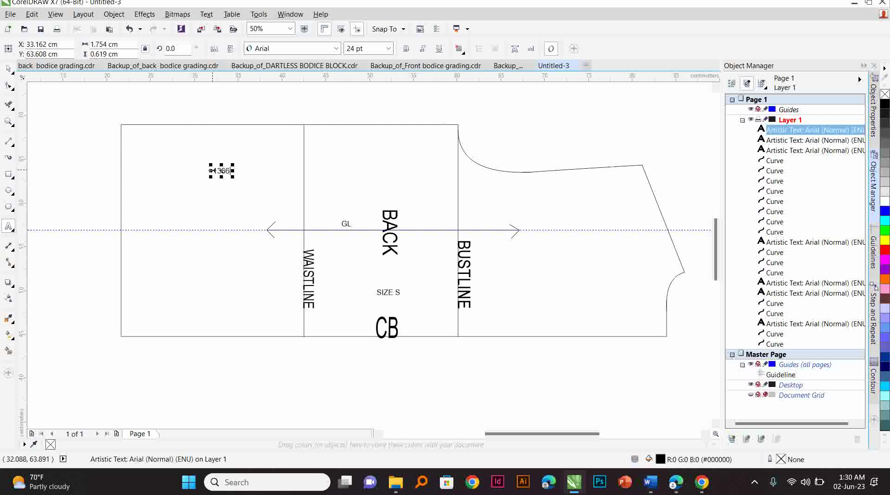
{"action": "type", "text": " STYLE NUMBER"}
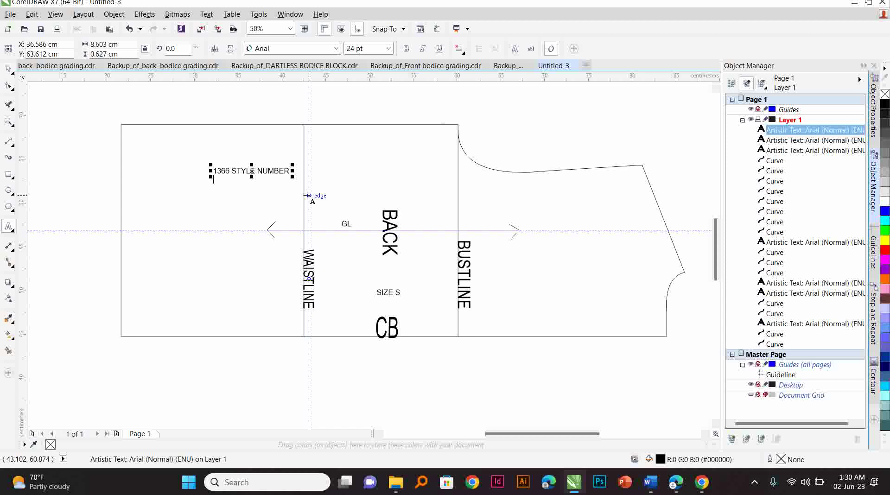
{"action": "left_click", "coordinate": [410, 210]}
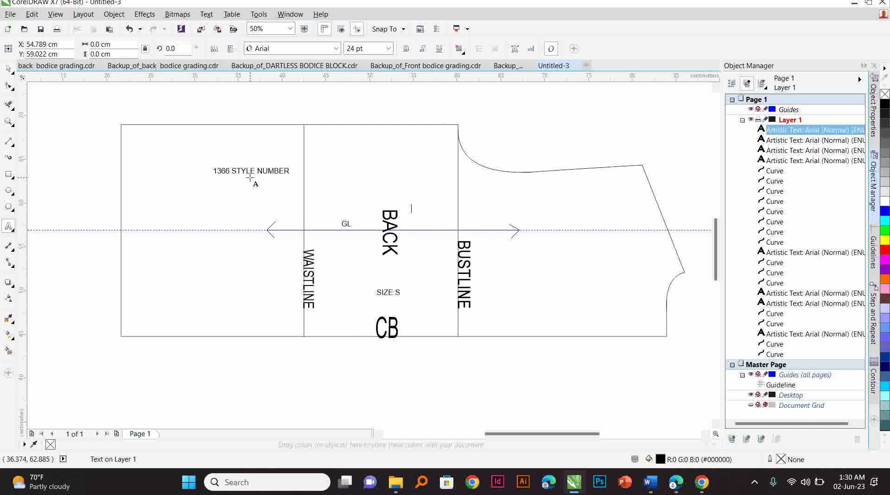
{"action": "left_click", "coordinate": [9, 69]}
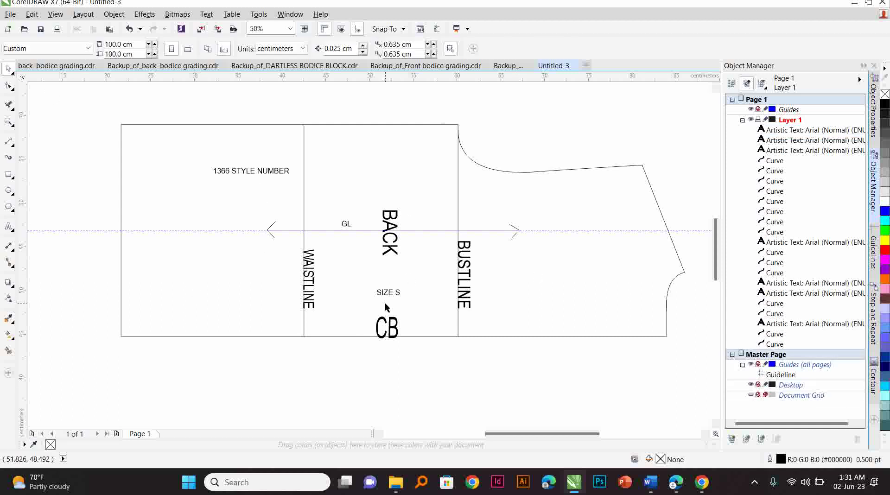
Rename Layer 1 as SIZE M
{"action": "right_click", "coordinate": [791, 120]}
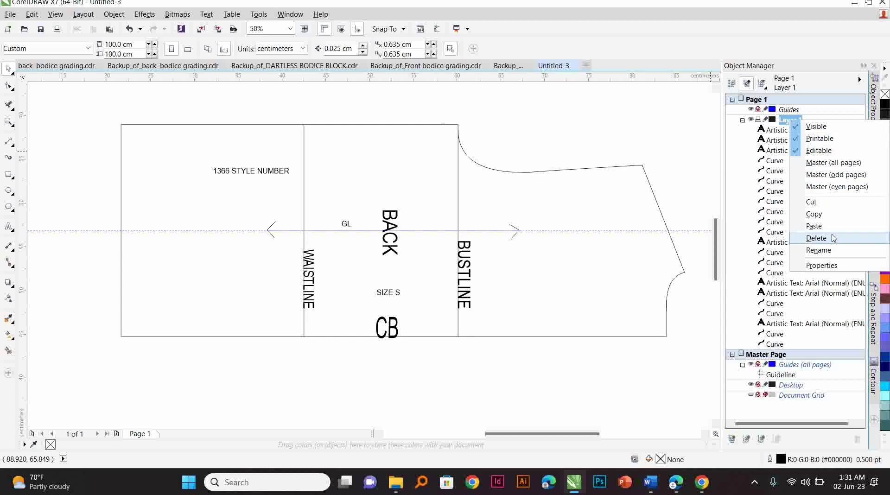
{"action": "left_click", "coordinate": [819, 250]}
{"action": "type", "text": "S"}
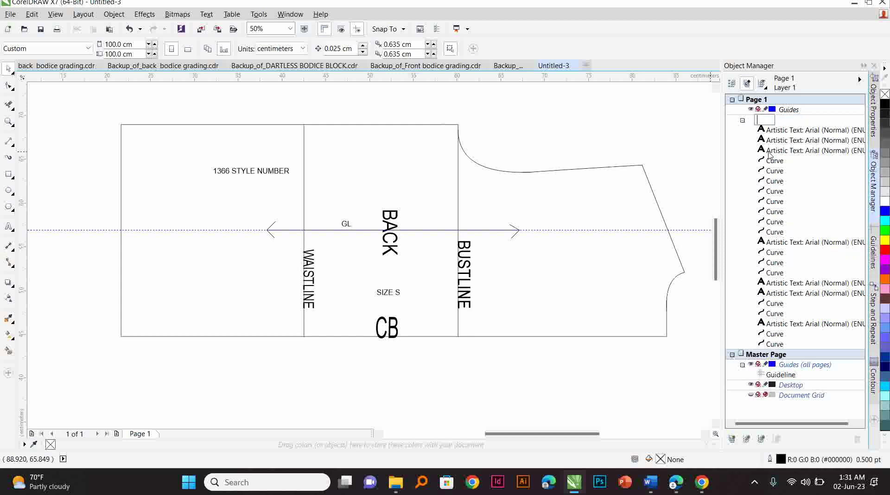
{"action": "type", "text": "IZE M"}
{"action": "left_click", "coordinate": [801, 111]}
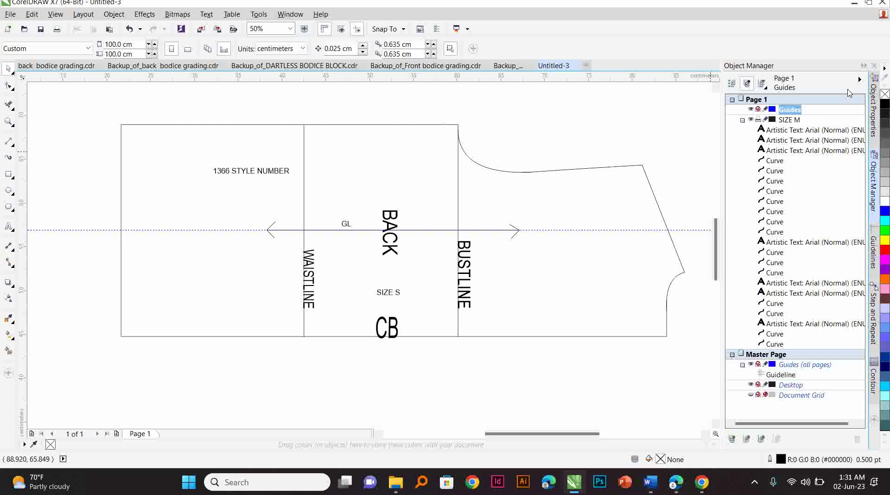
Create a new layer on Page 1 and name it SIZE L
{"action": "left_click", "coordinate": [859, 79]}
{"action": "left_click", "coordinate": [834, 82]}
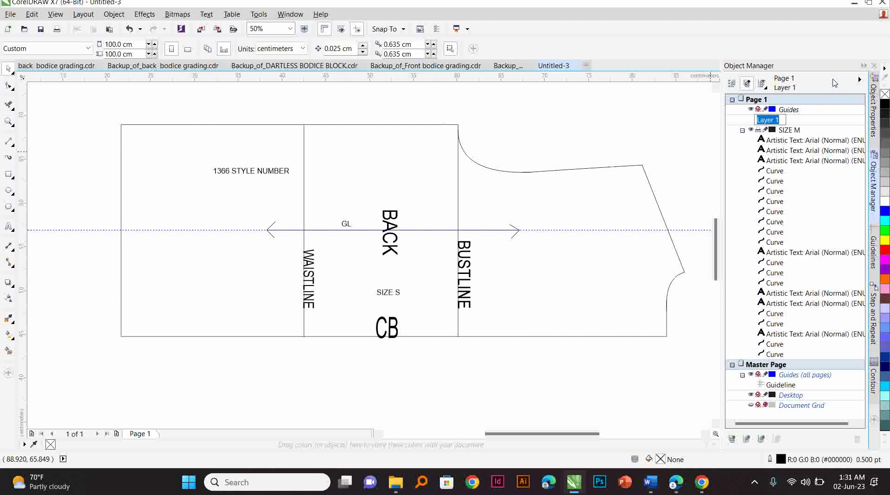
{"action": "key", "text": "BackSpace"}
{"action": "type", "text": "SIZE L"}
{"action": "key", "text": "Return"}
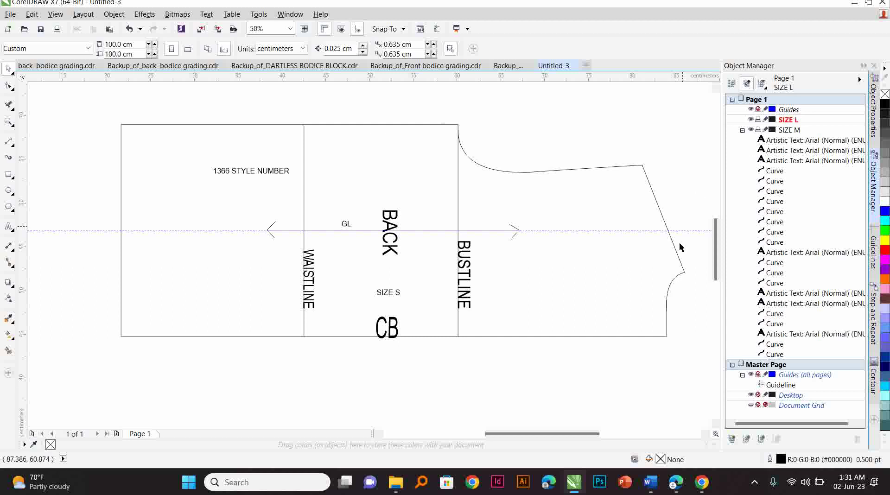
Select the neckline curve together with the short straight neck segment near centre back, and open the Step and Repeat settings
{"action": "left_click", "coordinate": [667, 309]}
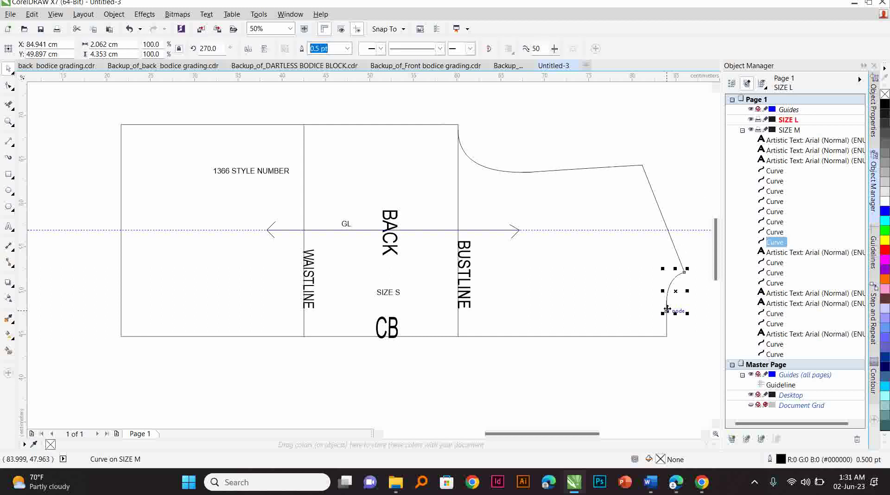
{"action": "left_click", "coordinate": [666, 327]}
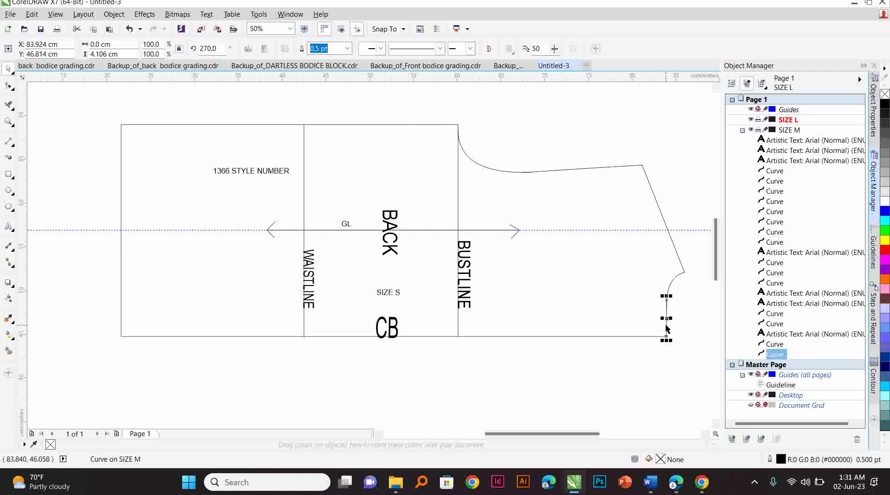
{"action": "left_click", "coordinate": [670, 286]}
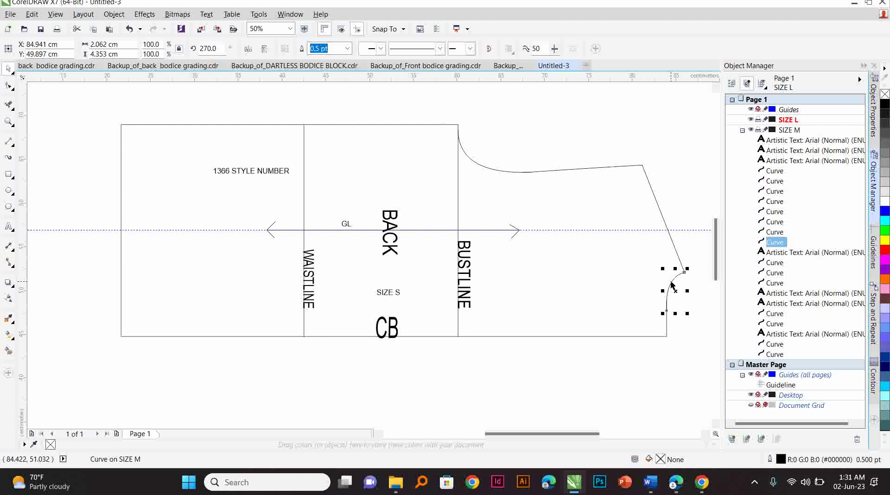
{"action": "left_click", "coordinate": [665, 327], "text": "shift"}
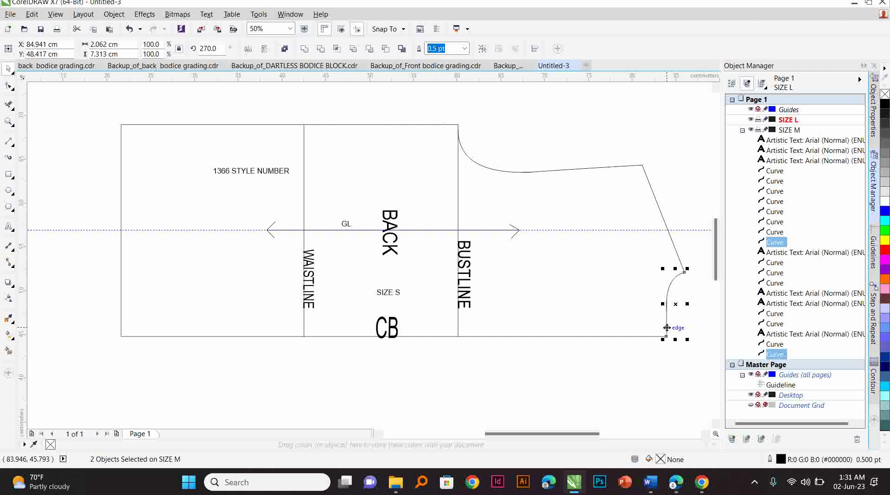
{"action": "left_click", "coordinate": [873, 323]}
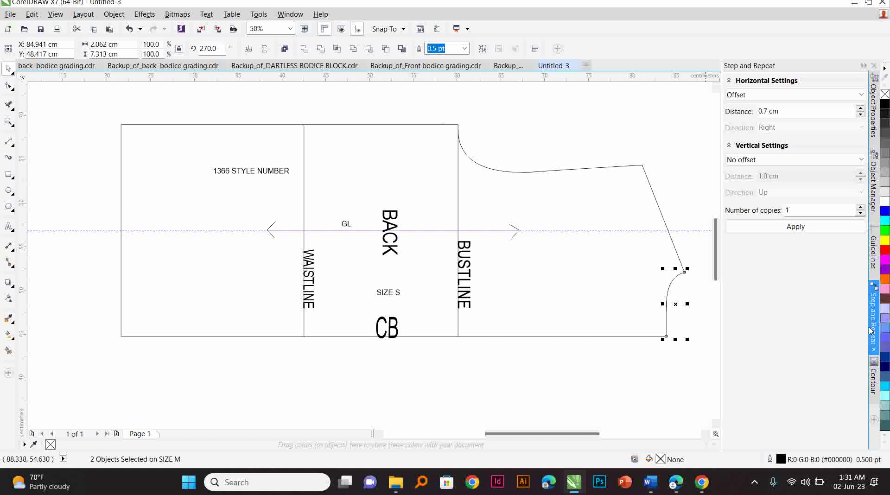
Review the available dockers, including Object Manager, Step and Repeat, Object Properties and Contour
{"action": "left_click", "coordinate": [285, 14]}
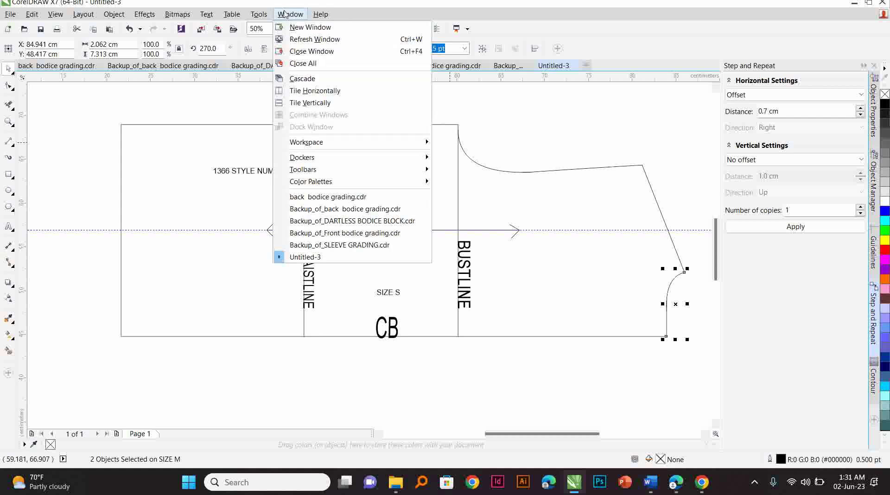
{"action": "mouse_move", "coordinate": [357, 159]}
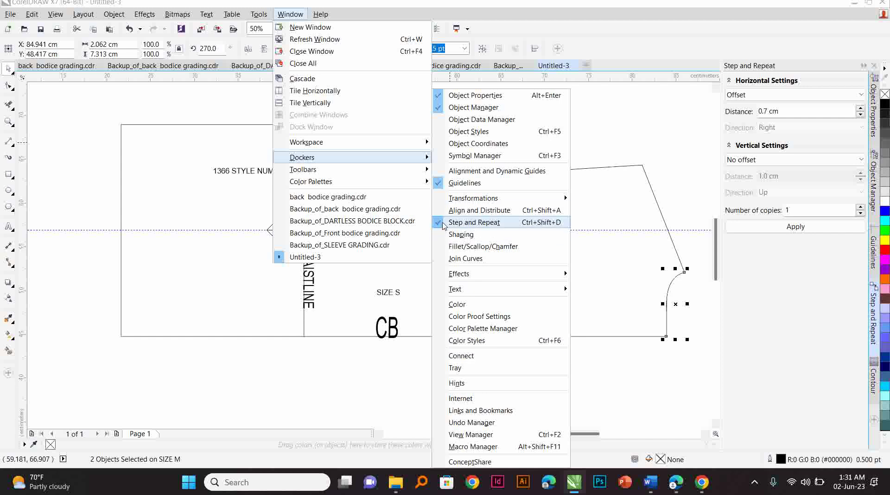
{"action": "left_click", "coordinate": [877, 194]}
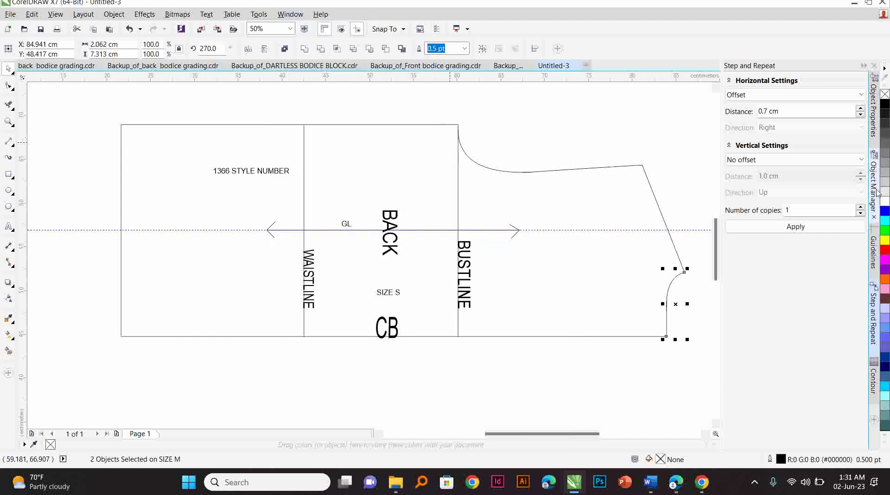
{"action": "left_click", "coordinate": [877, 194]}
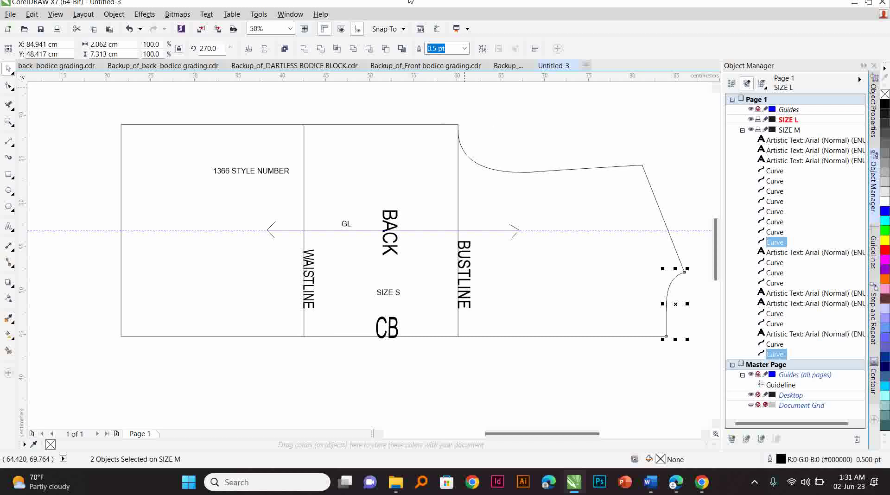
{"action": "left_click", "coordinate": [293, 16]}
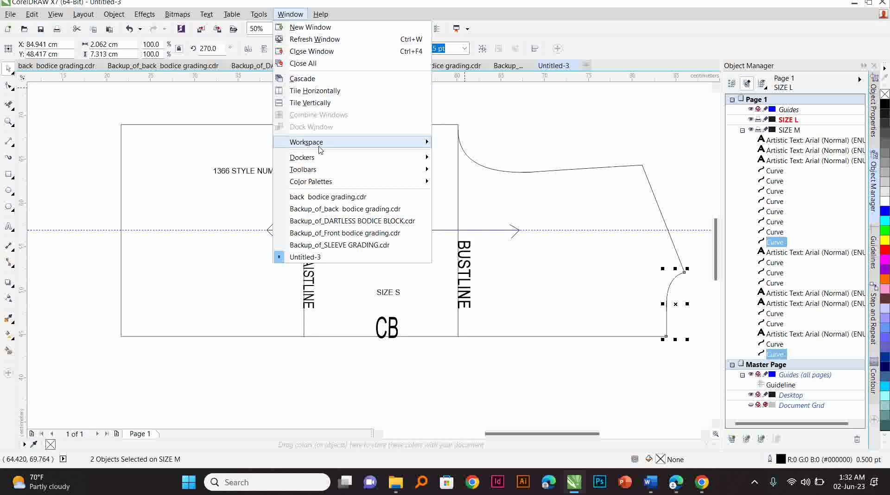
{"action": "mouse_move", "coordinate": [406, 163]}
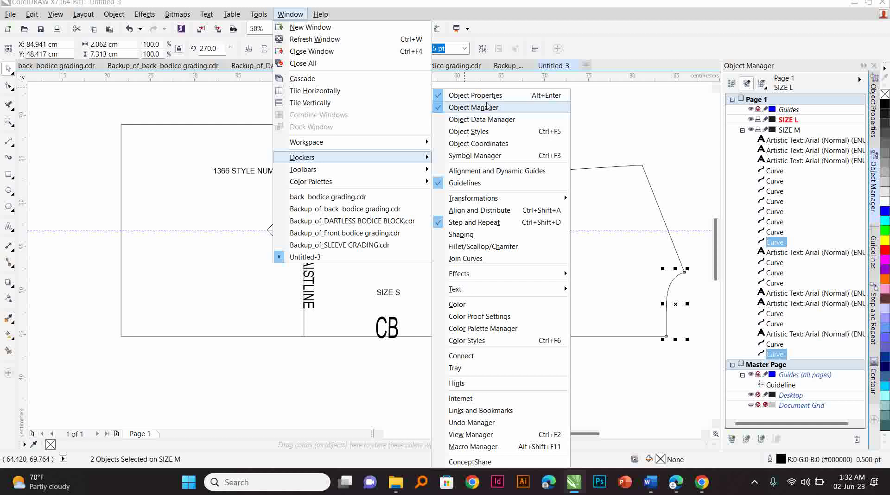
{"action": "left_click", "coordinate": [875, 183]}
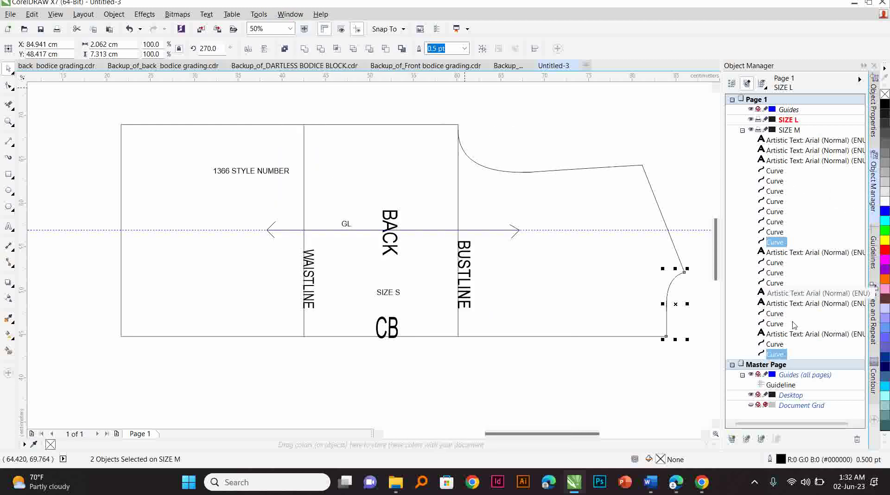
{"action": "left_click", "coordinate": [874, 327]}
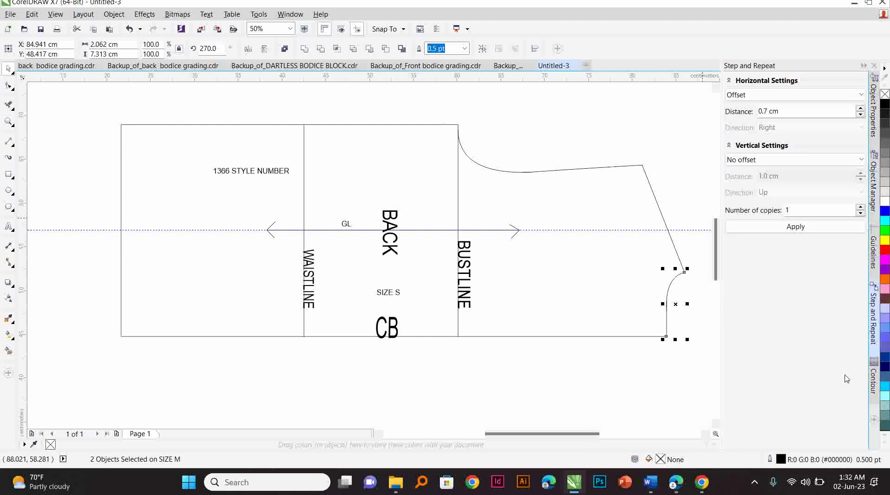
{"action": "left_click", "coordinate": [873, 112]}
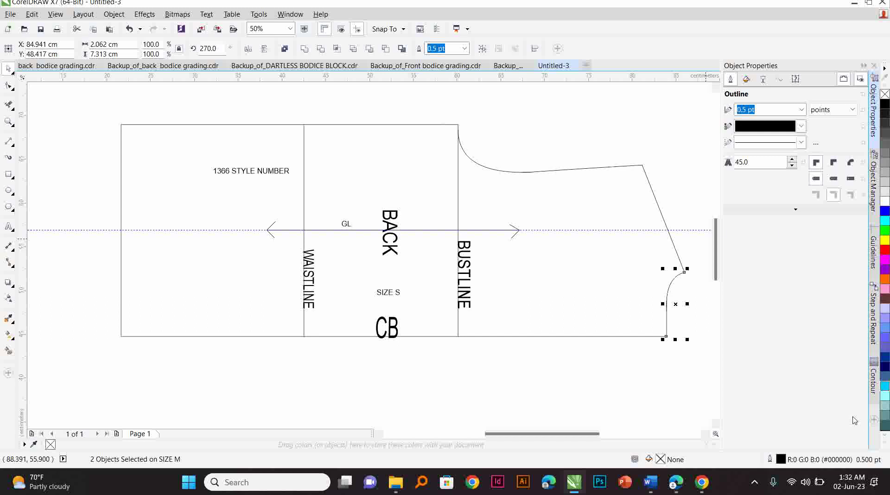
{"action": "left_click", "coordinate": [873, 382]}
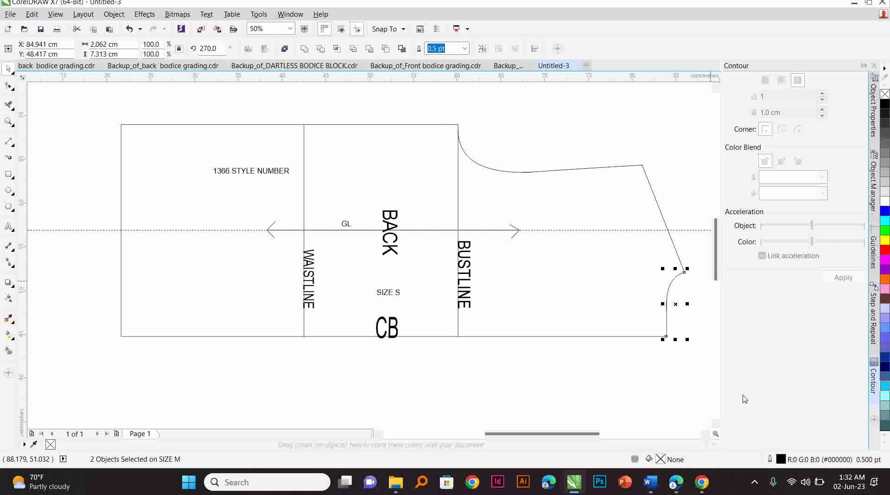
{"action": "left_click", "coordinate": [8, 140]}
{"action": "left_click_drag", "start_coordinate": [601, 93], "coordinate": [604, 150]}
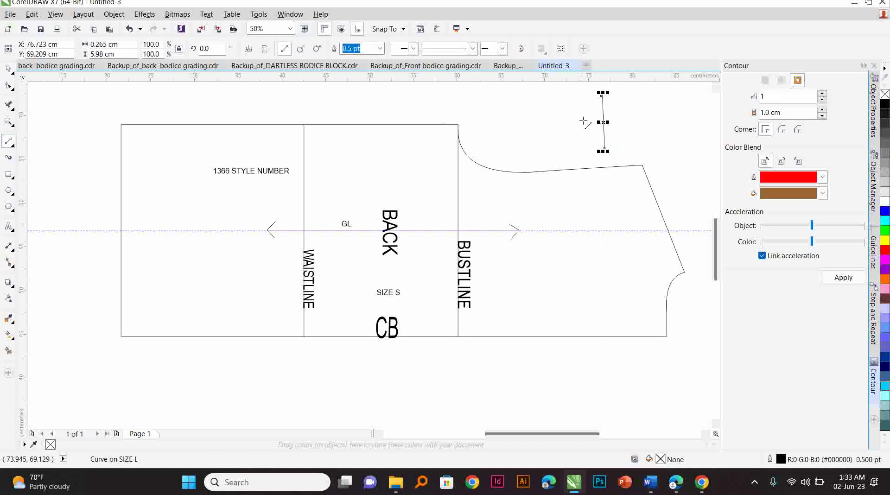
{"action": "left_click", "coordinate": [130, 28]}
{"action": "left_click_drag", "start_coordinate": [618, 107], "coordinate": [618, 159]}
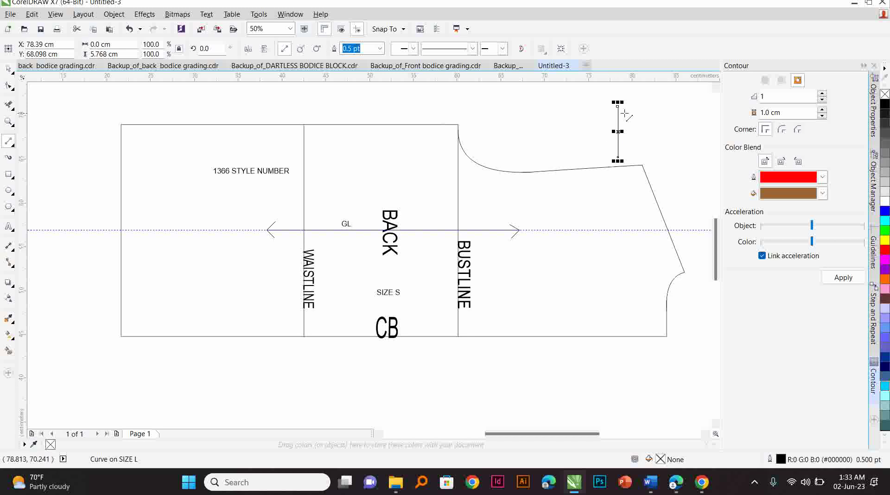
{"action": "key", "text": "Delete"}
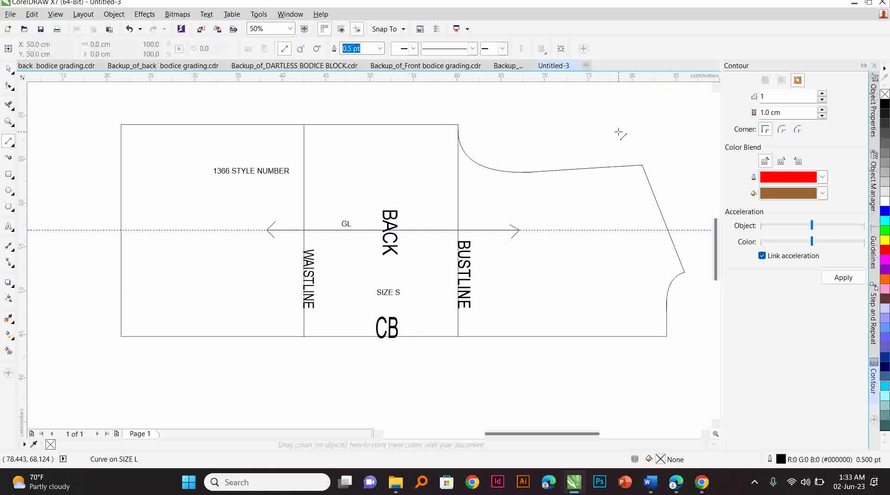
Draw an axis cross below the hem's centre-back corner, with a vertical line about 5 cm and a horizontal line about 6.8 cm long
{"action": "left_click_drag", "start_coordinate": [71, 370], "coordinate": [72, 422]}
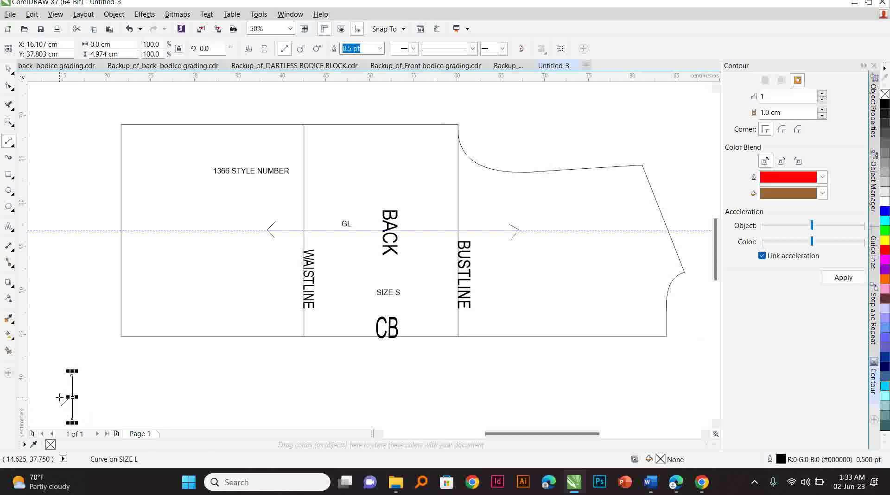
{"action": "left_click_drag", "start_coordinate": [43, 396], "coordinate": [105, 395]}
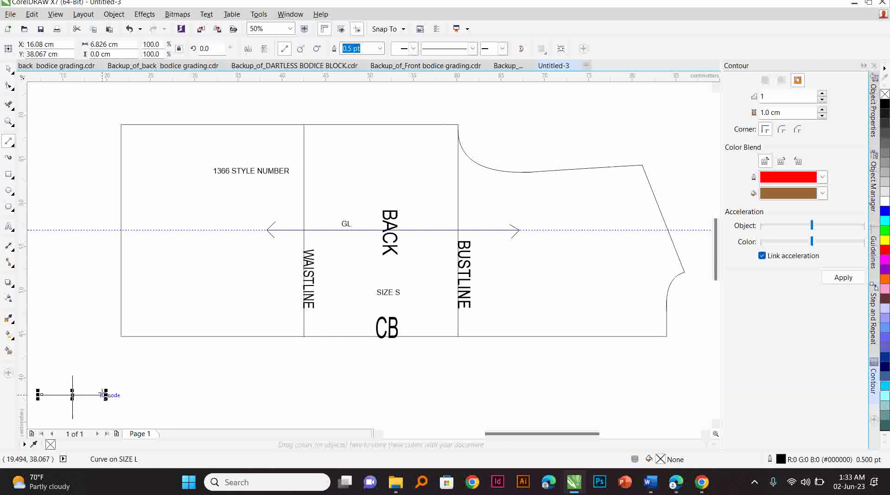
{"action": "left_click", "coordinate": [72, 366]}
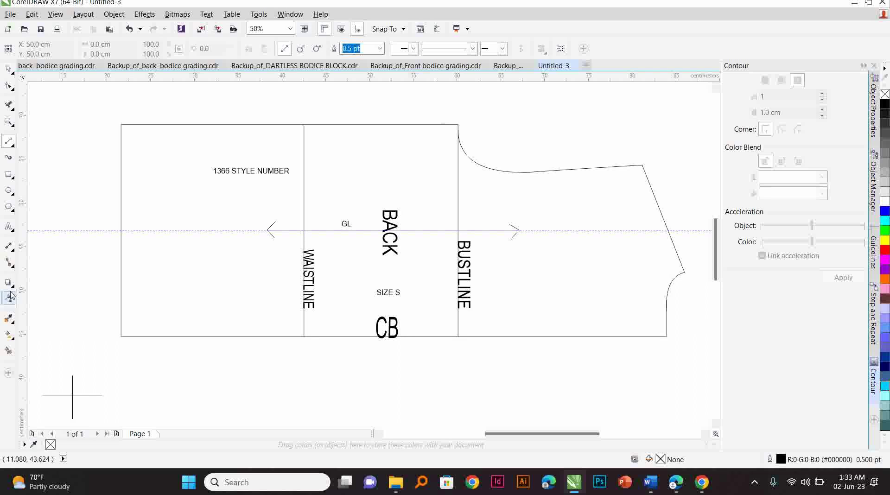
Label the lower end of the axis cross -Y and its hem-side end -X
{"action": "key", "text": "F8"}
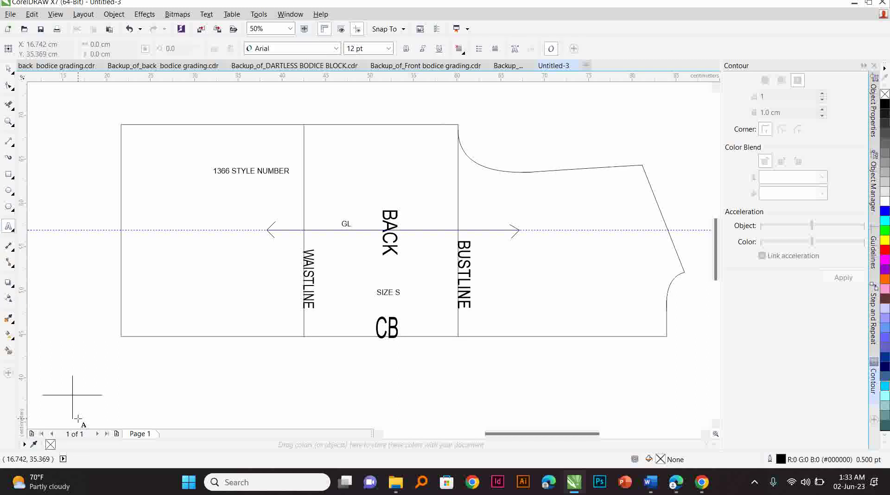
{"action": "left_click", "coordinate": [78, 416]}
{"action": "type", "text": "-"}
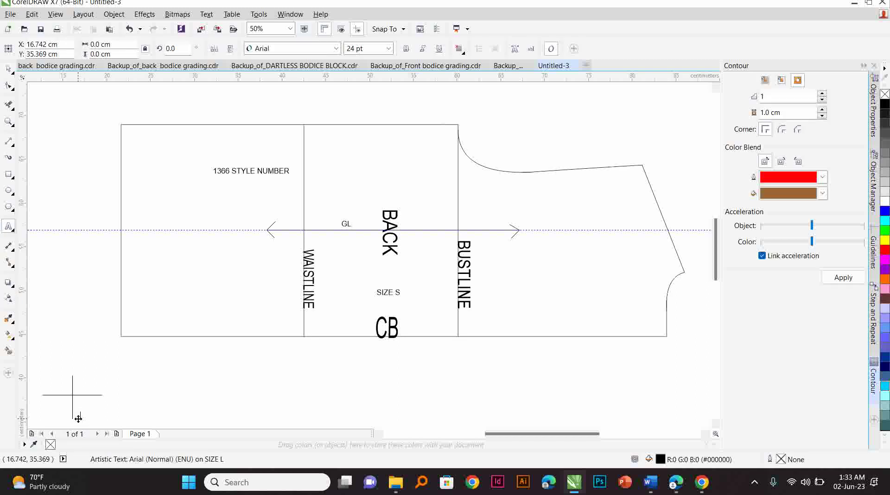
{"action": "type", "text": "X"}
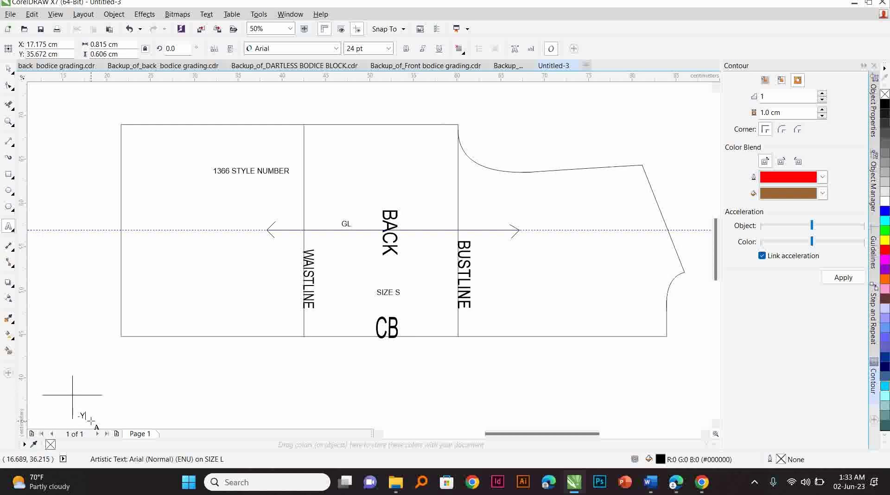
{"action": "left_click", "coordinate": [40, 396]}
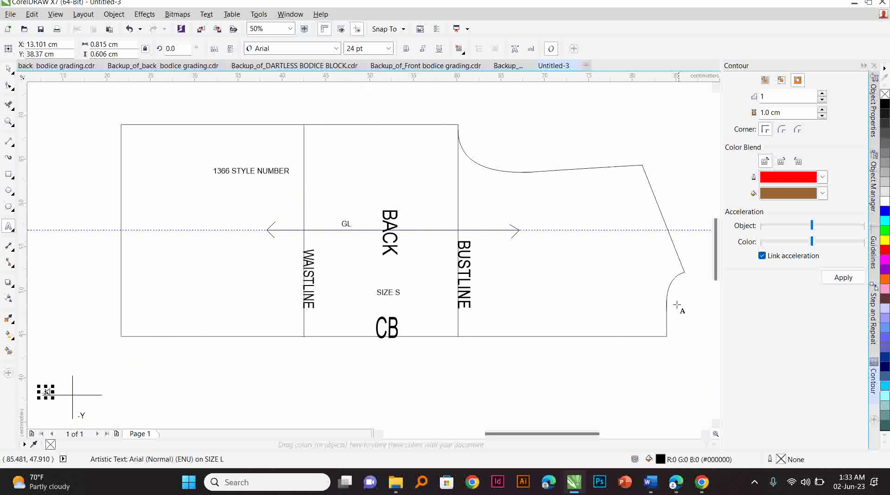
{"action": "left_click", "coordinate": [671, 288]}
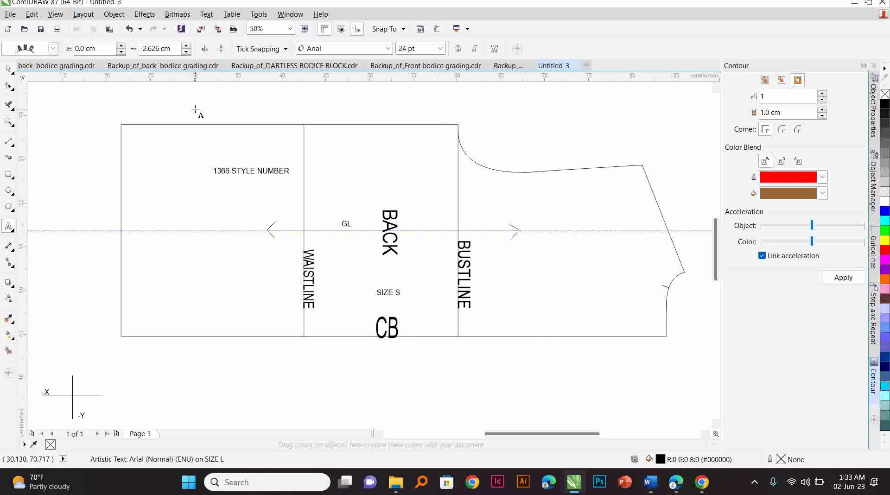
Select the neckline curve and the adjoining straight neck segment, and open the Step and Repeat settings for them
{"action": "left_click", "coordinate": [8, 69]}
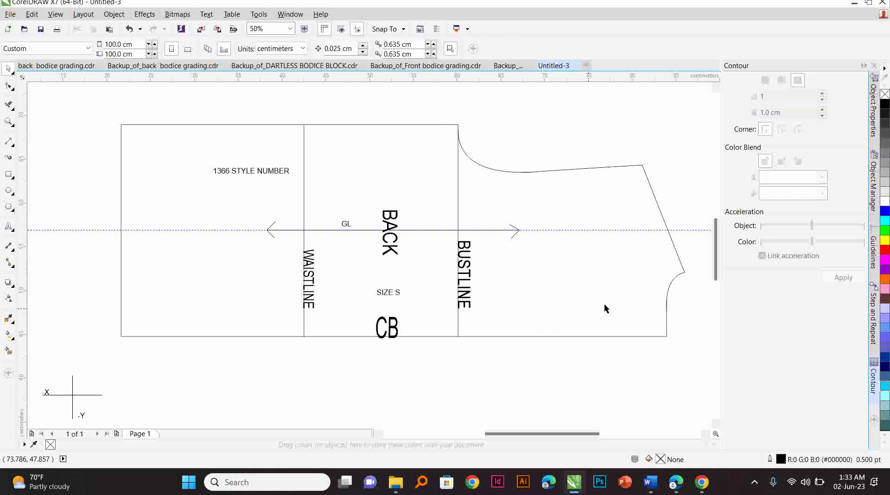
{"action": "left_click", "coordinate": [671, 290]}
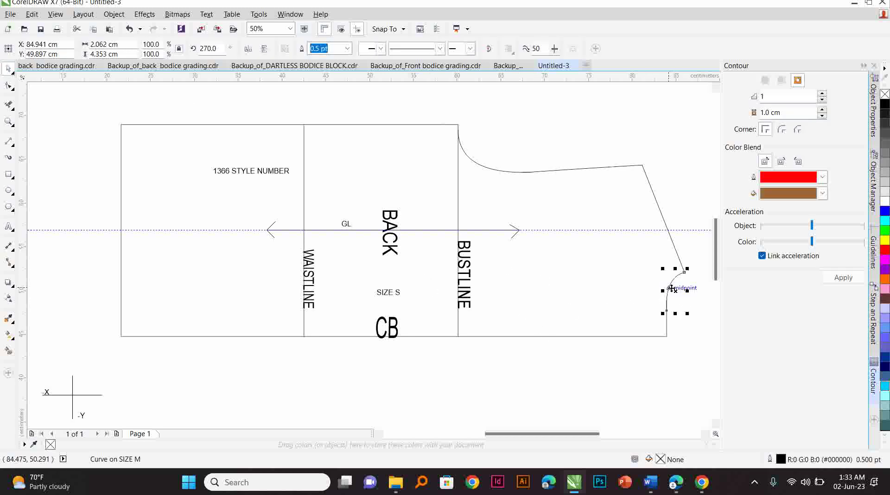
{"action": "left_click", "coordinate": [666, 326], "text": "shift"}
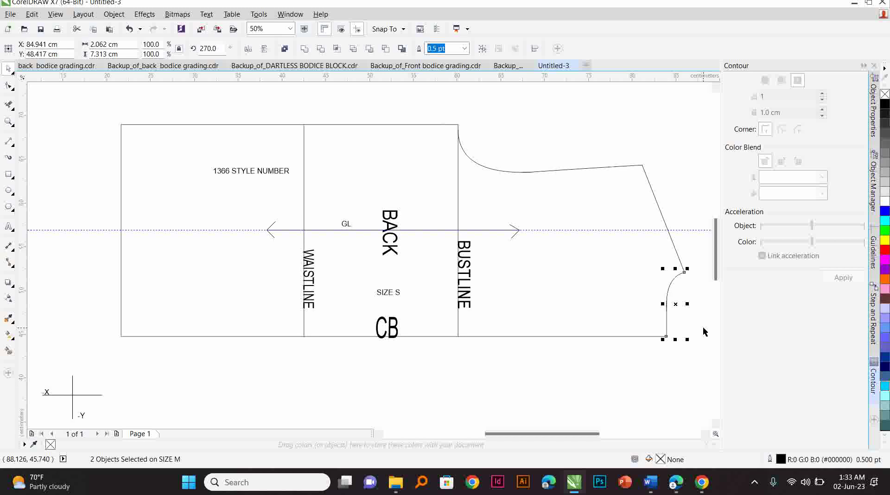
{"action": "left_click", "coordinate": [873, 334]}
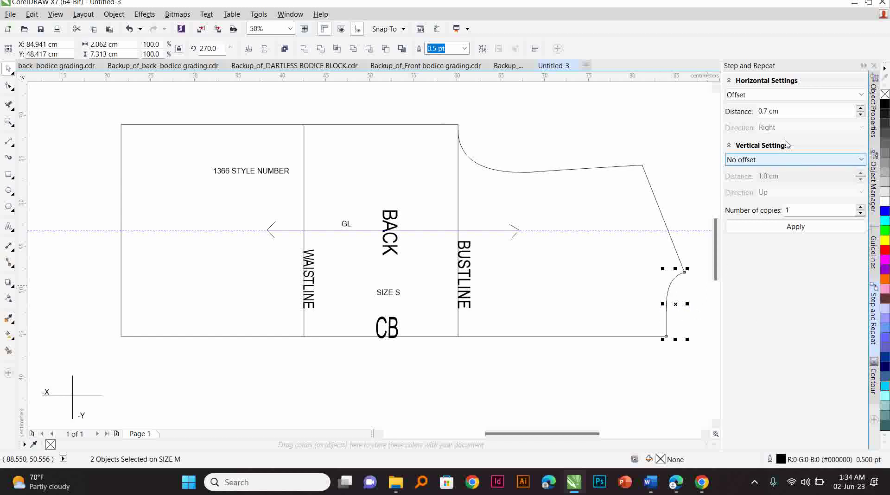
Keep the horizontal mode as Offset for the selected neckline segments and set its distance to 0.3 cm
{"action": "left_click", "coordinate": [862, 96]}
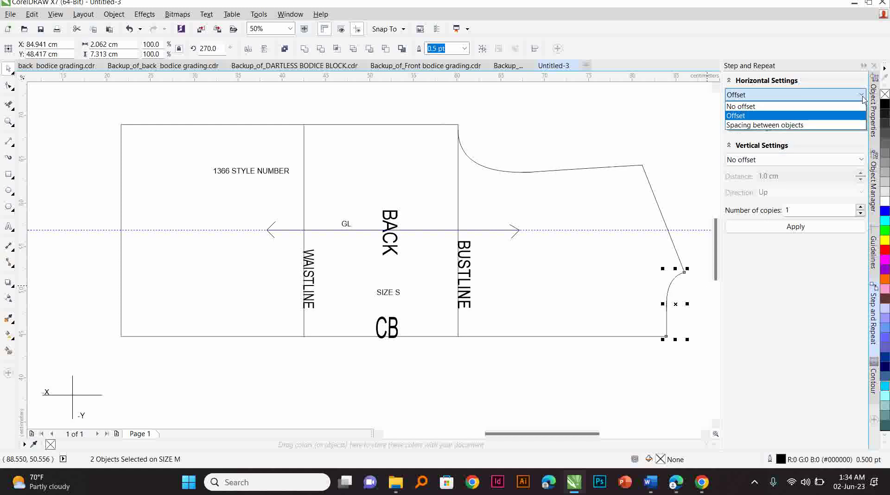
{"action": "left_click", "coordinate": [862, 97]}
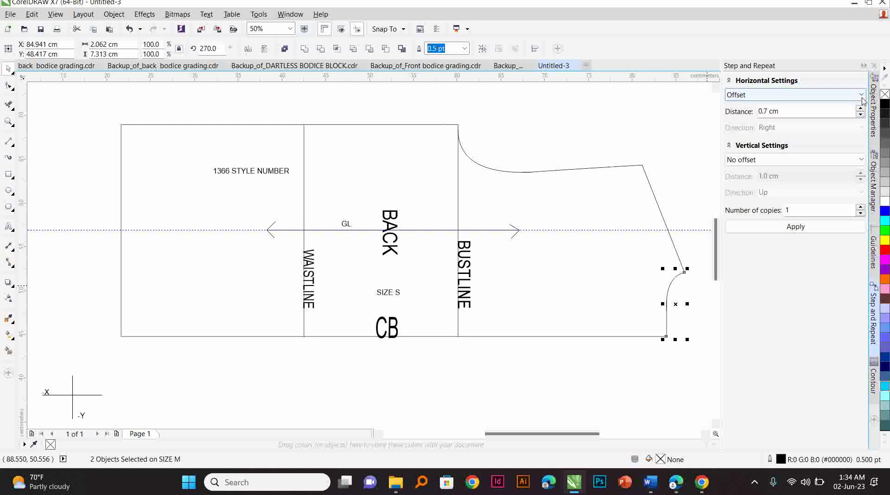
{"action": "left_click", "coordinate": [861, 95]}
{"action": "left_click", "coordinate": [862, 97]}
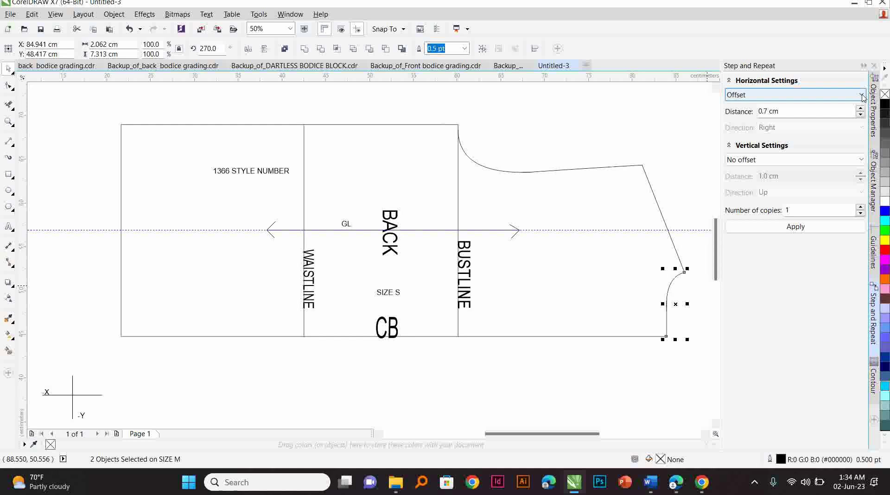
{"action": "left_click", "coordinate": [768, 111]}
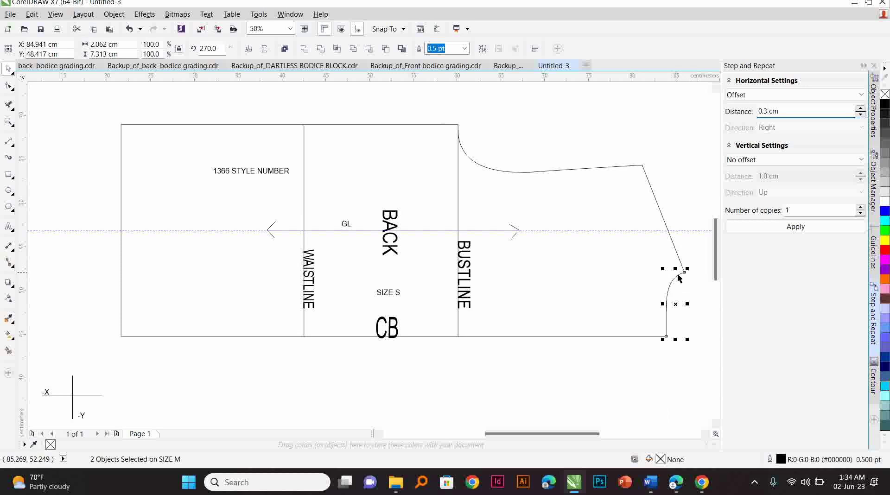
Switch the vertical setting for the neckline segments to Offset with a distance of 0.25 cm
{"action": "left_click", "coordinate": [859, 159]}
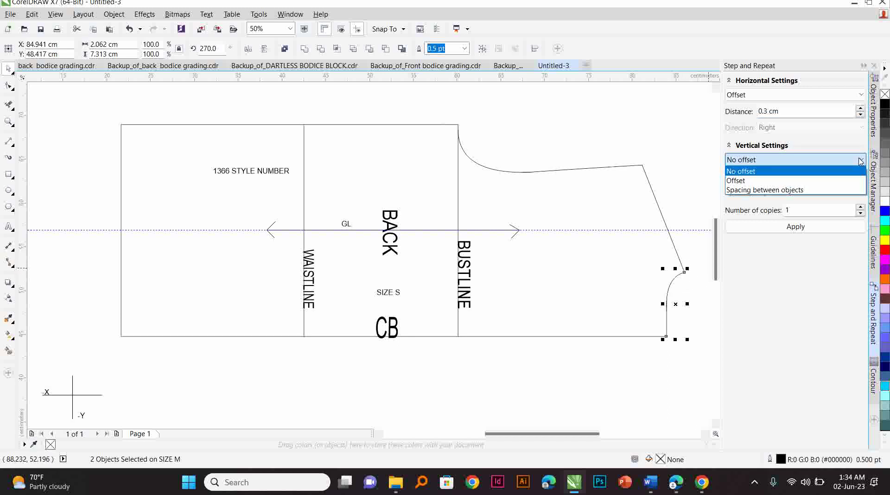
{"action": "left_click", "coordinate": [806, 181]}
{"action": "left_click", "coordinate": [765, 177]}
{"action": "key", "text": "BackSpace"}
{"action": "key", "text": "BackSpace"}
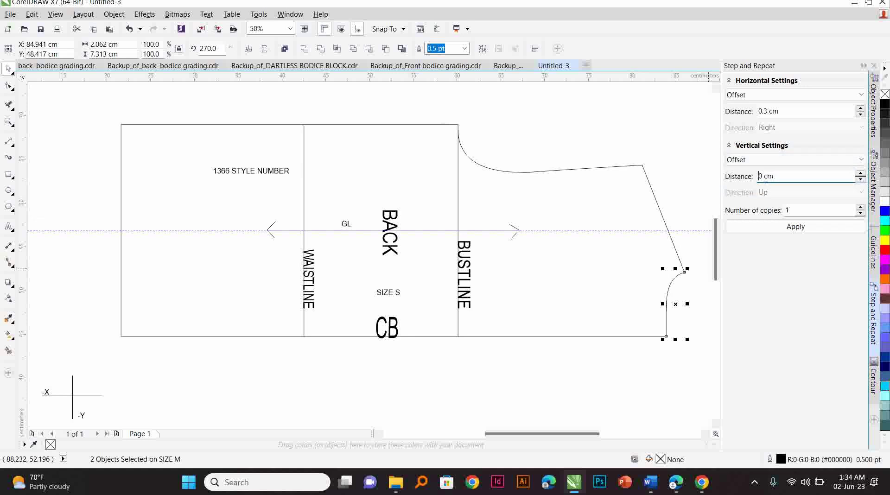
{"action": "type", "text": "25"}
Set the horizontal distance to 0.4 cm, create one offset copy of the neckline segments and clear the selection
{"action": "left_click", "coordinate": [769, 111]}
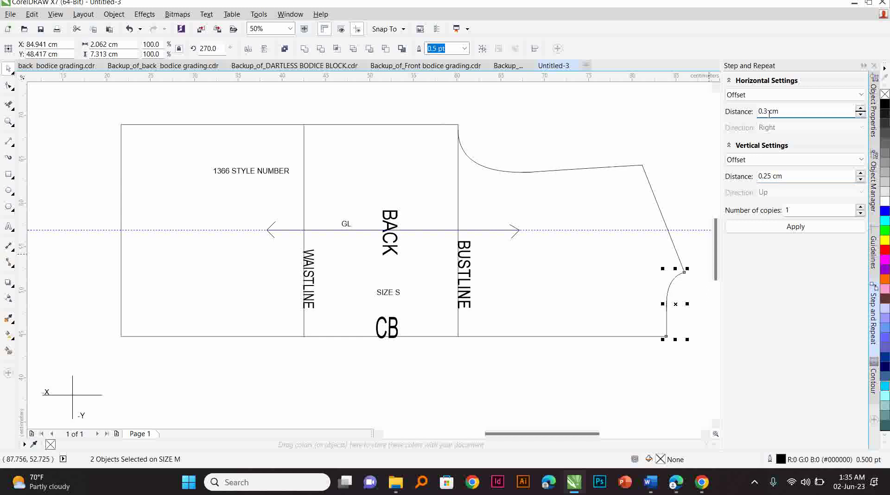
{"action": "type", "text": "4"}
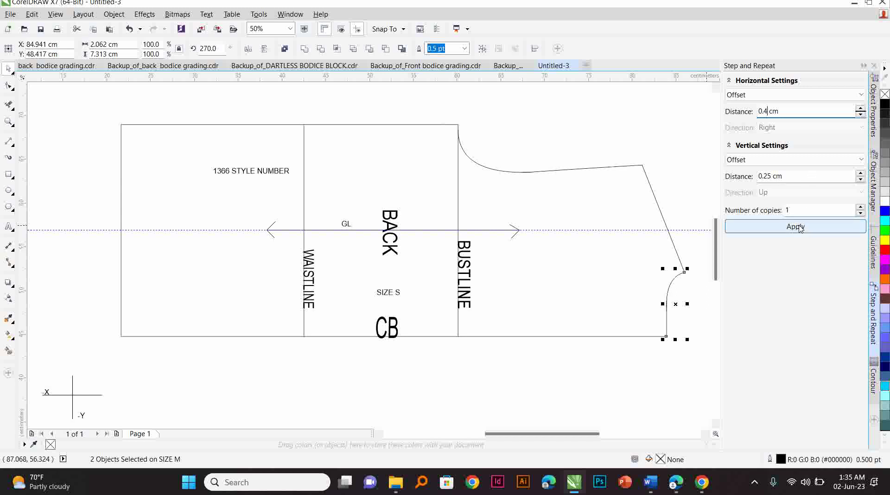
{"action": "left_click", "coordinate": [809, 228]}
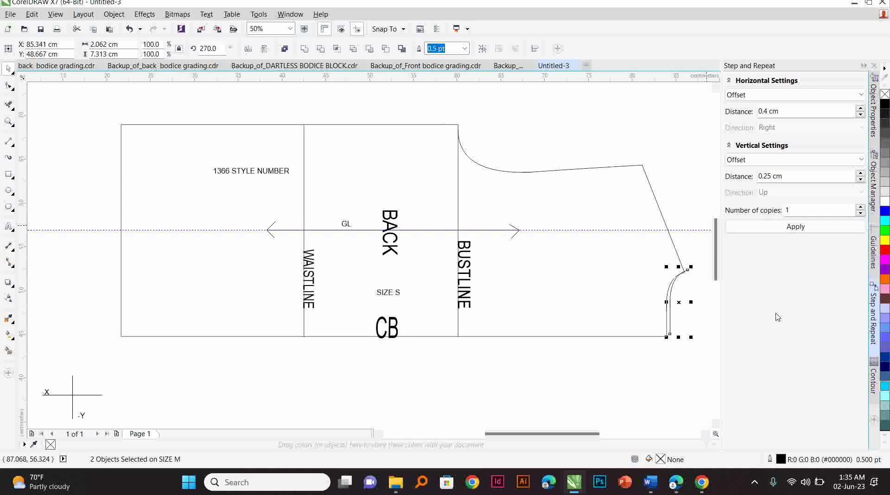
{"action": "left_click", "coordinate": [646, 356]}
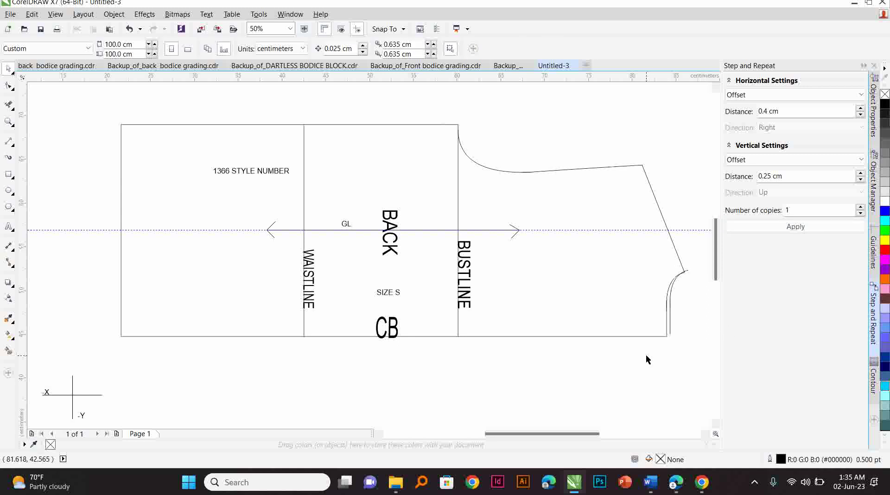
Select the shoulder line, then consult the High-street fashion body measurement chart in the browser PDF and return to the Untitled-3 drawing in CorelDRAW
{"action": "left_click", "coordinate": [682, 263]}
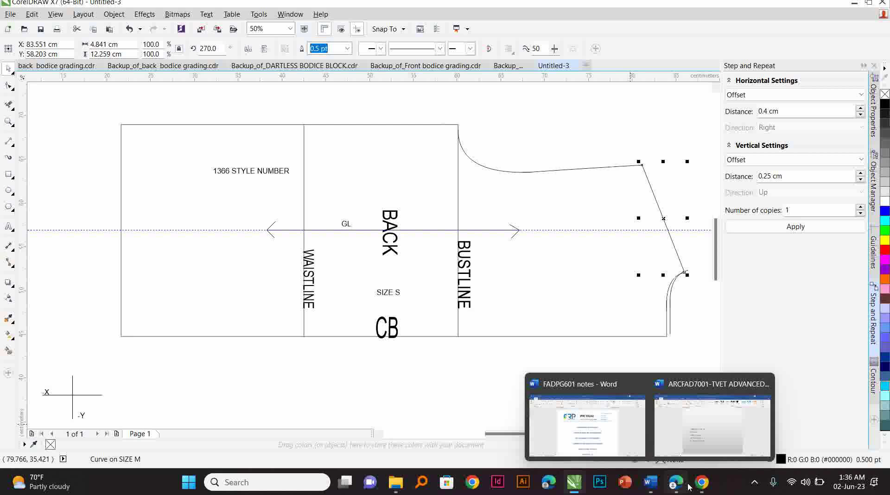
{"action": "mouse_move", "coordinate": [705, 489]}
{"action": "mouse_move", "coordinate": [678, 489]}
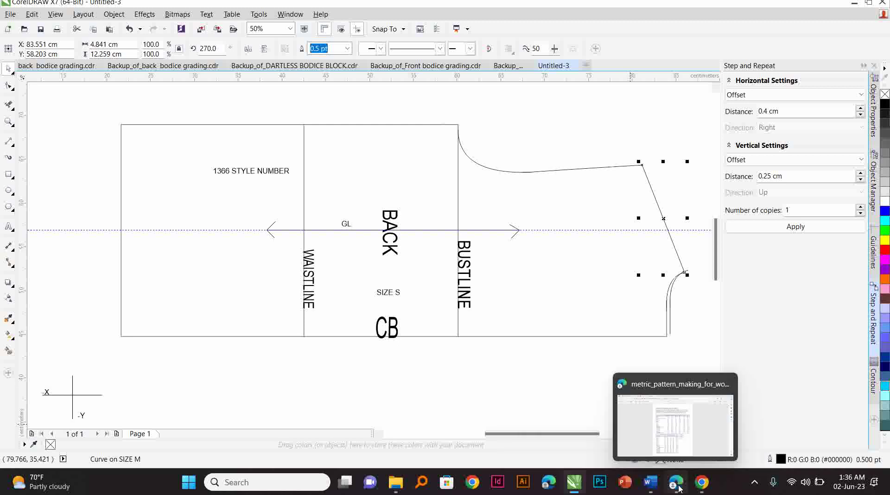
{"action": "left_click", "coordinate": [679, 444]}
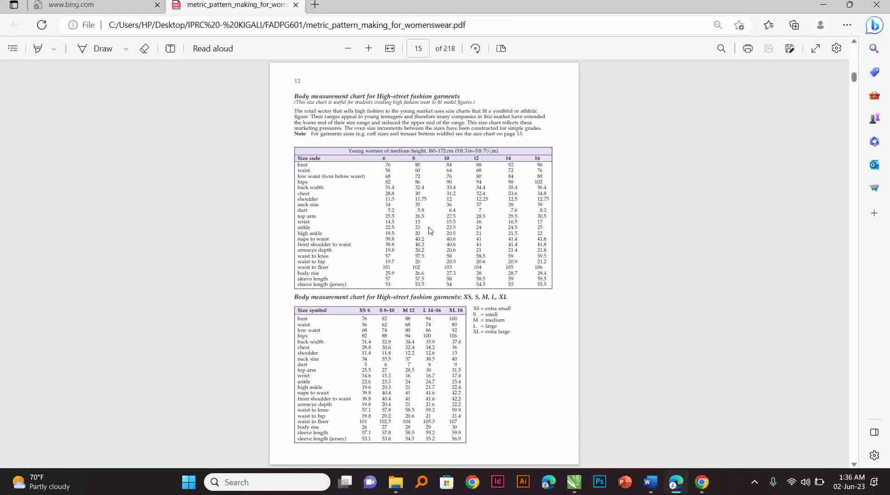
{"action": "left_click", "coordinate": [721, 49]}
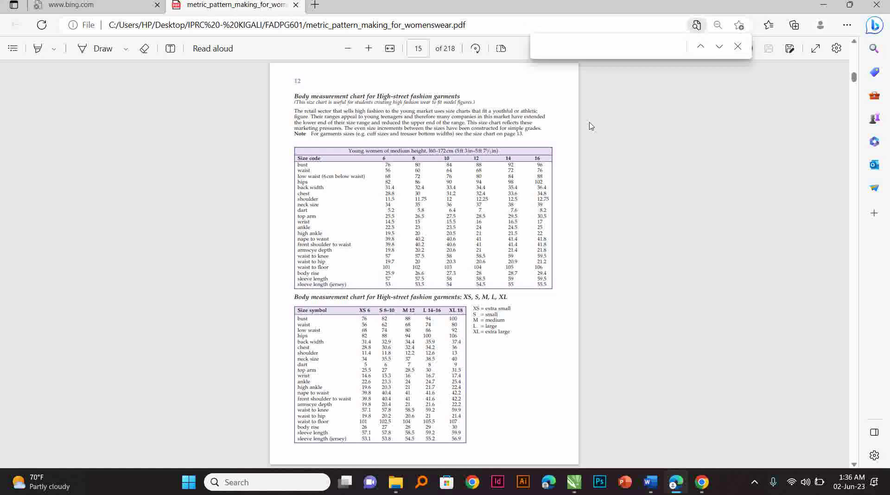
{"action": "left_click", "coordinate": [369, 49]}
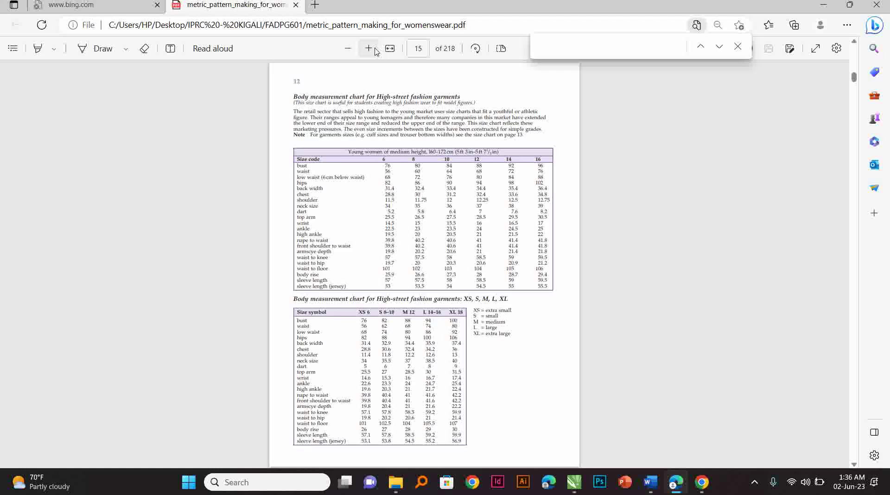
{"action": "left_click", "coordinate": [368, 49]}
{"action": "left_click", "coordinate": [368, 48]}
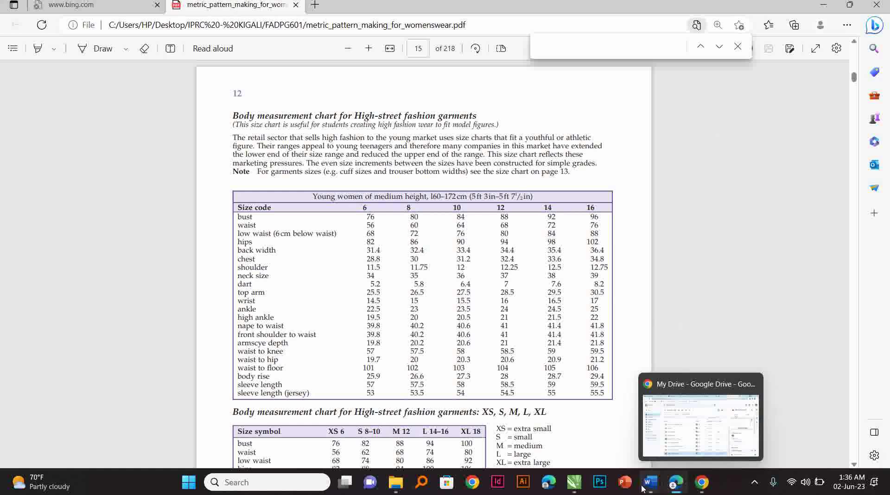
{"action": "mouse_move", "coordinate": [686, 489]}
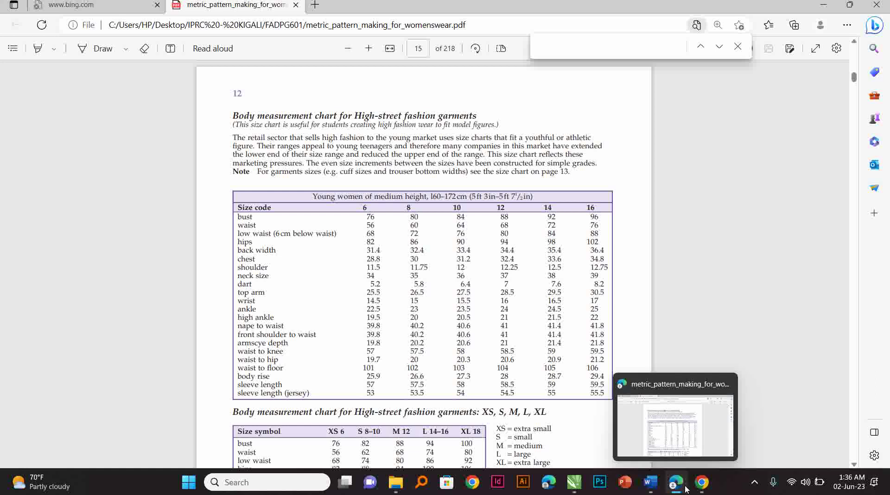
{"action": "mouse_move", "coordinate": [577, 484]}
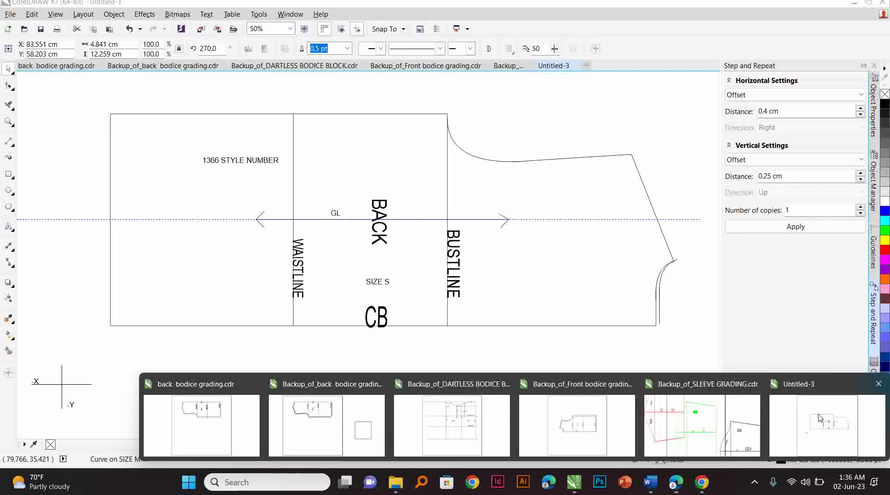
{"action": "left_click", "coordinate": [820, 417]}
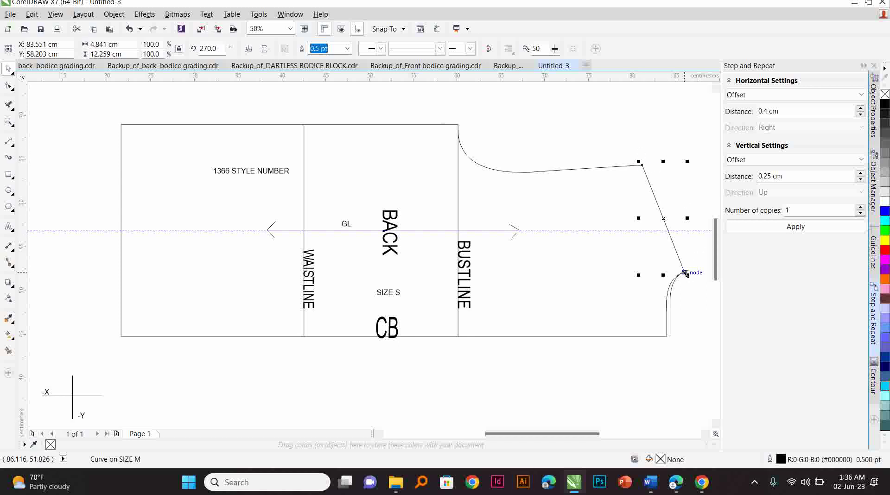
Create one copy of the shoulder line offset 0.4 cm horizontally and 0.5 cm vertically
{"action": "left_click", "coordinate": [8, 121]}
{"action": "left_click_drag", "start_coordinate": [681, 238], "coordinate": [622, 301]}
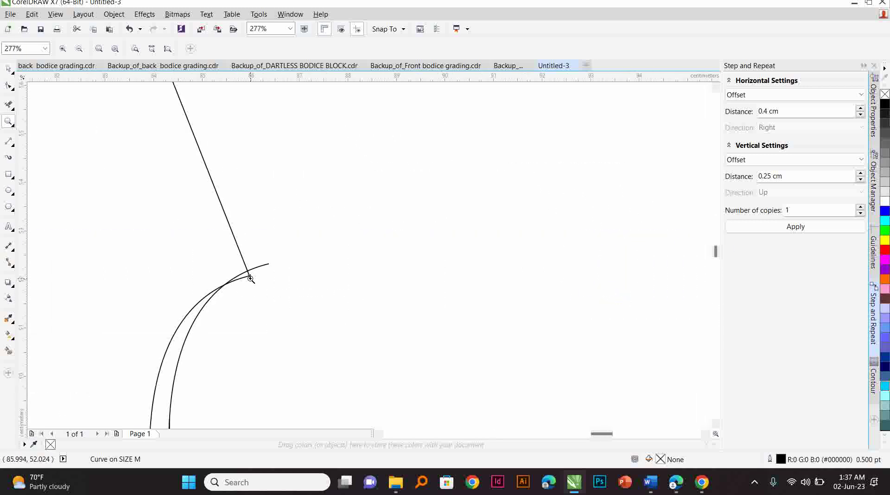
{"action": "left_click_drag", "start_coordinate": [247, 241], "coordinate": [335, 345]}
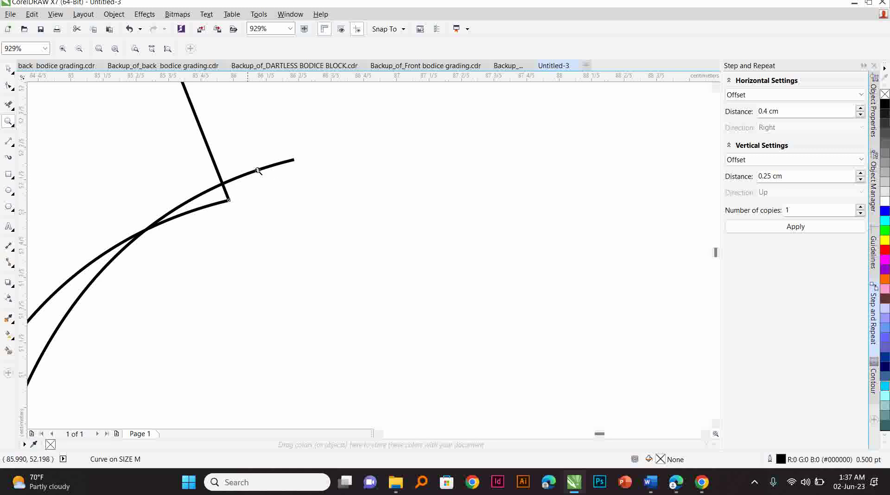
{"action": "left_click", "coordinate": [289, 28]}
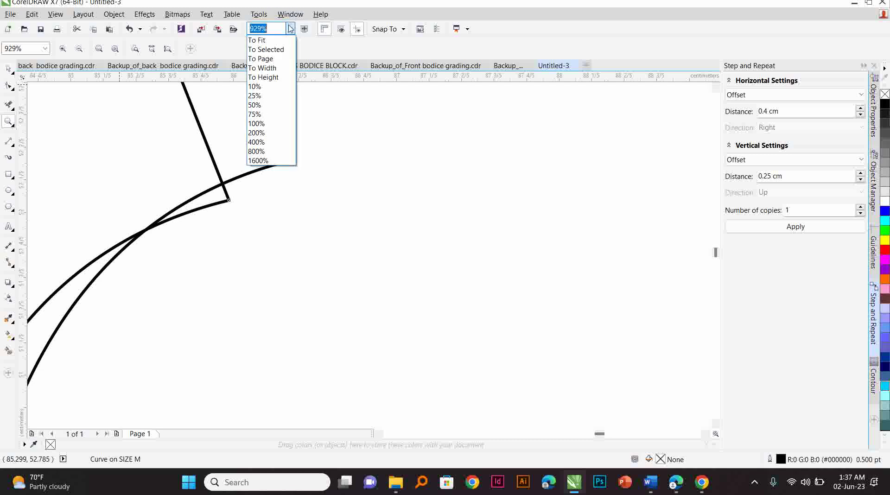
{"action": "left_click", "coordinate": [272, 107]}
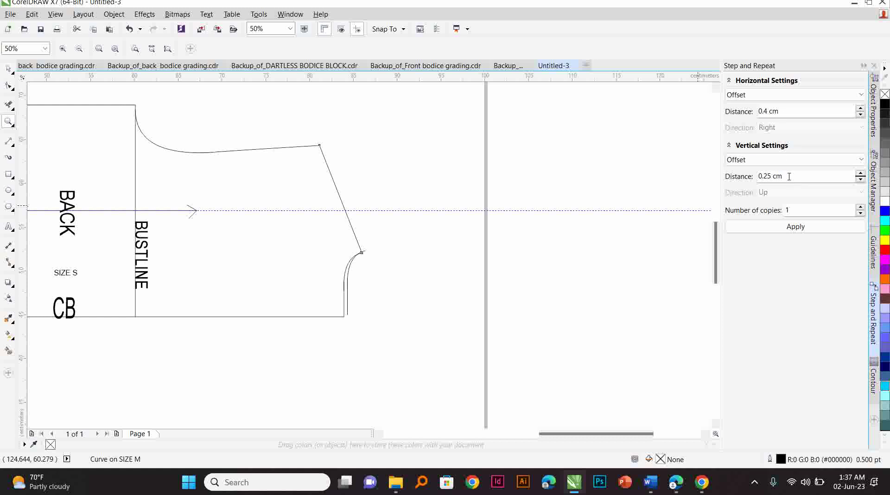
{"action": "left_click", "coordinate": [769, 176]}
{"action": "key", "text": "BackSpace"}
{"action": "left_click", "coordinate": [801, 228]}
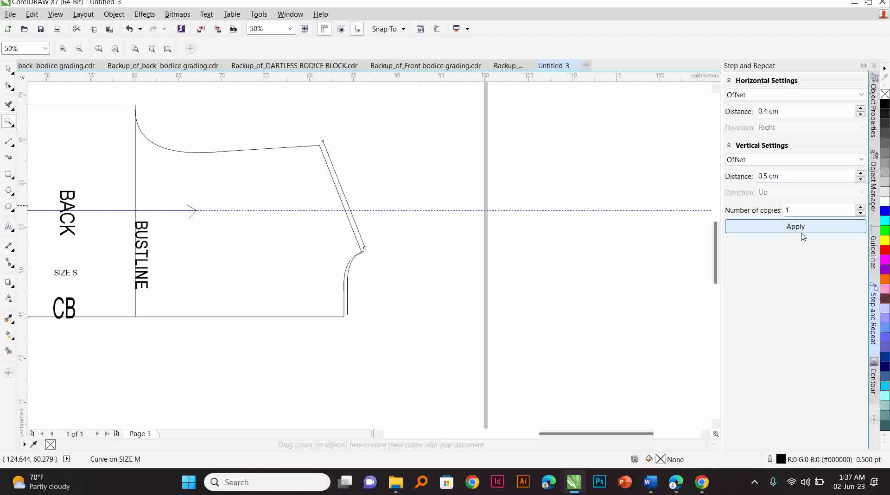
{"action": "left_click", "coordinate": [415, 311]}
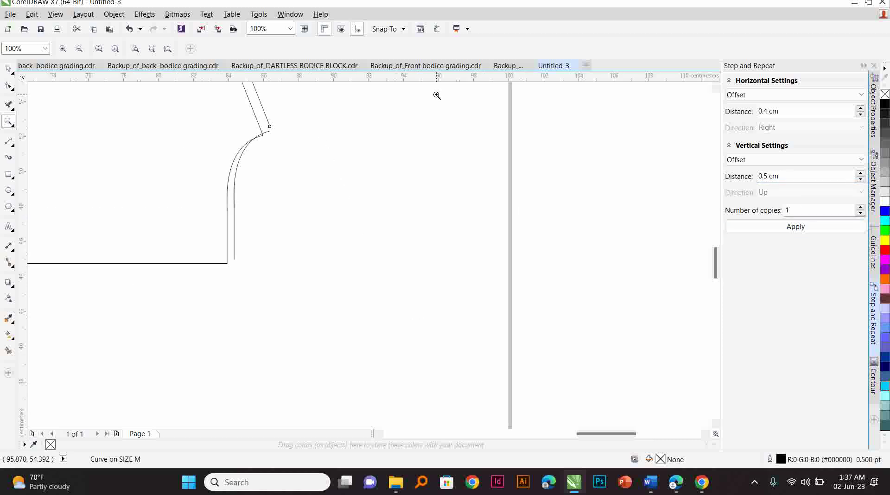
{"action": "left_click", "coordinate": [290, 29]}
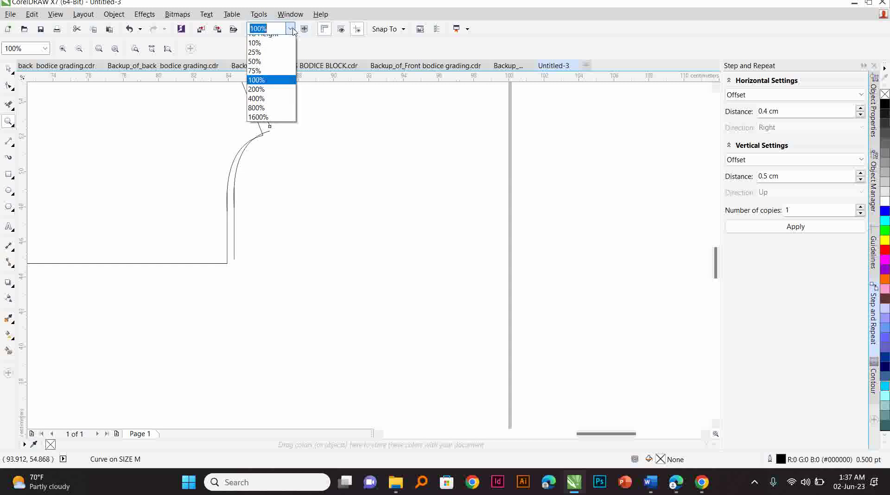
{"action": "left_click", "coordinate": [267, 105]}
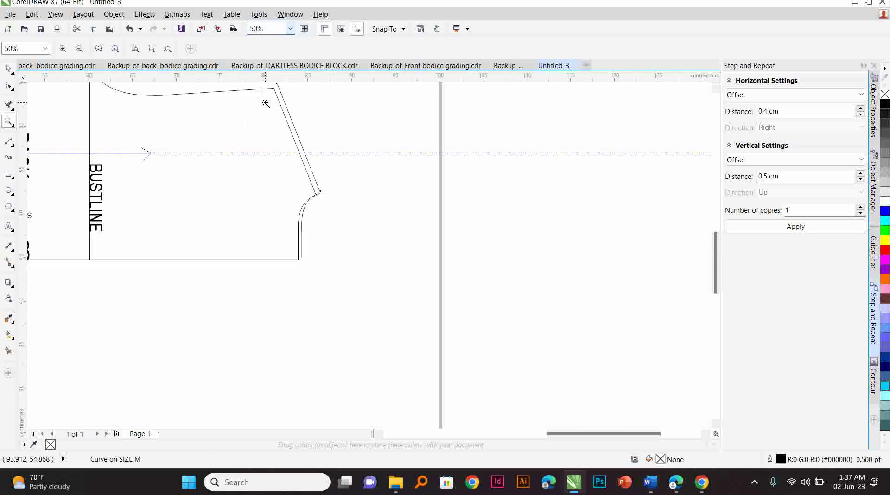
Create one copy of the armhole curve with no horizontal offset and a vertical offset of 0.5 cm
{"action": "left_click", "coordinate": [716, 89]}
{"action": "left_click", "coordinate": [716, 88]}
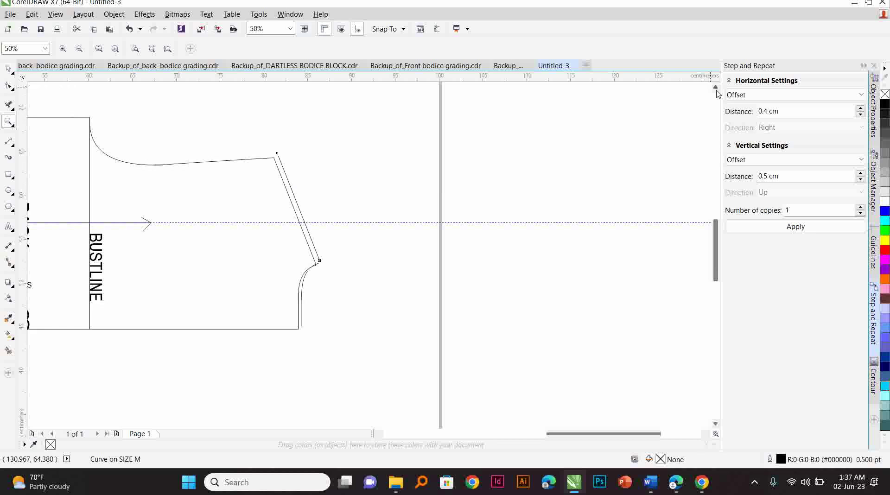
{"action": "left_click", "coordinate": [378, 434]}
{"action": "left_click", "coordinate": [378, 434]}
{"action": "left_click", "coordinate": [379, 433]}
{"action": "left_click", "coordinate": [378, 433]}
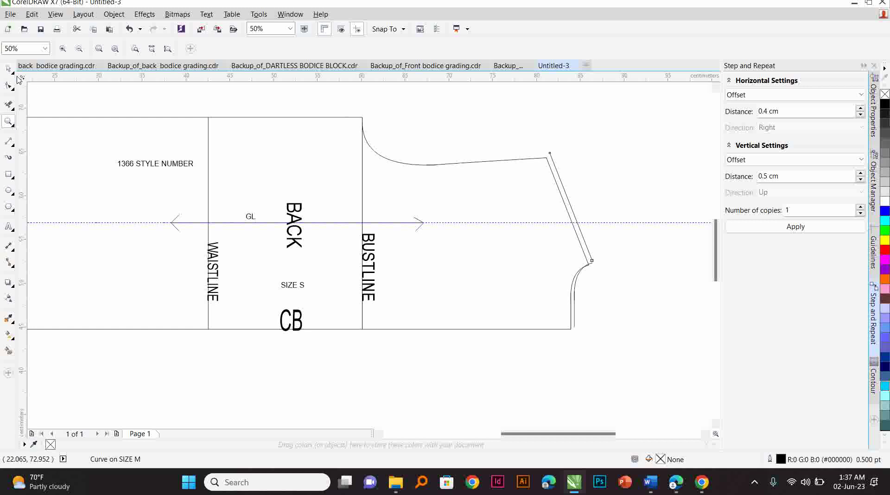
{"action": "left_click", "coordinate": [8, 69]}
{"action": "left_click", "coordinate": [437, 162]}
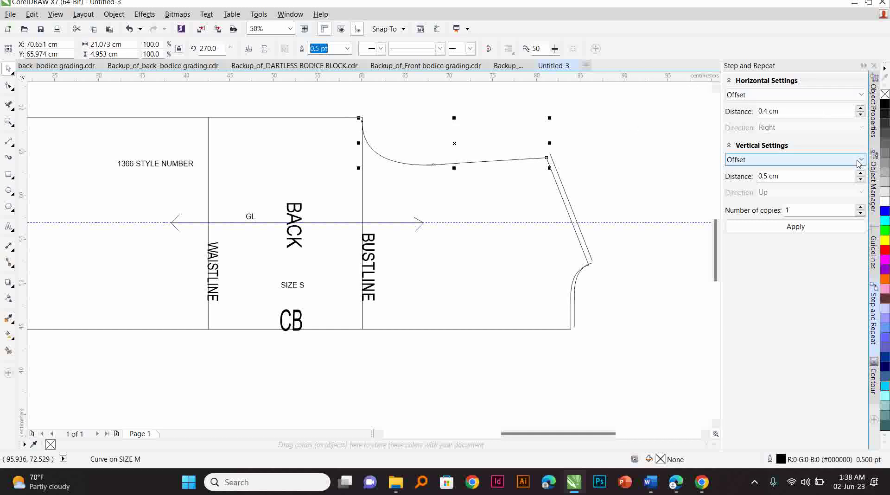
{"action": "left_click", "coordinate": [860, 98]}
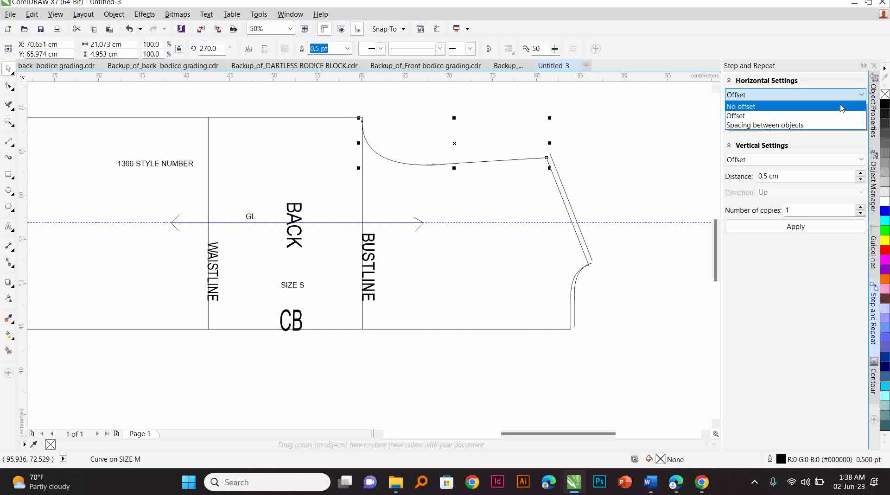
{"action": "left_click", "coordinate": [842, 107]}
{"action": "left_click", "coordinate": [807, 232]}
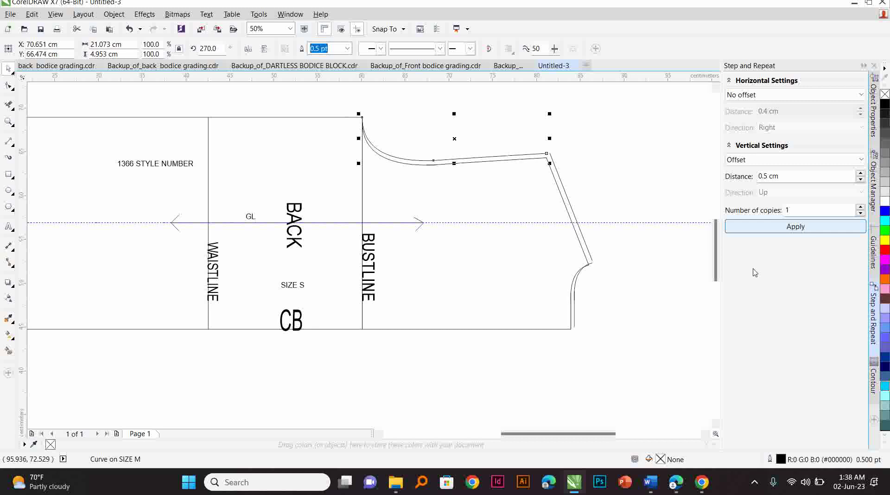
Select the side seam line, then consult the High-street fashion body measurement chart in the browser PDF and return to Untitled-3 in CorelDRAW
{"action": "left_click", "coordinate": [378, 433]}
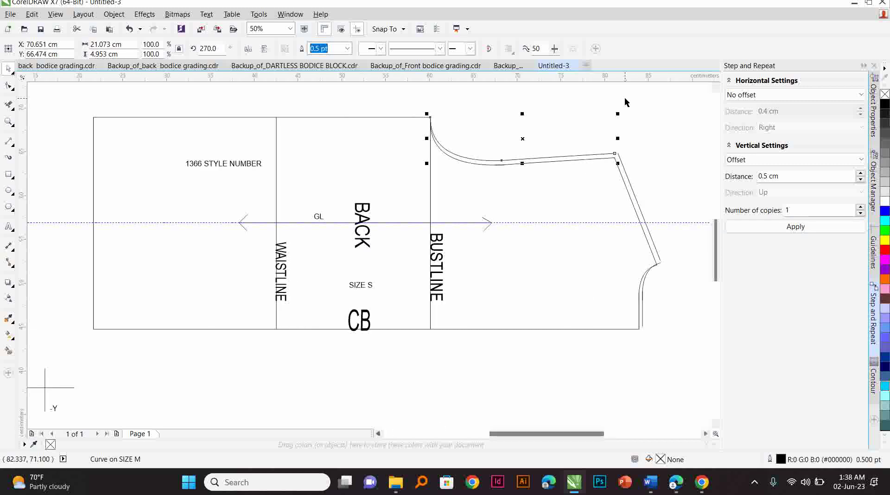
{"action": "left_click", "coordinate": [714, 87]}
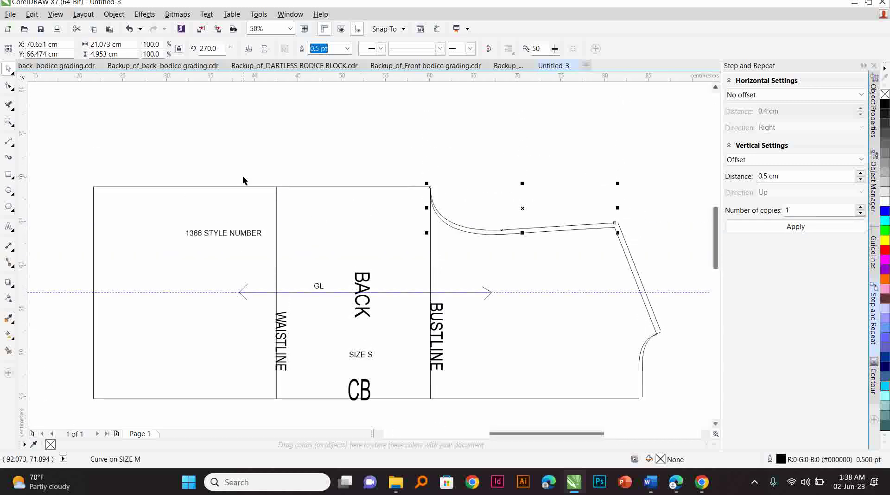
{"action": "left_click", "coordinate": [281, 186]}
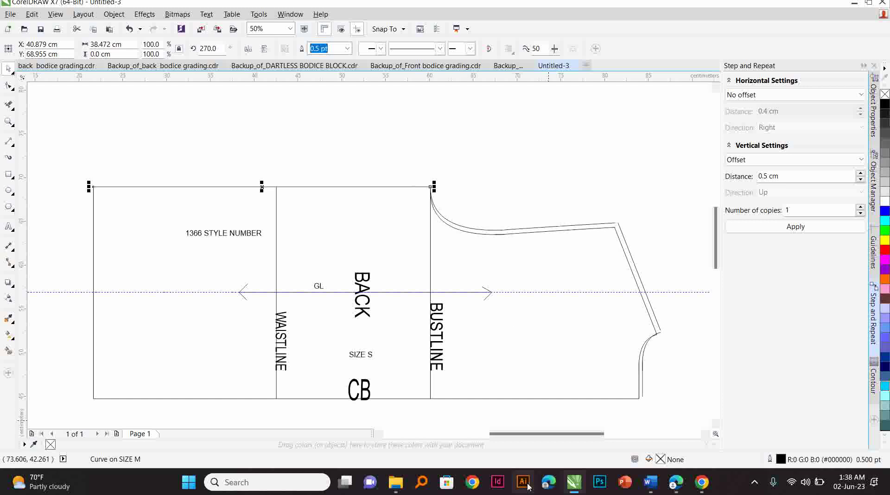
{"action": "mouse_move", "coordinate": [686, 489]}
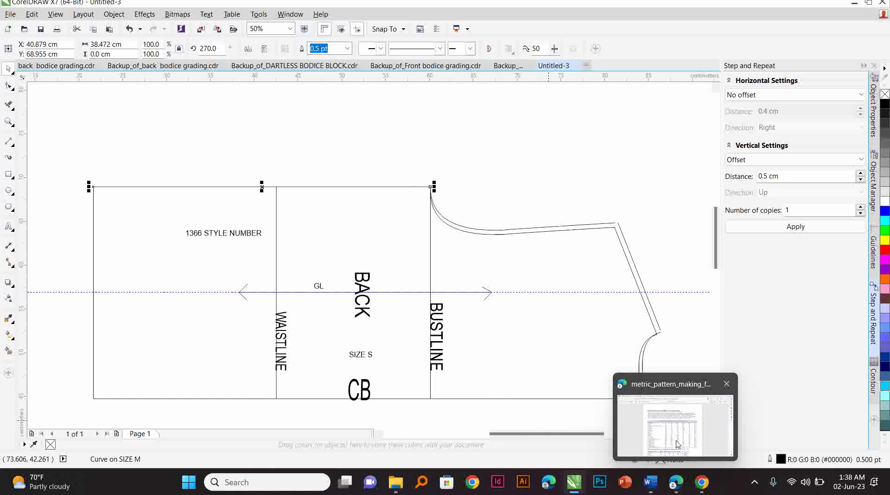
{"action": "left_click", "coordinate": [675, 422]}
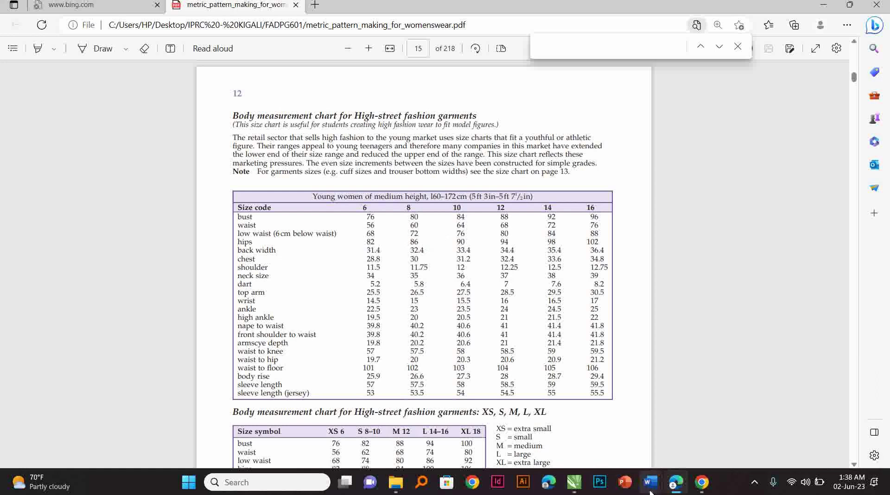
{"action": "mouse_move", "coordinate": [650, 482]}
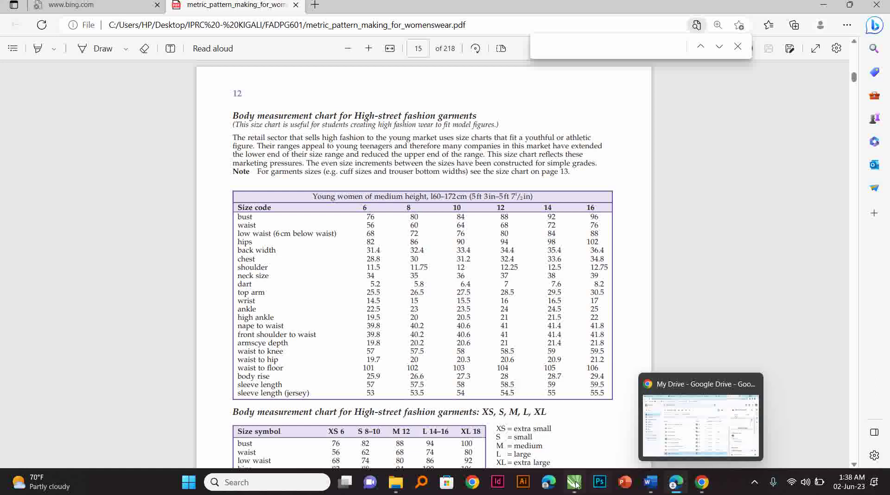
{"action": "mouse_move", "coordinate": [574, 482]}
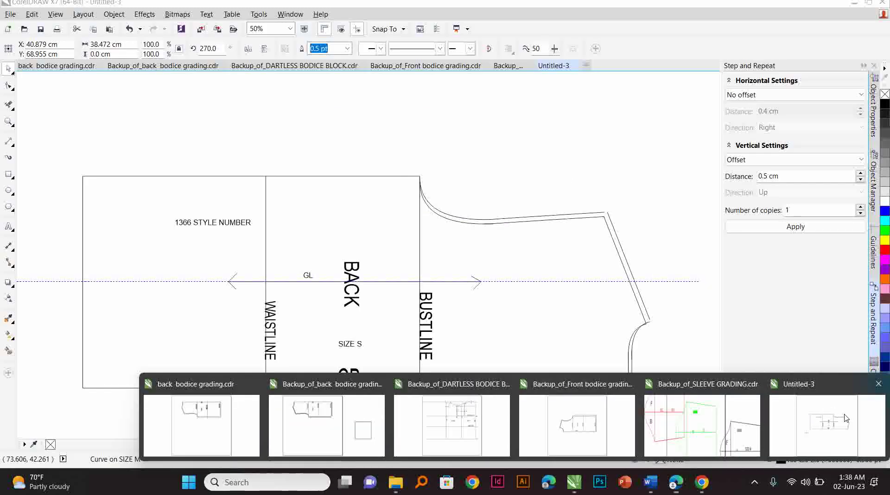
{"action": "left_click", "coordinate": [827, 424]}
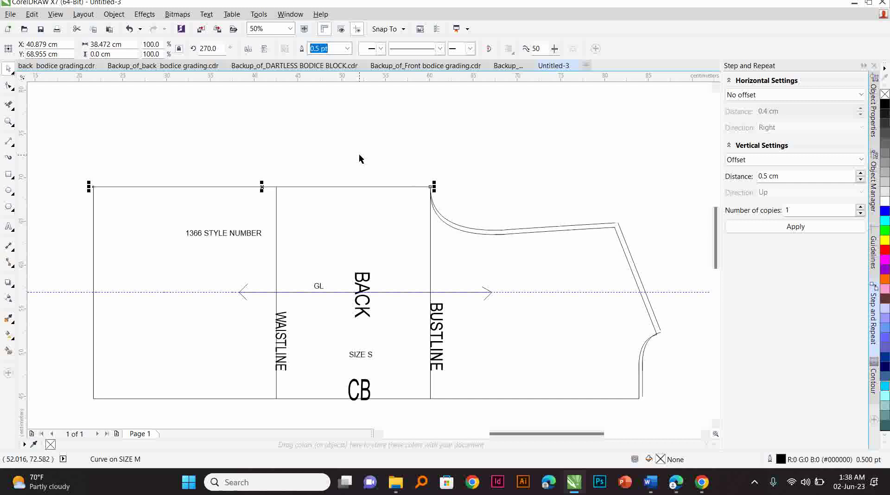
Set the vertical distance to 1.0 cm and create one offset copy of the side seam line
{"action": "left_click", "coordinate": [764, 177]}
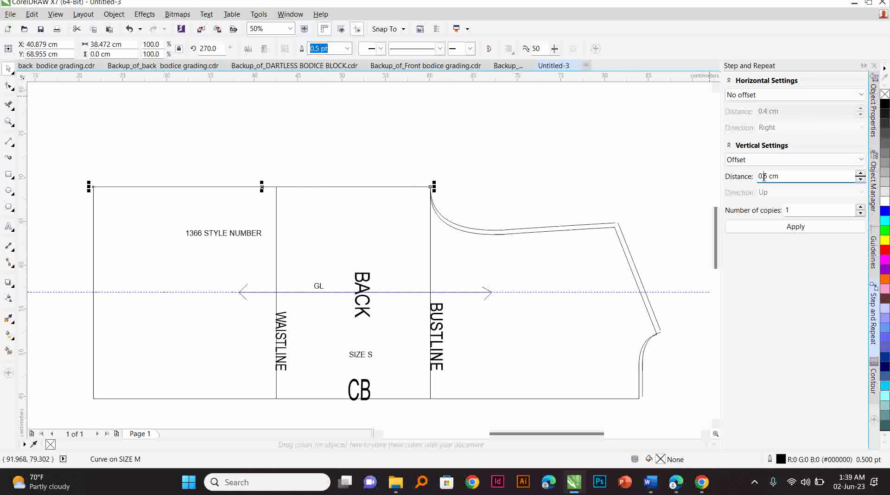
{"action": "key", "text": "BackSpace"}
{"action": "key", "text": "BackSpace"}
{"action": "key", "text": "BackSpace"}
{"action": "left_click", "coordinate": [798, 227]}
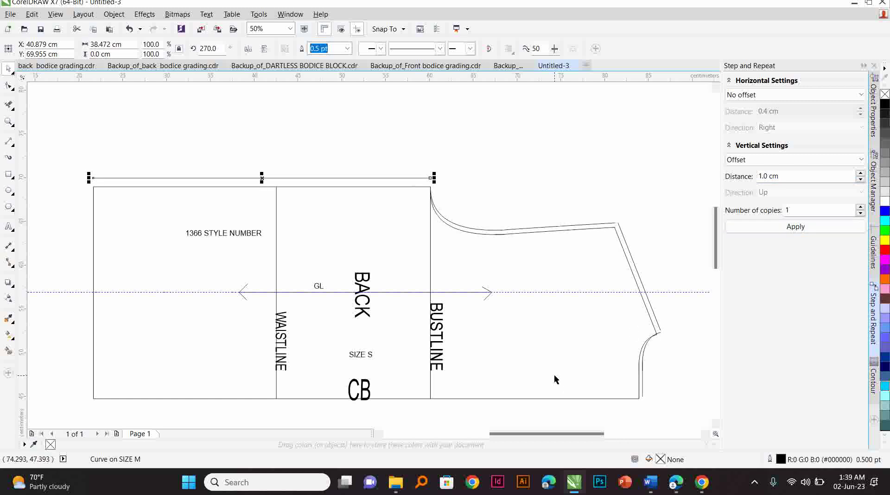
Select the hem line at the waist end of the bodice, check the PDF measurement chart in the browser and return to Untitled-3 in CorelDRAW
{"action": "left_click", "coordinate": [379, 434]}
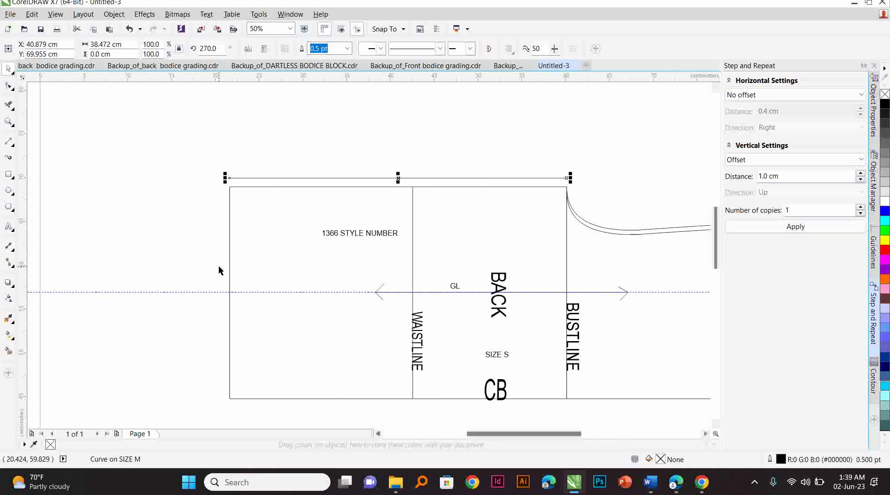
{"action": "left_click", "coordinate": [230, 279]}
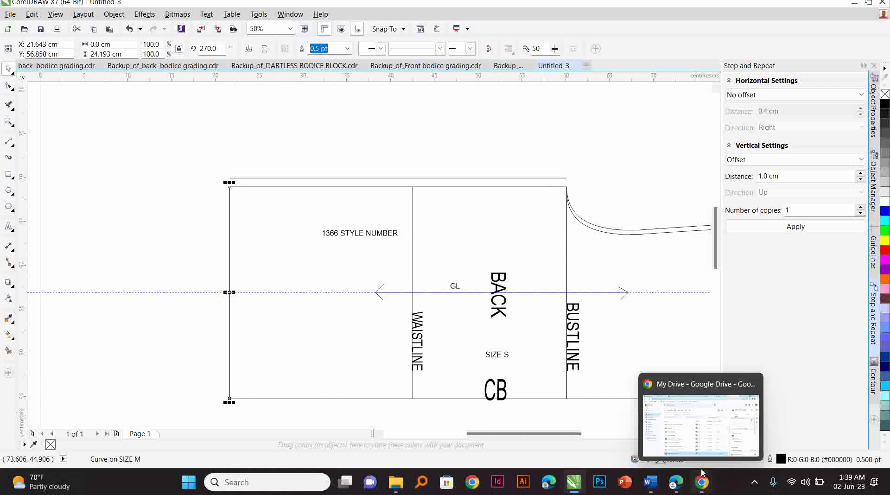
{"action": "mouse_move", "coordinate": [650, 485]}
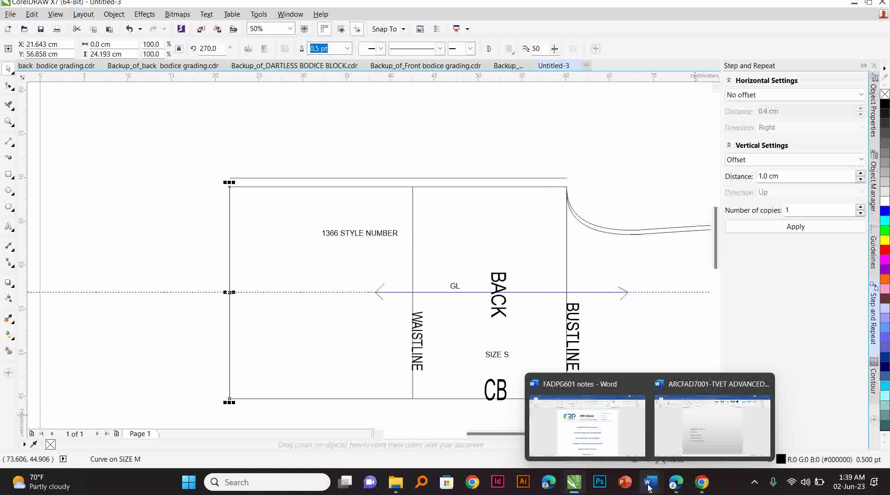
{"action": "left_click", "coordinate": [676, 482]}
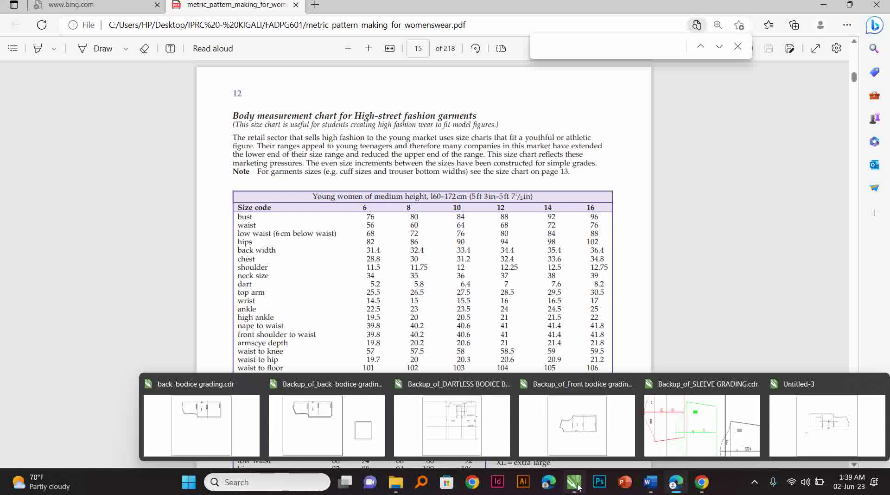
{"action": "mouse_move", "coordinate": [651, 492]}
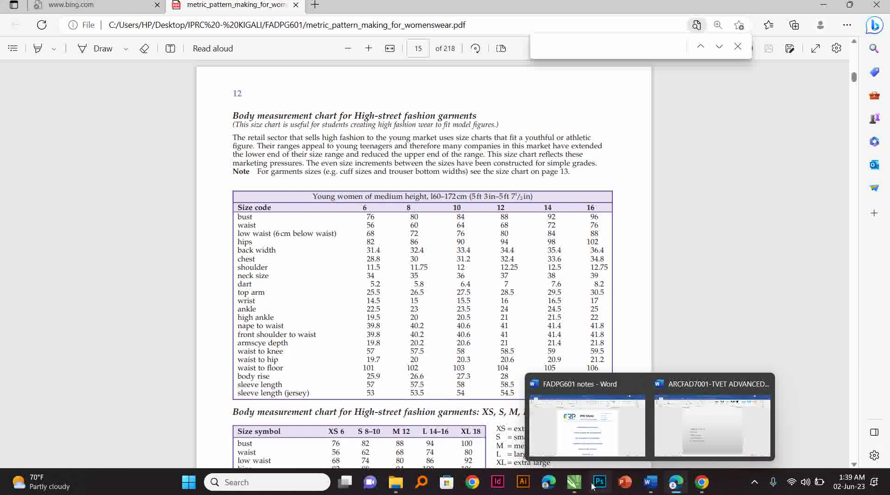
{"action": "mouse_move", "coordinate": [573, 488]}
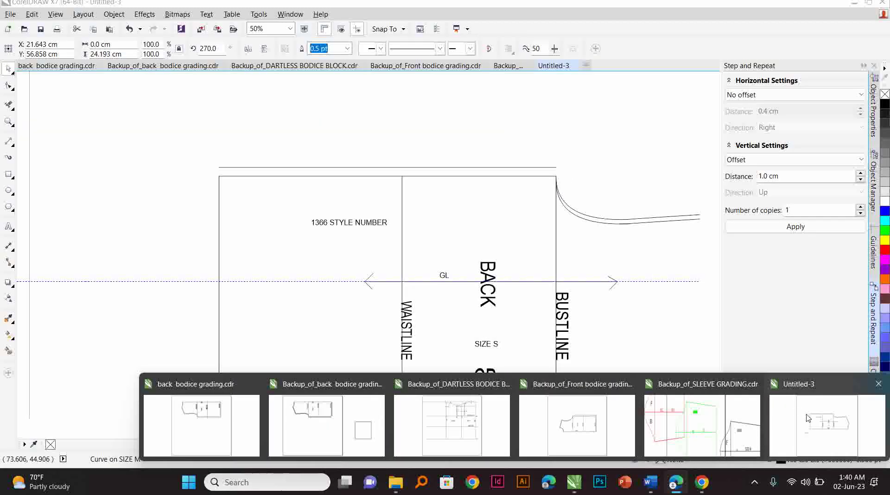
{"action": "left_click", "coordinate": [806, 418]}
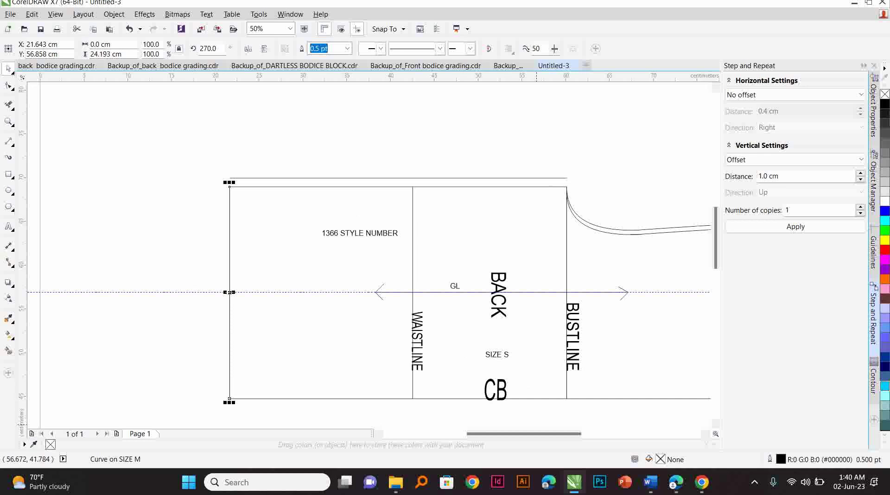
{"action": "left_click", "coordinate": [704, 433]}
{"action": "left_click", "coordinate": [704, 434]}
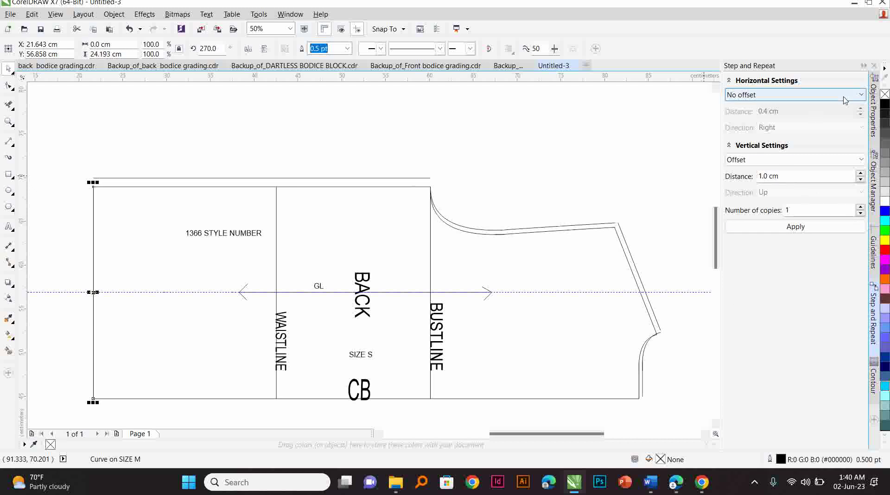
Try the horizontal mode Spacing between objects with the direction set to Left for the hem line copy
{"action": "left_click", "coordinate": [863, 96]}
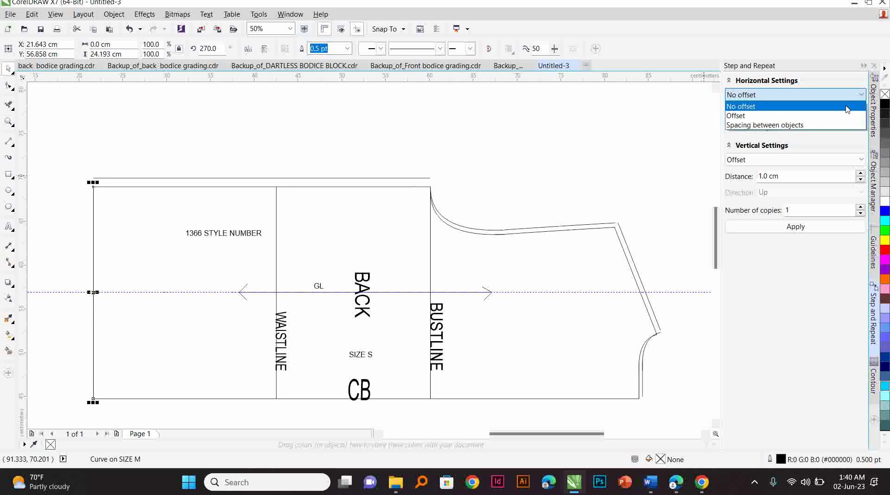
{"action": "left_click", "coordinate": [833, 126]}
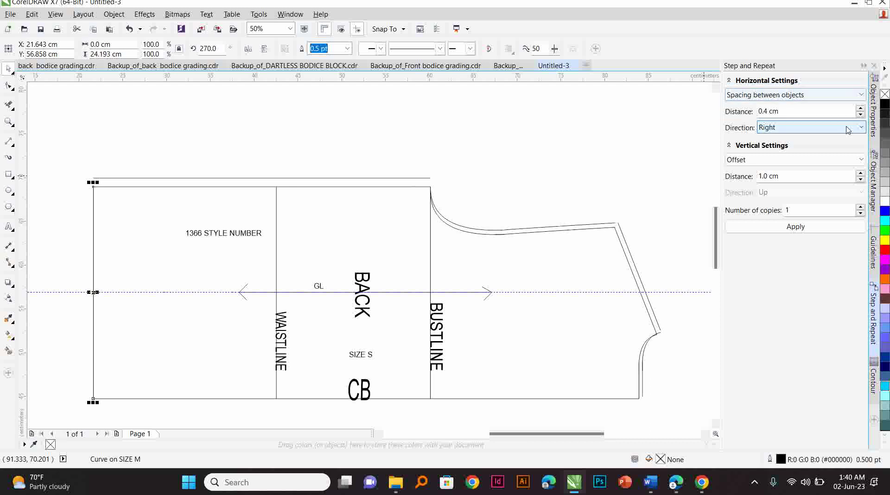
{"action": "left_click", "coordinate": [860, 128]}
{"action": "left_click", "coordinate": [839, 148]}
{"action": "left_click", "coordinate": [862, 129]}
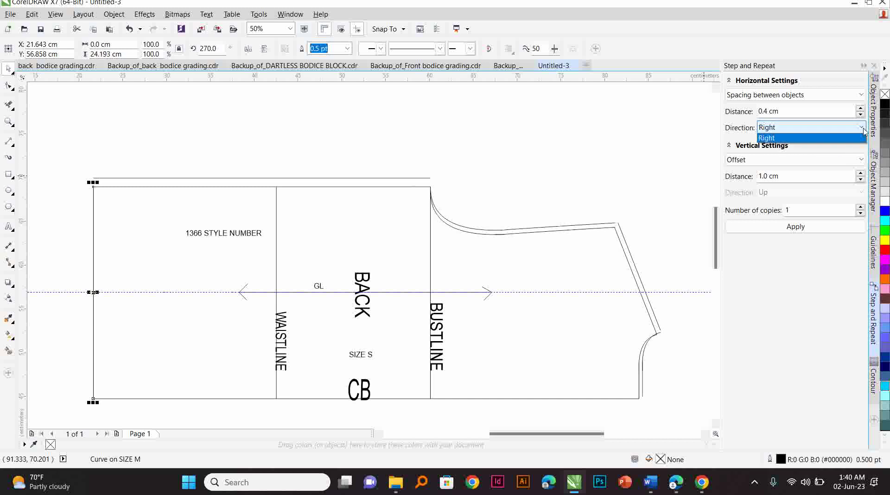
{"action": "left_click", "coordinate": [836, 139]}
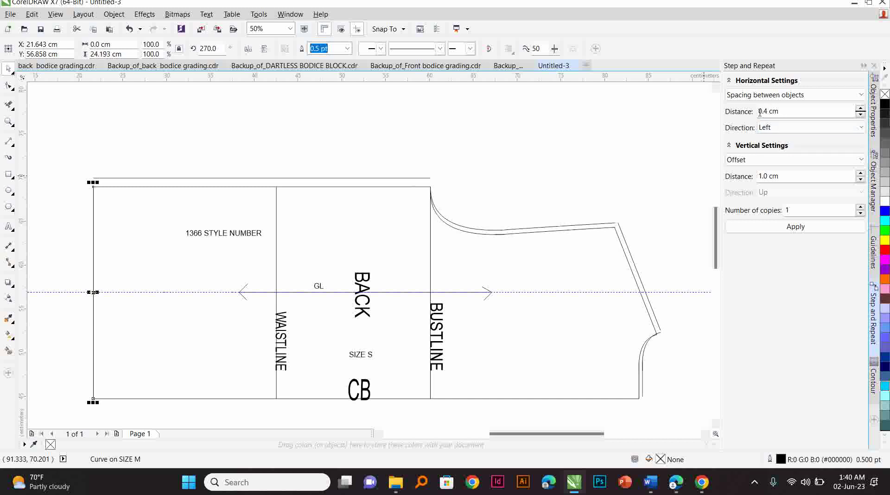
Set the horizontal distance to -0.4 cm and the vertical setting to No offset for the hem line copy
{"action": "left_click", "coordinate": [759, 111]}
{"action": "type", "text": "-"}
{"action": "left_click", "coordinate": [862, 159]}
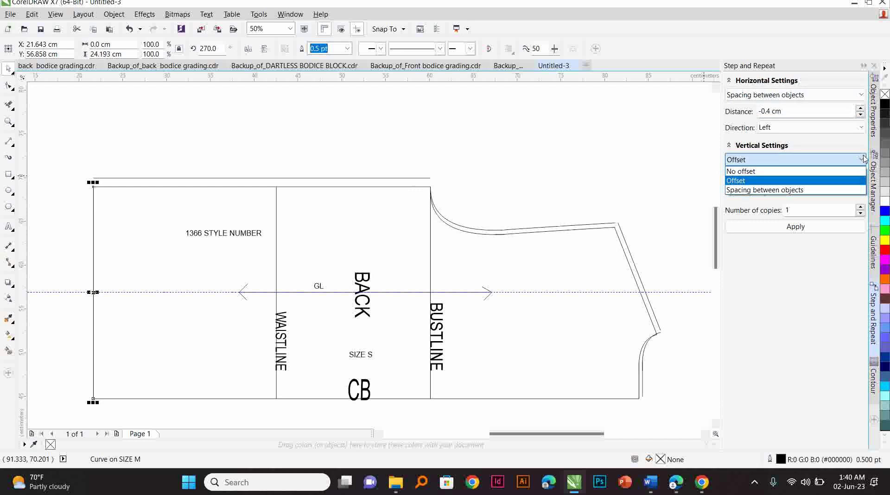
{"action": "left_click", "coordinate": [811, 171]}
Create the spaced hem line copy, undo it, and create one copy using horizontal Offset mode at -0.4 cm instead
{"action": "left_click", "coordinate": [807, 229]}
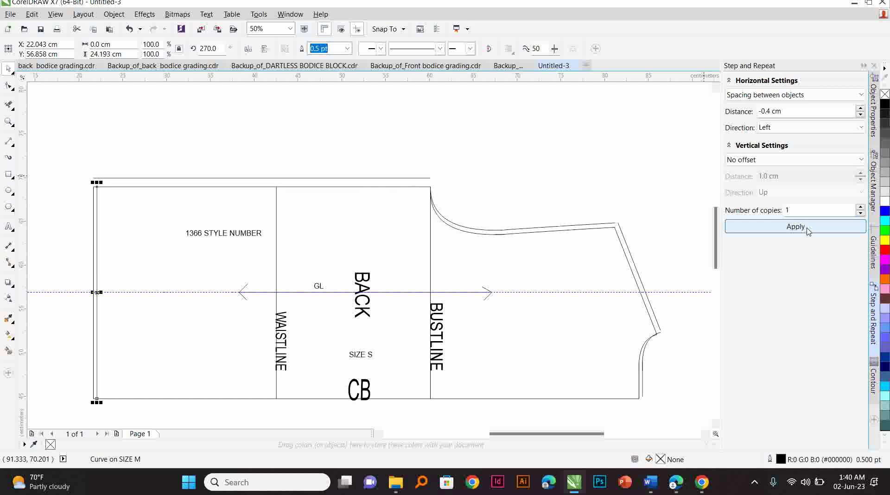
{"action": "left_click", "coordinate": [126, 27]}
{"action": "left_click", "coordinate": [861, 94]}
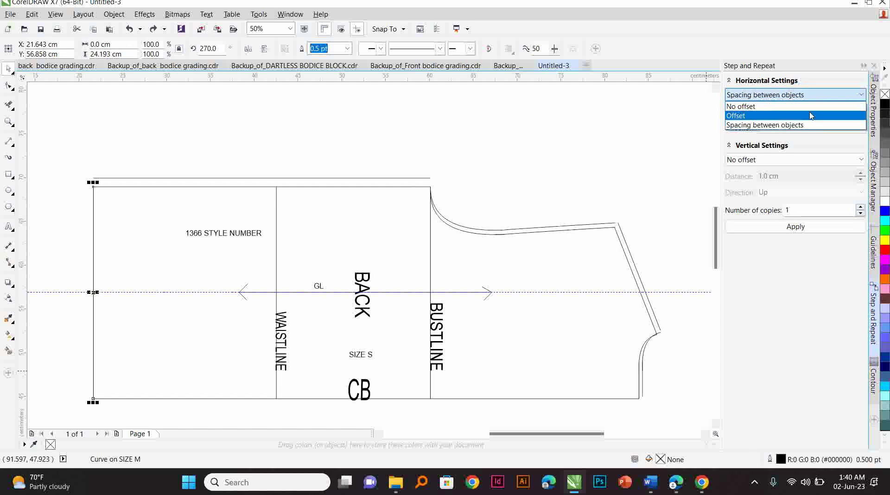
{"action": "left_click", "coordinate": [811, 116]}
{"action": "left_click", "coordinate": [804, 227]}
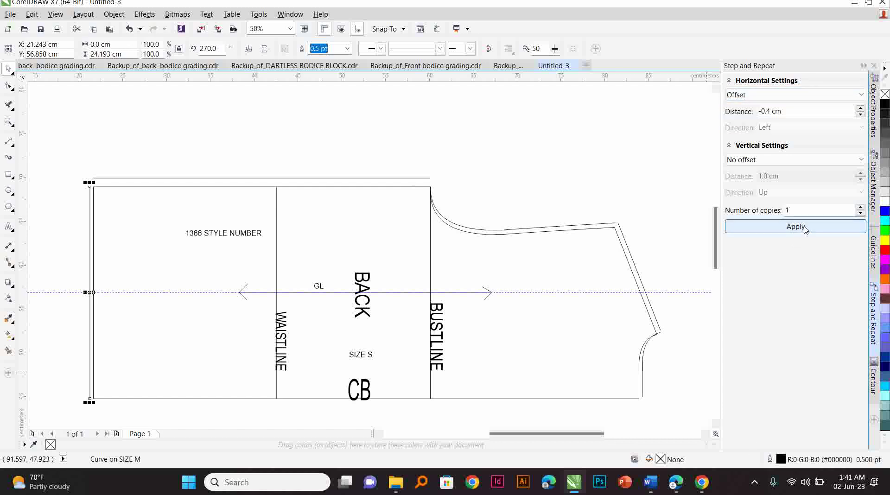
{"action": "left_click", "coordinate": [580, 179]}
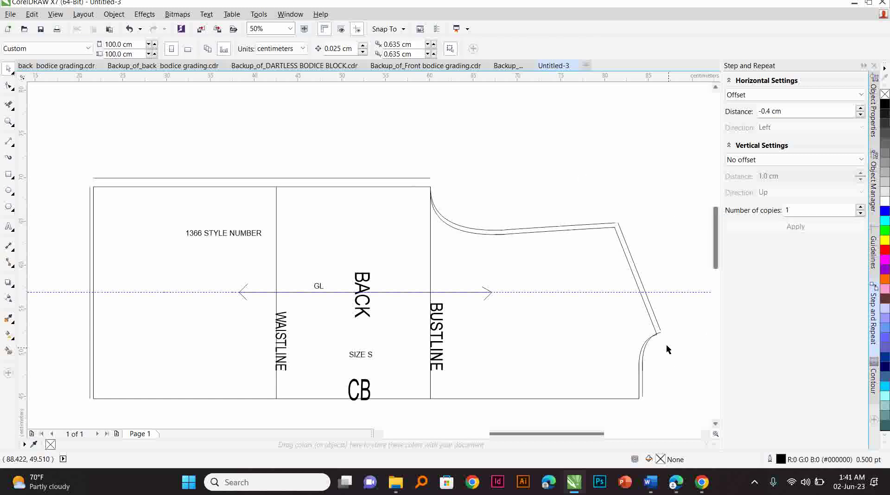
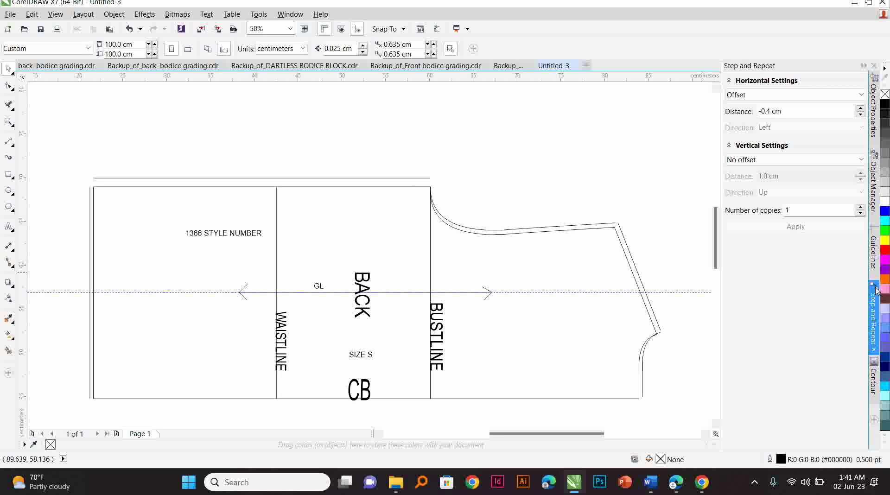
Open the Object Manager, select the two offset neckline segments and try to move them from the SIZE M layer to SIZE L
{"action": "left_click", "coordinate": [869, 181]}
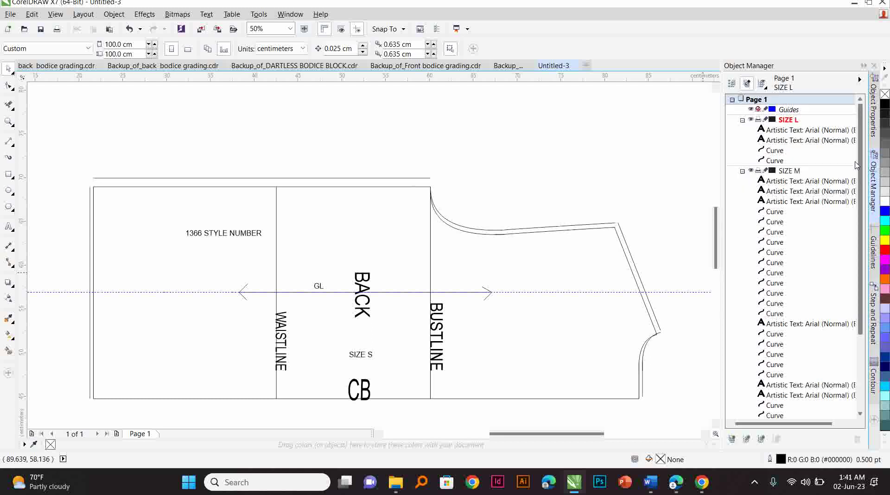
{"action": "left_click", "coordinate": [652, 309]}
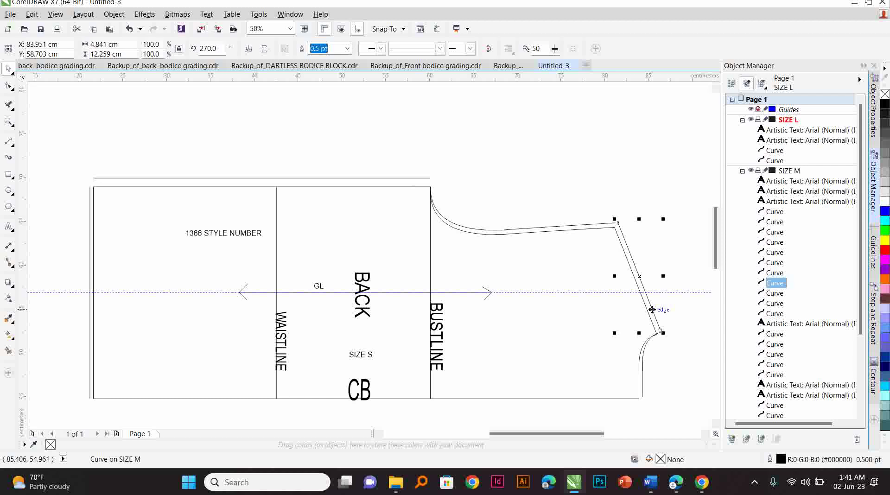
{"action": "left_click", "coordinate": [525, 229]}
{"action": "left_click", "coordinate": [341, 179]}
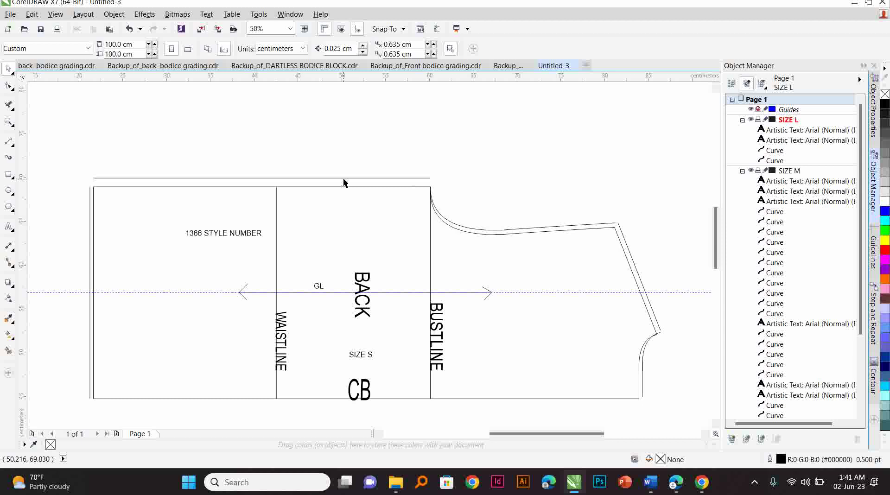
{"action": "left_click", "coordinate": [642, 283]}
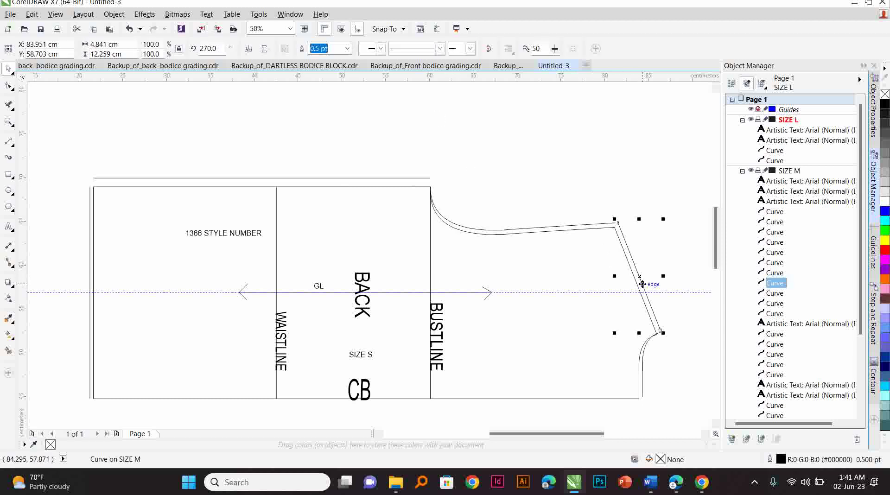
{"action": "left_click", "coordinate": [644, 385]}
{"action": "left_click", "coordinate": [642, 385]}
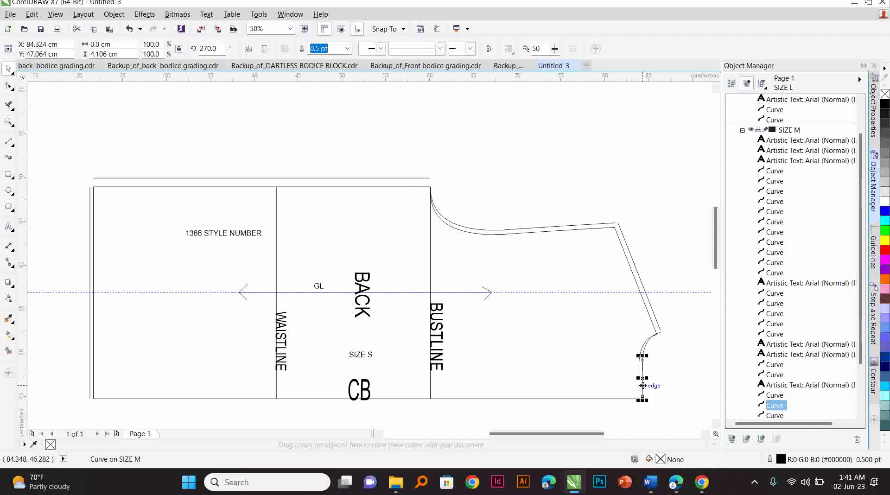
{"action": "left_click", "coordinate": [648, 343], "text": "shift"}
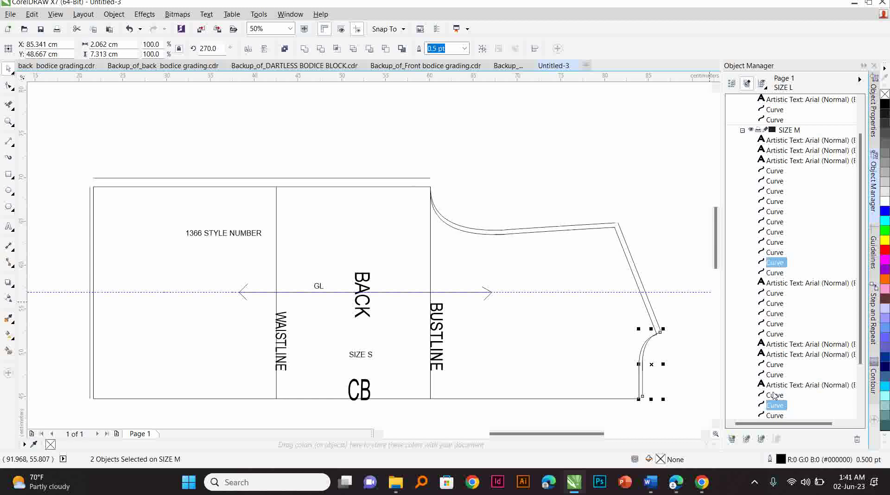
{"action": "left_click_drag", "start_coordinate": [774, 406], "coordinate": [771, 98]}
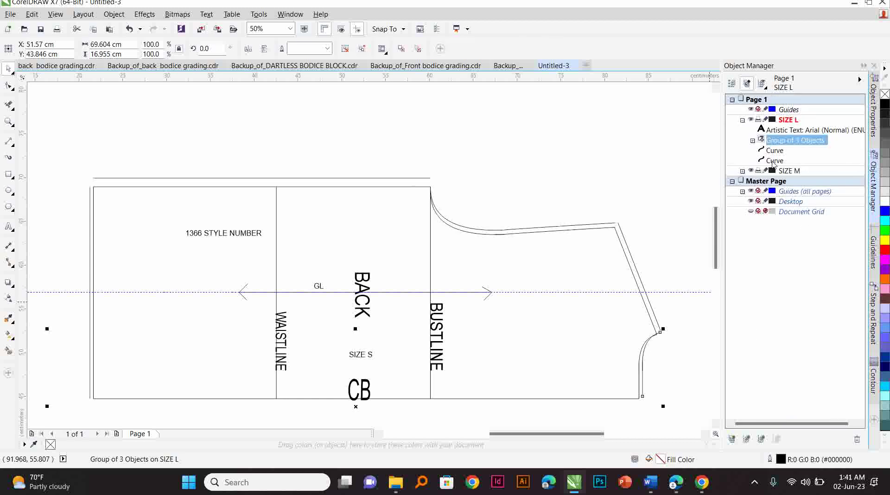
Check which objects are on SIZE L by toggling SIZE M's visibility, expand the SIZE M layer and select the offset neckline group
{"action": "left_click", "coordinate": [750, 171]}
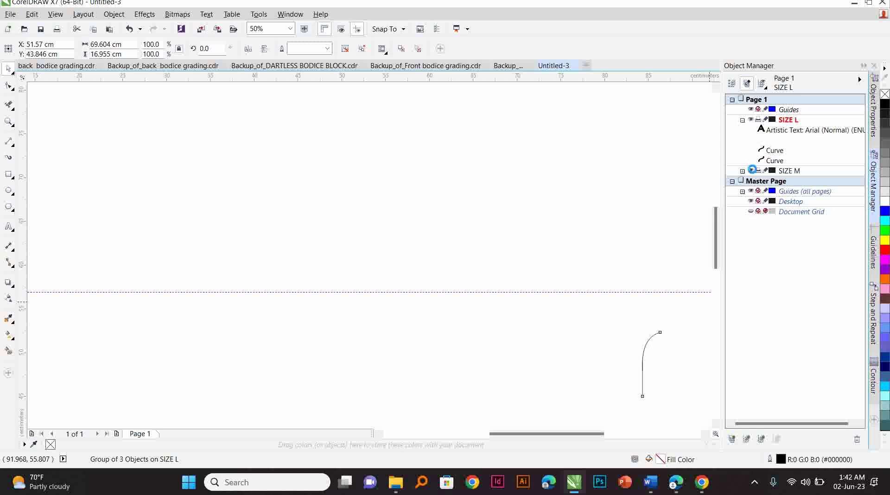
{"action": "left_click", "coordinate": [750, 171]}
{"action": "left_click", "coordinate": [742, 171]}
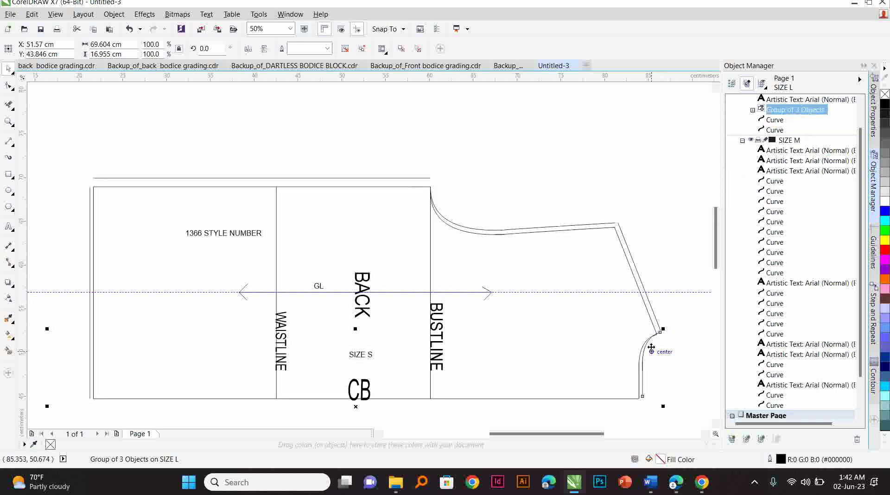
{"action": "left_click", "coordinate": [641, 375]}
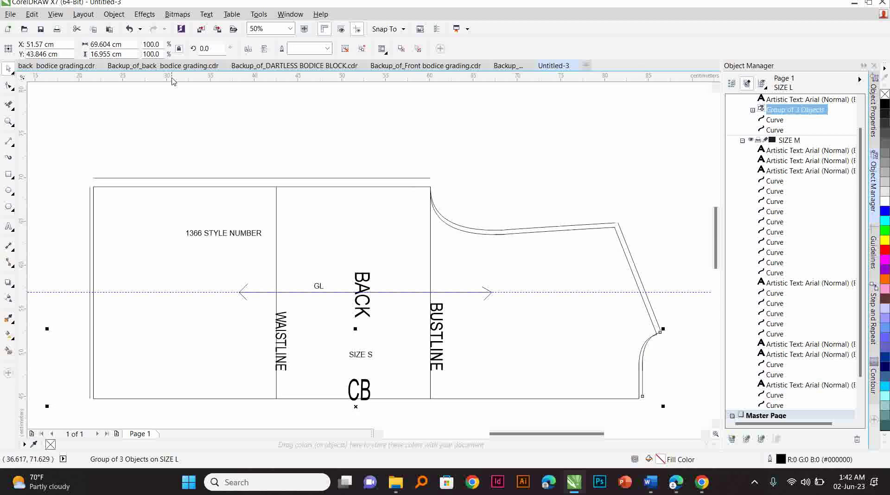
{"action": "left_click", "coordinate": [644, 388]}
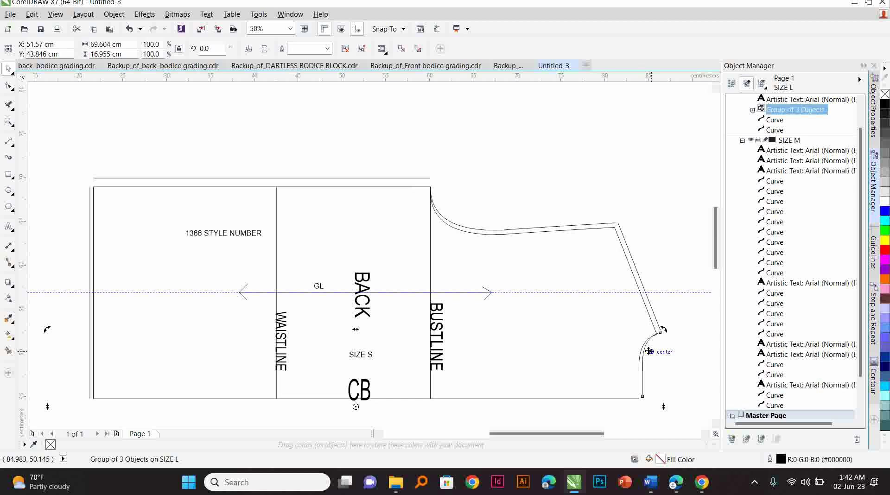
{"action": "left_click", "coordinate": [565, 292]}
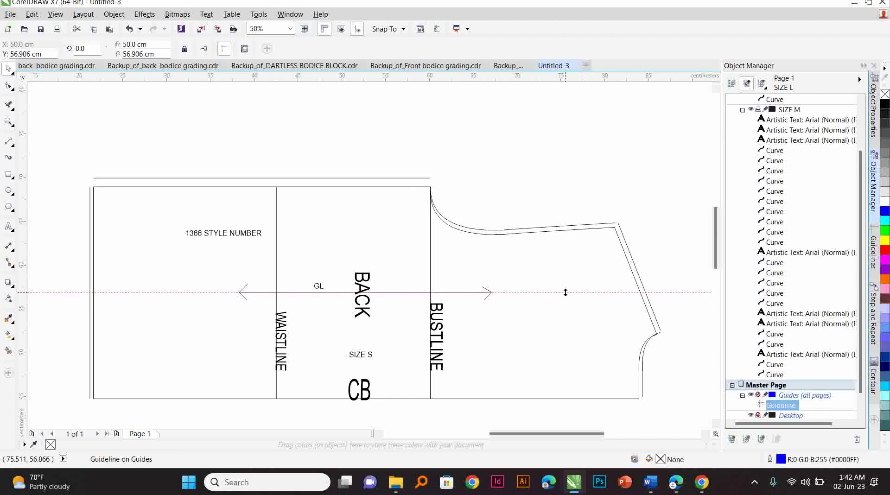
{"action": "left_click", "coordinate": [646, 351]}
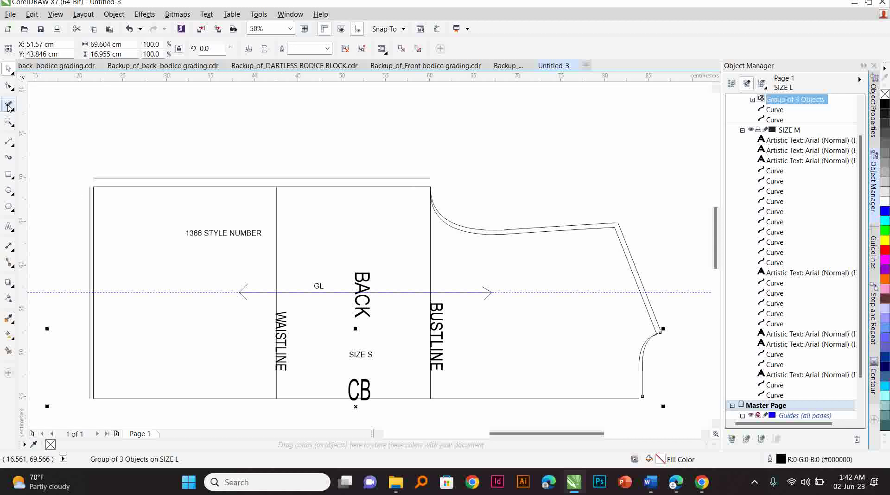
Move the offset shoulder line and the offset armhole curve from the SIZE M layer to the SIZE L layer
{"action": "left_click", "coordinate": [624, 241]}
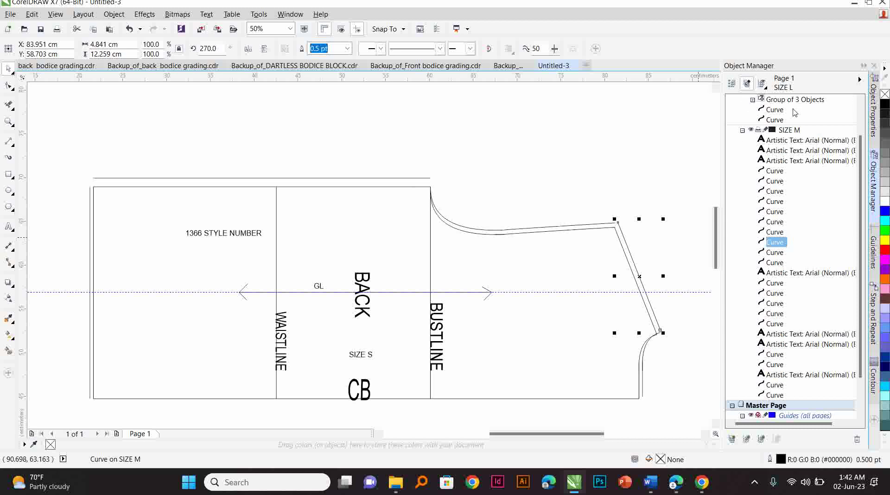
{"action": "left_click", "coordinate": [643, 379]}
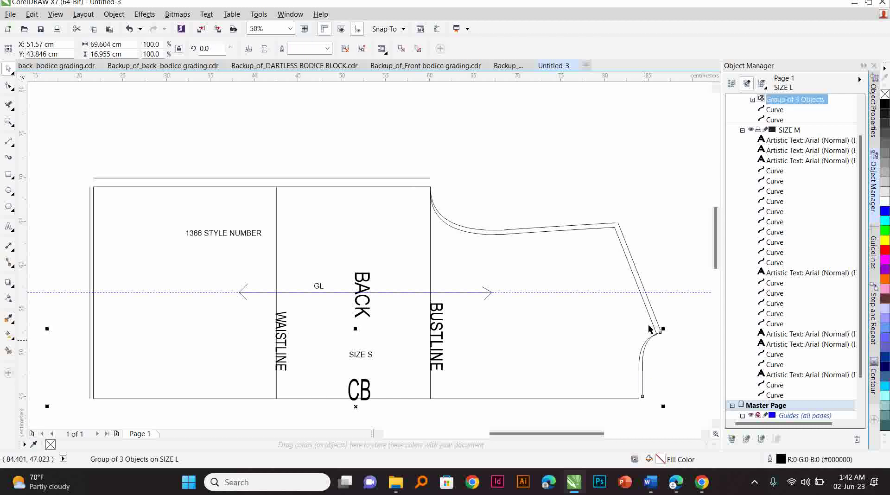
{"action": "left_click", "coordinate": [651, 307]}
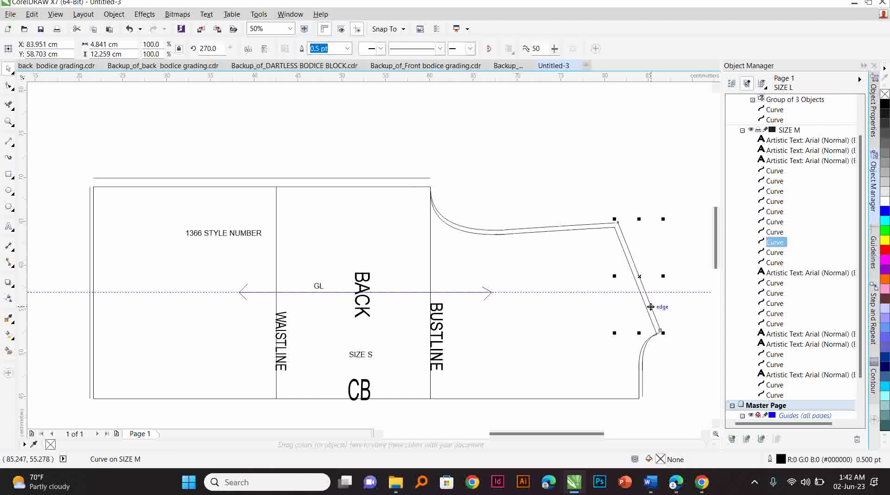
{"action": "left_click_drag", "start_coordinate": [776, 243], "coordinate": [786, 120]}
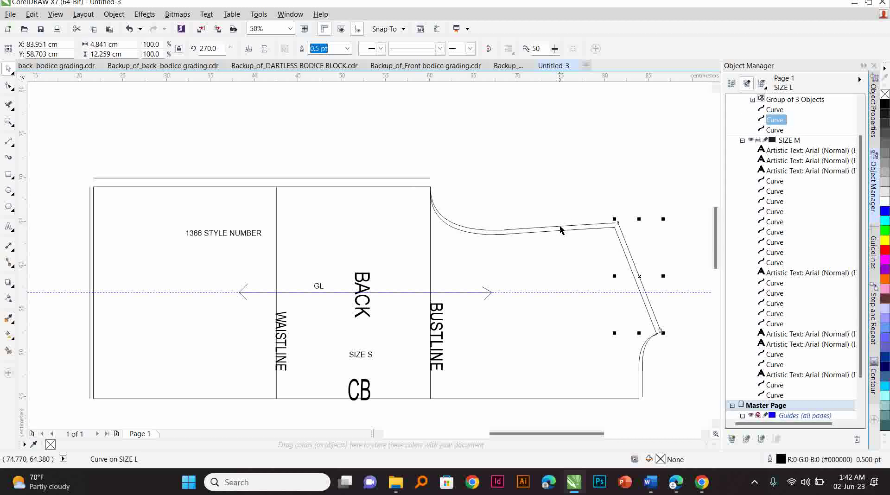
{"action": "left_click", "coordinate": [560, 226]}
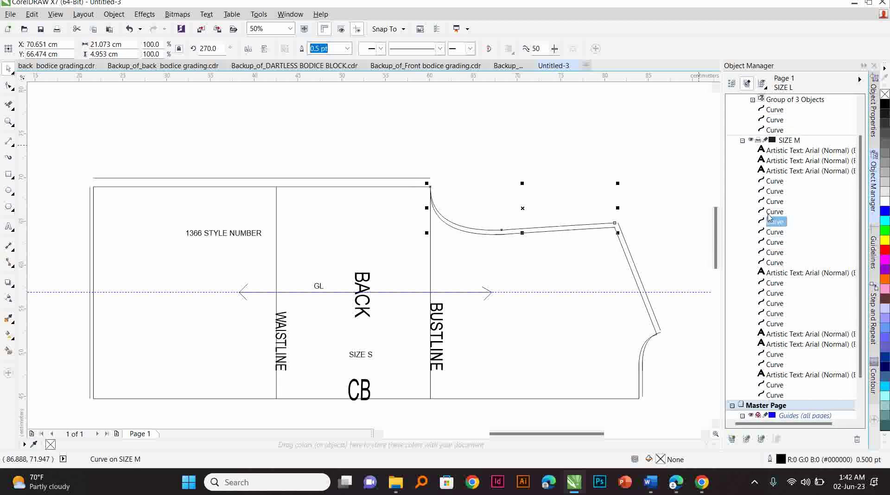
{"action": "left_click_drag", "start_coordinate": [780, 225], "coordinate": [784, 120]}
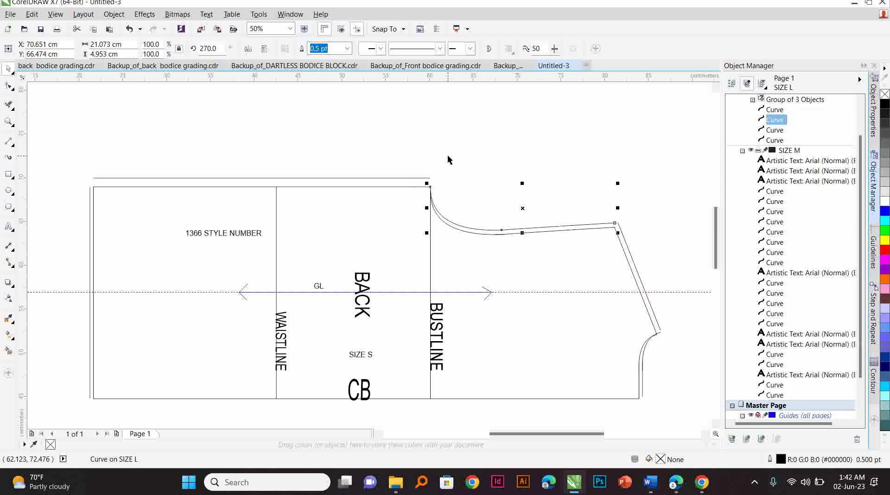
Move the offset side seam and the offset hem line from the SIZE M layer to SIZE L, and clear the selection
{"action": "left_click", "coordinate": [409, 180]}
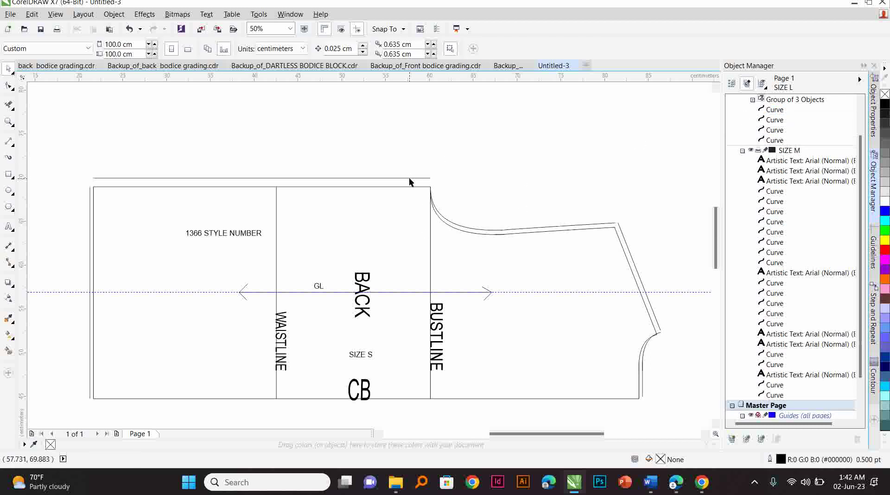
{"action": "left_click", "coordinate": [410, 179]}
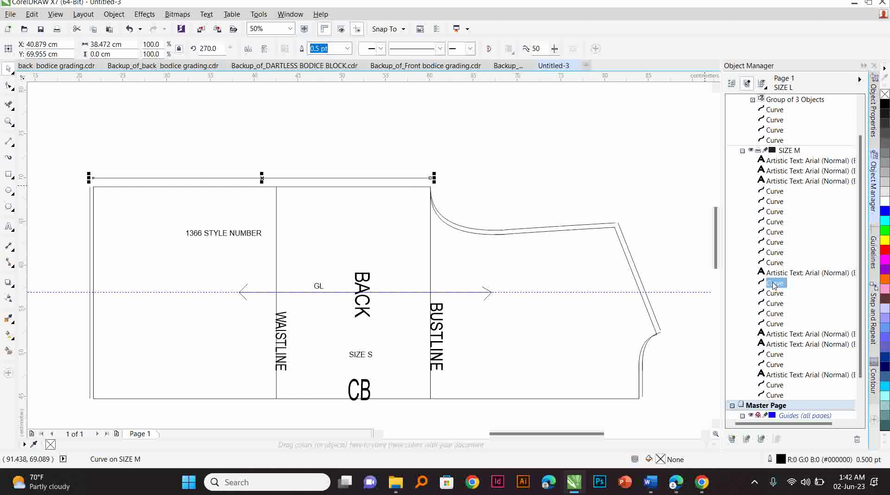
{"action": "left_click_drag", "start_coordinate": [769, 126], "coordinate": [770, 130]}
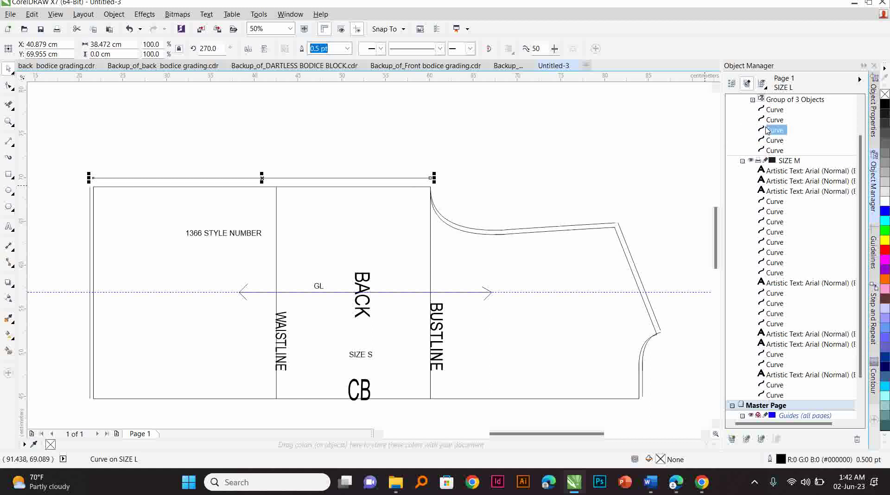
{"action": "left_click", "coordinate": [91, 212]}
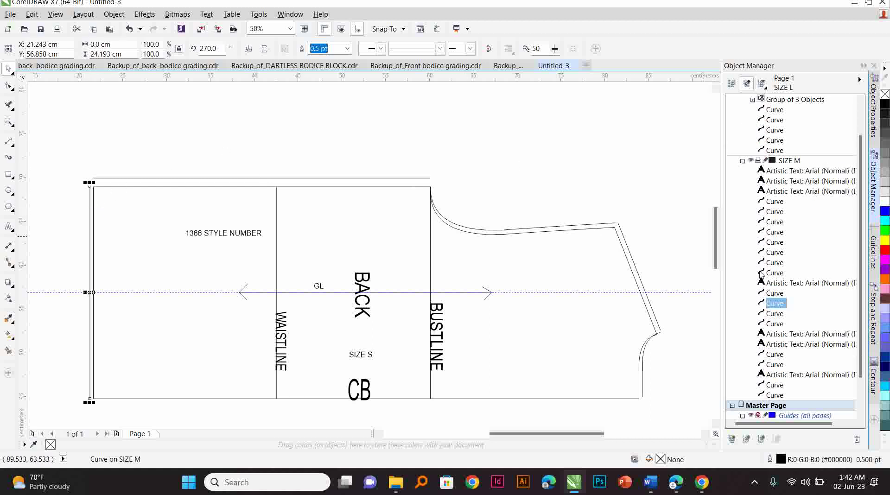
{"action": "left_click_drag", "start_coordinate": [782, 306], "coordinate": [777, 137]}
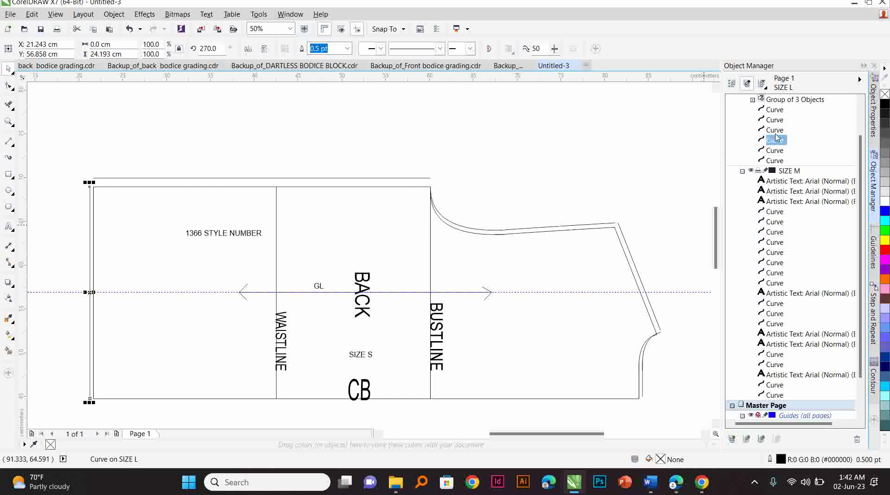
{"action": "left_click", "coordinate": [774, 130]}
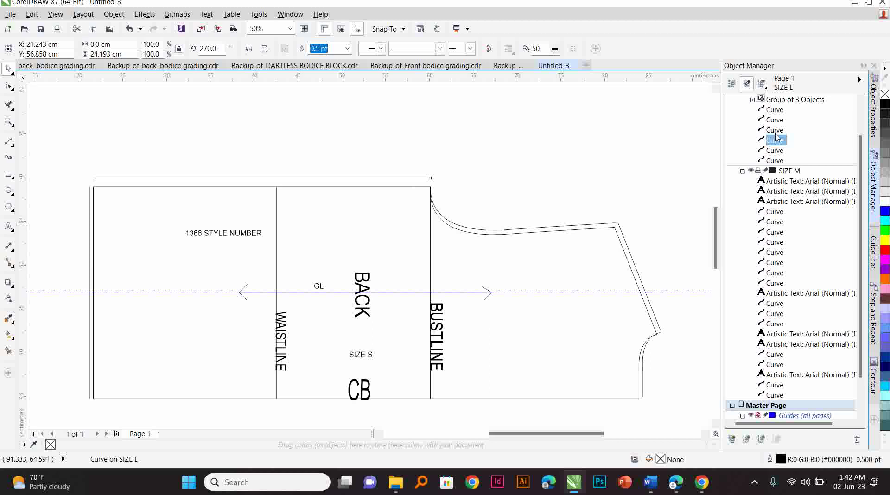
{"action": "left_click", "coordinate": [417, 134]}
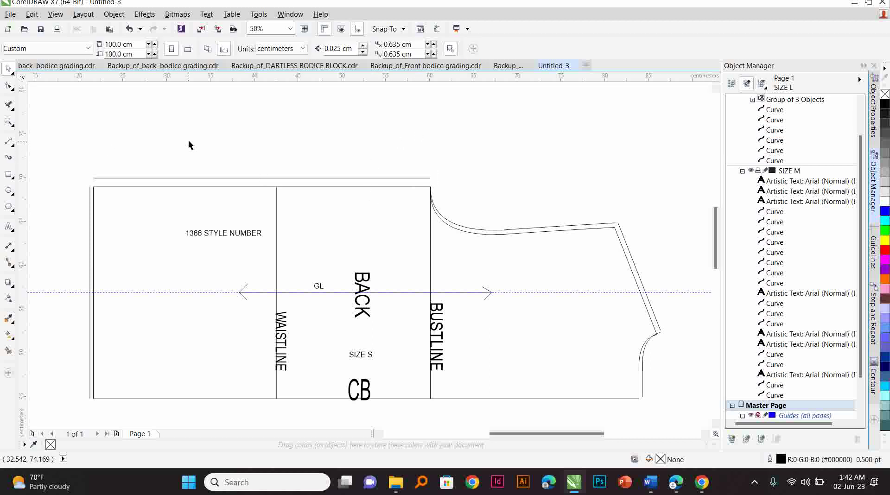
Delete the horizontal guideline running along the grainline
{"action": "left_click", "coordinate": [111, 293]}
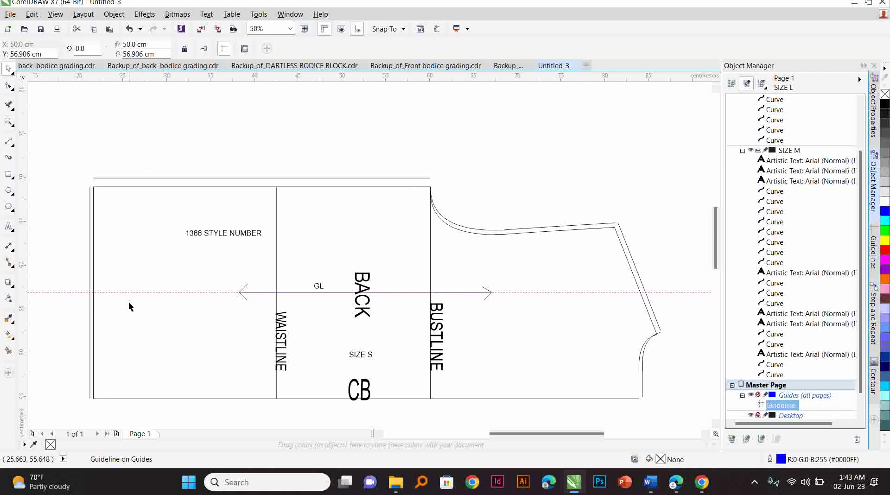
{"action": "key", "text": "Escape"}
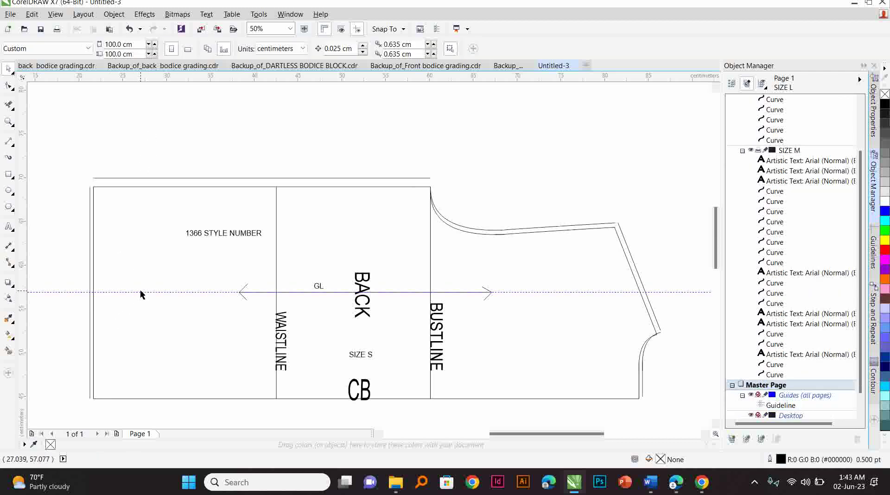
{"action": "left_click", "coordinate": [148, 291]}
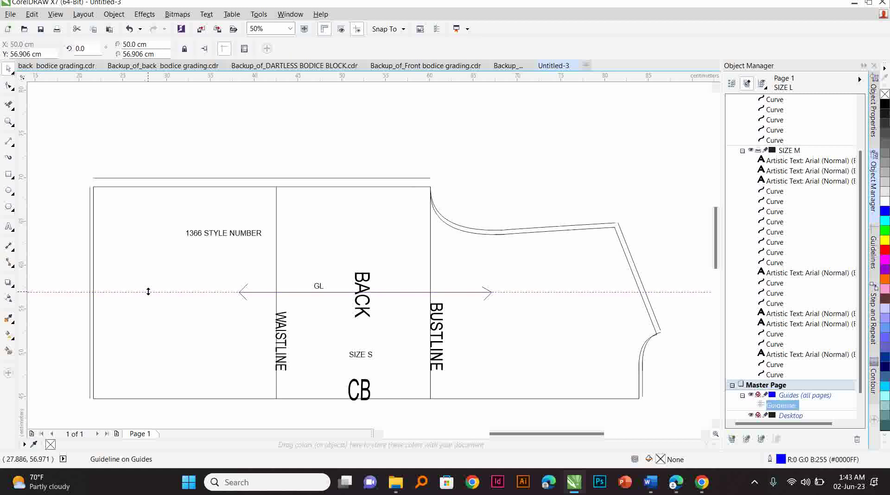
{"action": "key", "text": "Delete"}
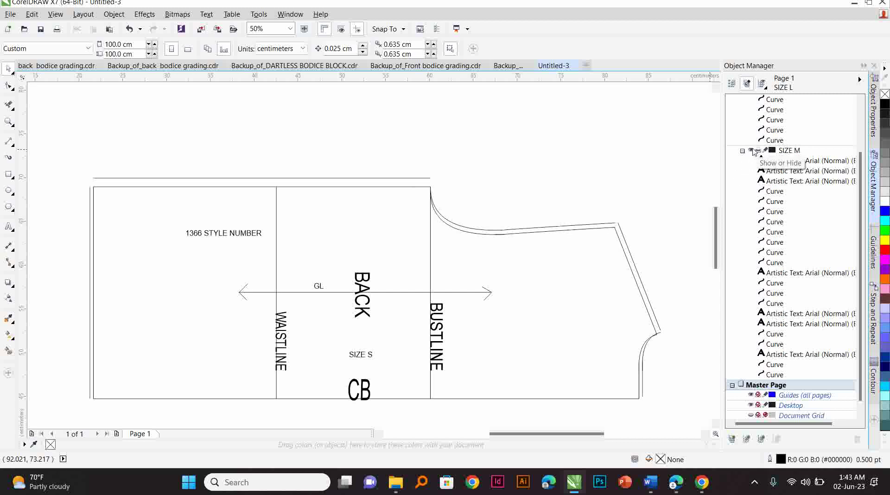
Hide the SIZE M layer to check the graded lines on SIZE L, and show it again
{"action": "scroll", "coordinate": [726, 188], "scroll_direction": "up", "scroll_amount": 4}
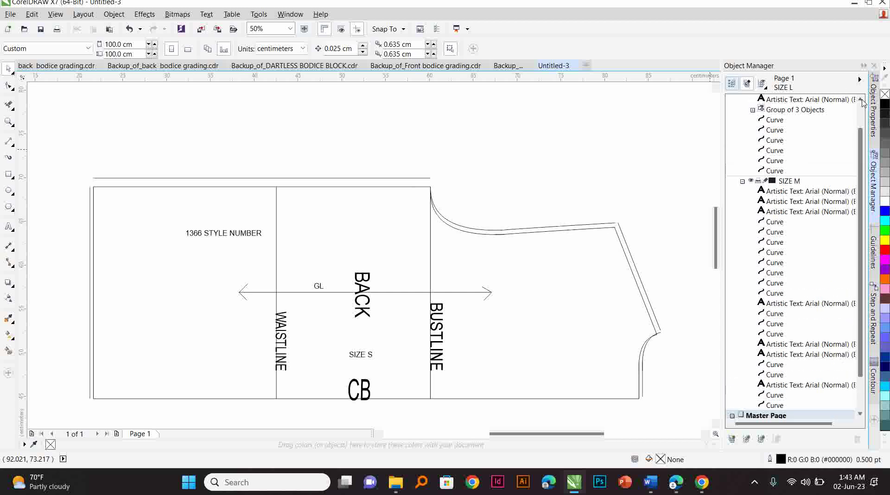
{"action": "left_click", "coordinate": [751, 192]}
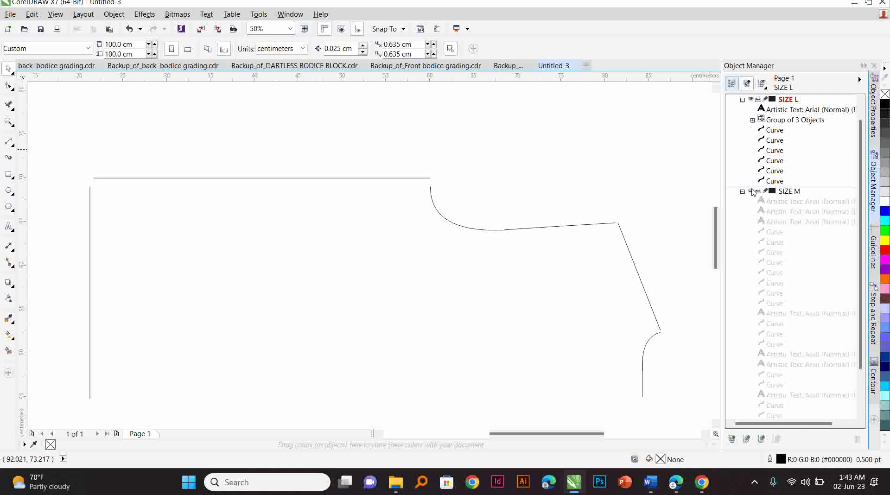
{"action": "left_click", "coordinate": [750, 191]}
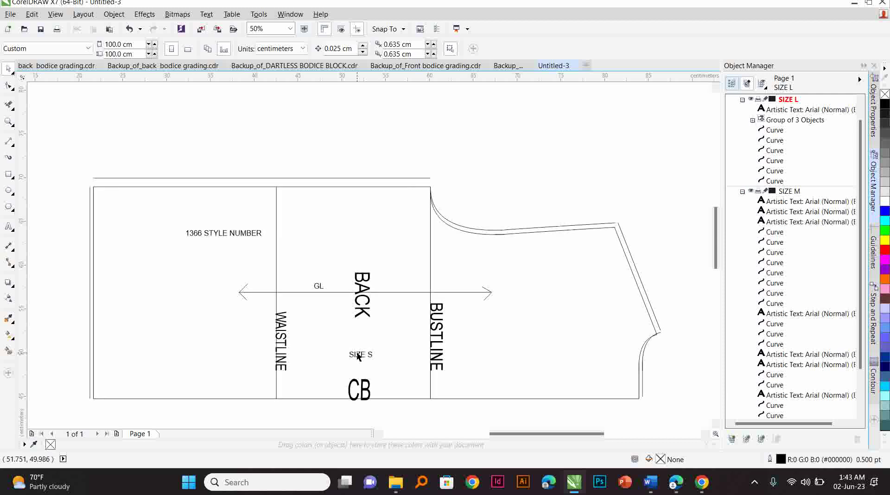
Delete the centre back line segment between the hem and the waistline
{"action": "left_click", "coordinate": [401, 399]}
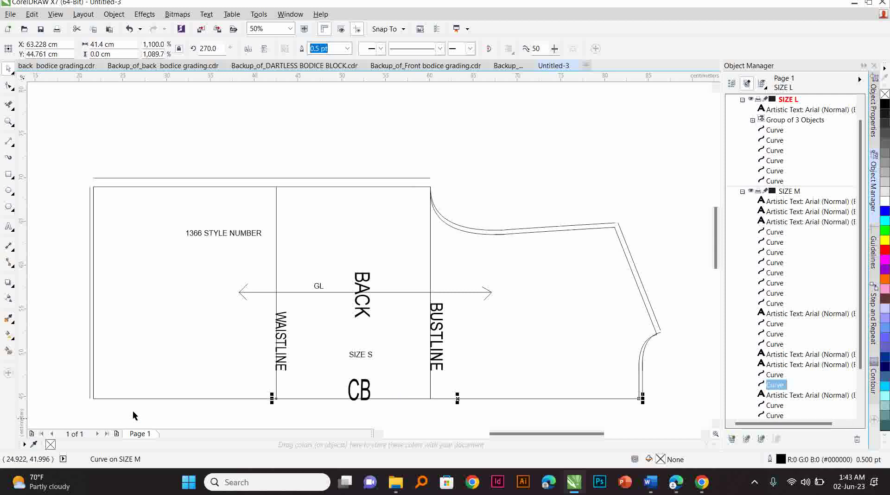
{"action": "left_click", "coordinate": [159, 402]}
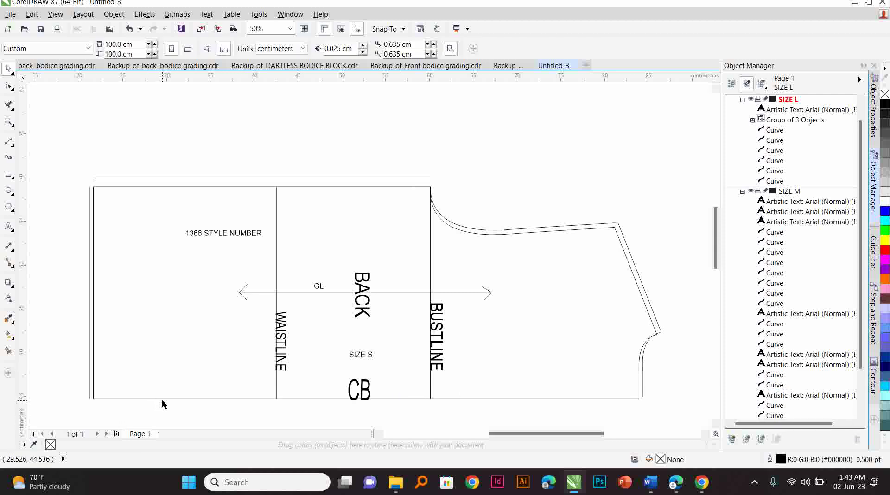
{"action": "left_click", "coordinate": [162, 398]}
{"action": "key", "text": "Delete"}
Extend the remaining centre back line with the Shape tool so it runs from the offset hem to the offset neckline
{"action": "left_click", "coordinate": [279, 399]}
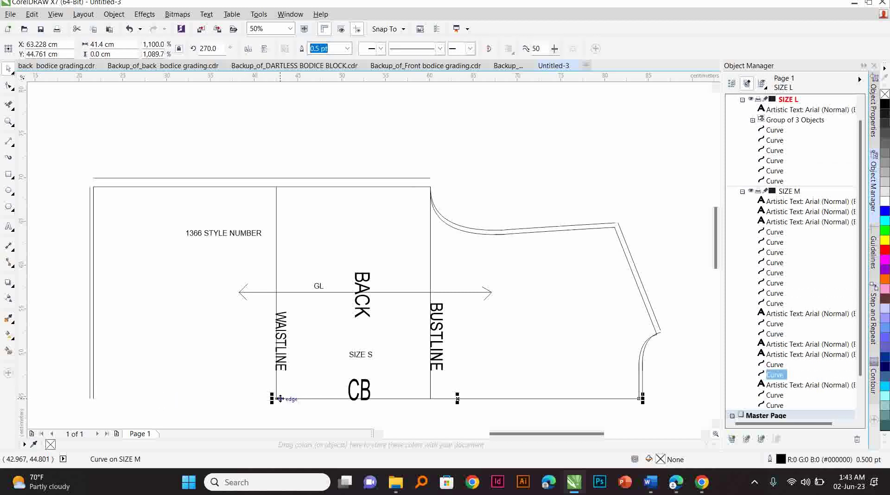
{"action": "left_click", "coordinate": [9, 86]}
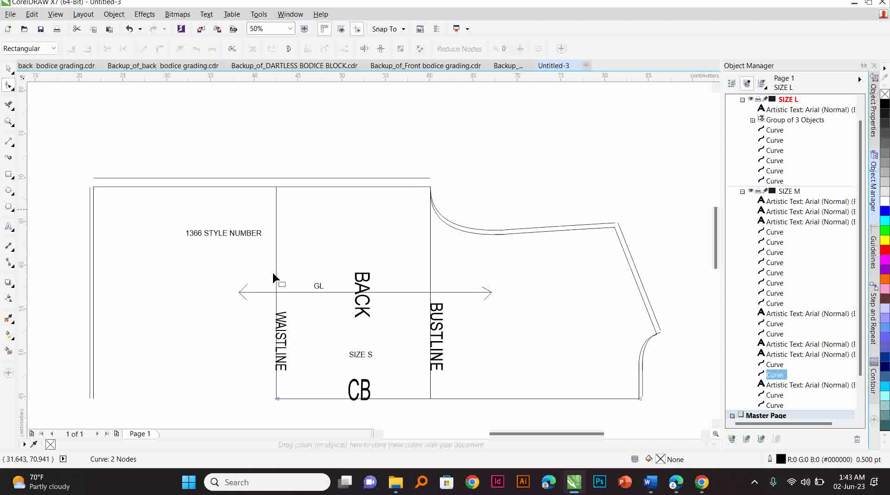
{"action": "left_click_drag", "start_coordinate": [277, 398], "coordinate": [93, 400]}
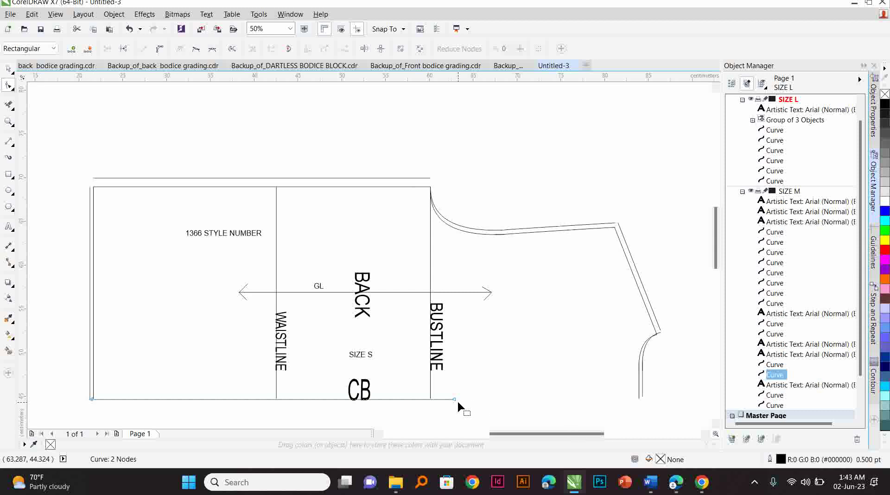
{"action": "left_click_drag", "start_coordinate": [457, 399], "coordinate": [644, 399]}
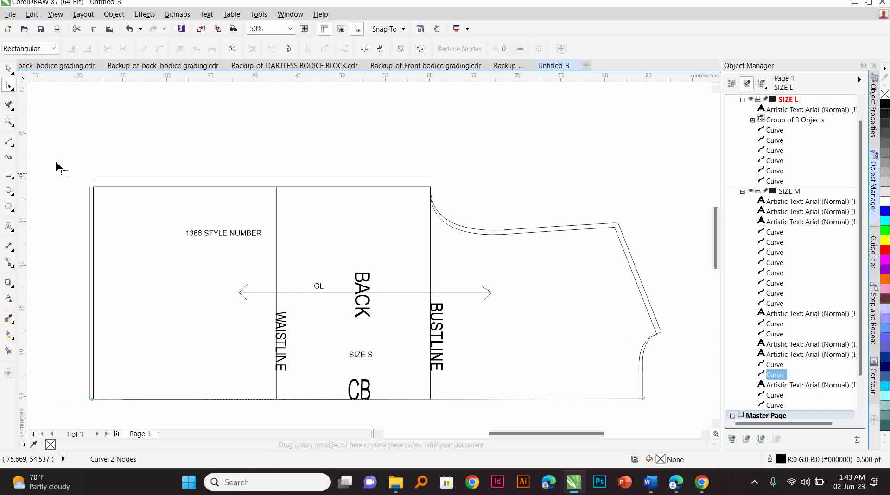
{"action": "left_click", "coordinate": [7, 69]}
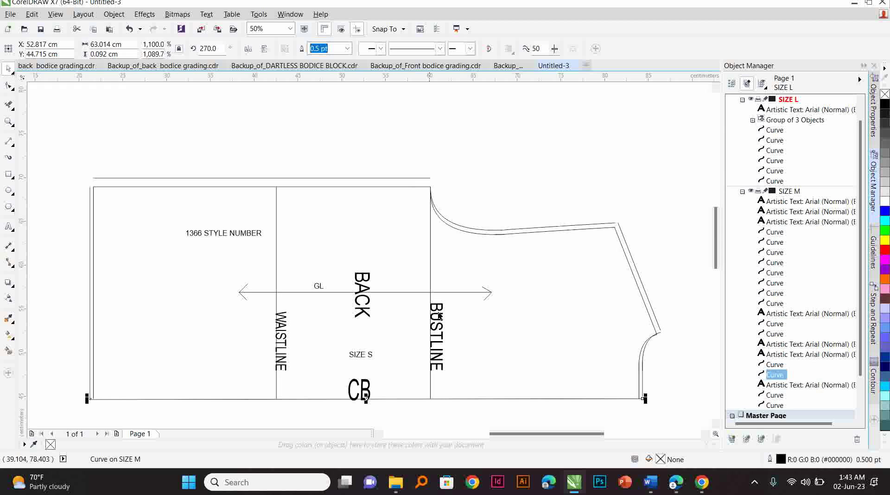
Copy the extended centre back line from the SIZE M layer onto the SIZE L layer
{"action": "right_click", "coordinate": [775, 379]}
{"action": "left_click", "coordinate": [799, 191]}
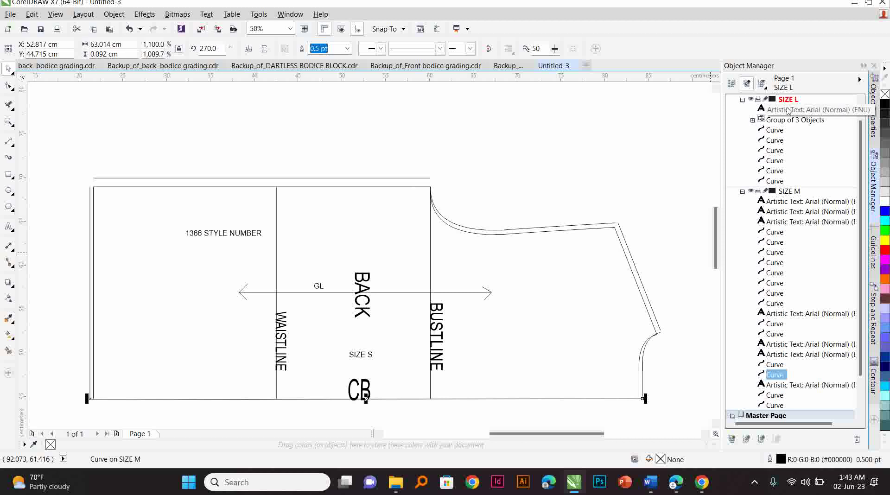
{"action": "left_click", "coordinate": [795, 121]}
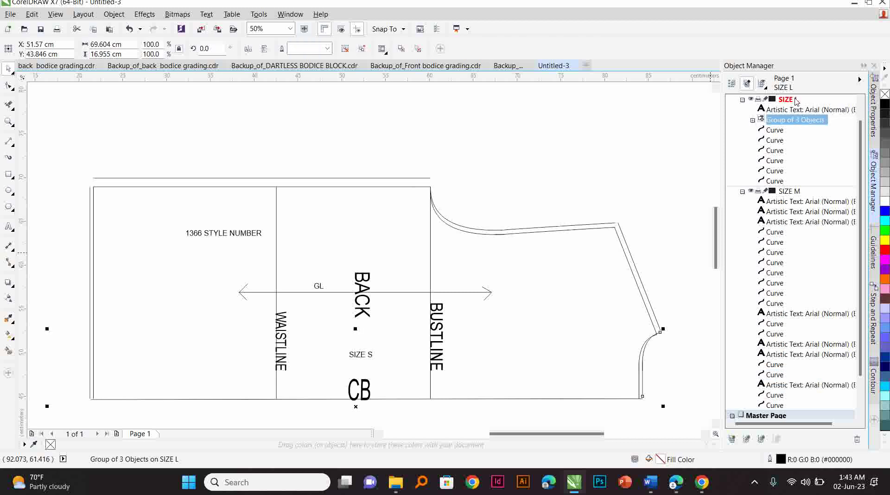
{"action": "left_click", "coordinate": [795, 100]}
{"action": "right_click", "coordinate": [795, 100]}
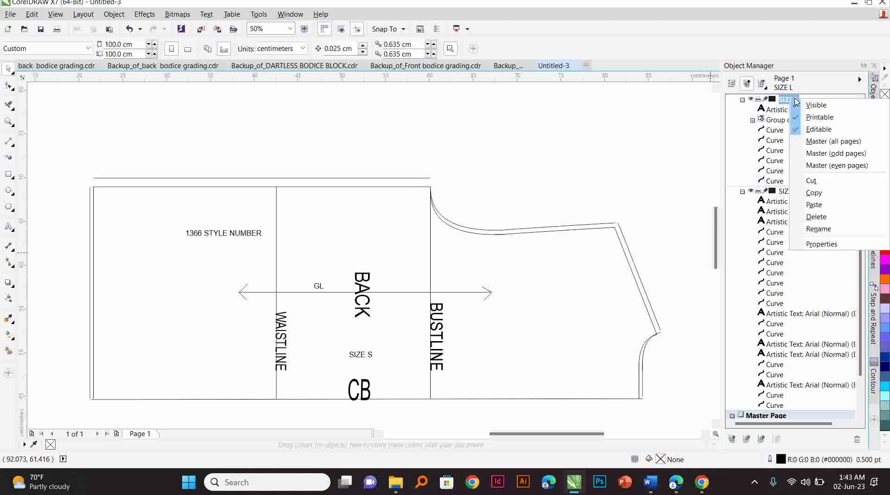
{"action": "left_click", "coordinate": [814, 205]}
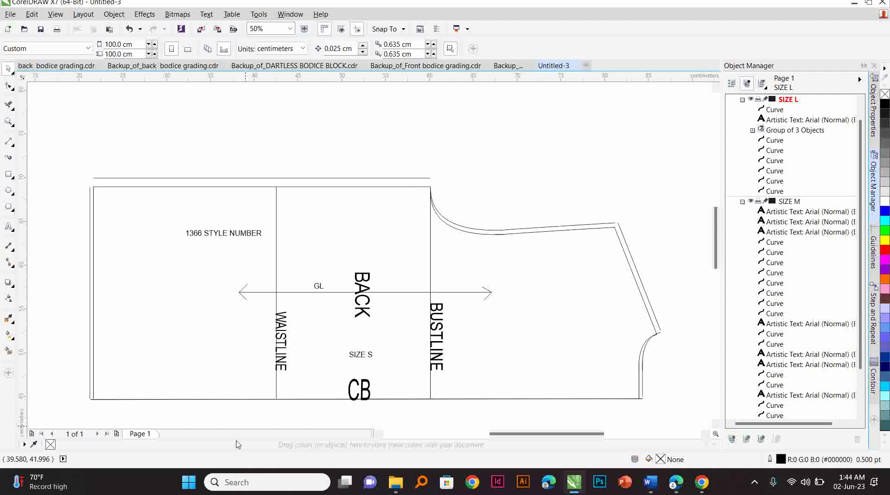
Copy the style number, GL and WAISTLINE labels together with the grainline's hem-side arrowhead from SIZE M onto the SIZE L layer
{"action": "left_click_drag", "start_coordinate": [180, 211], "coordinate": [329, 384]}
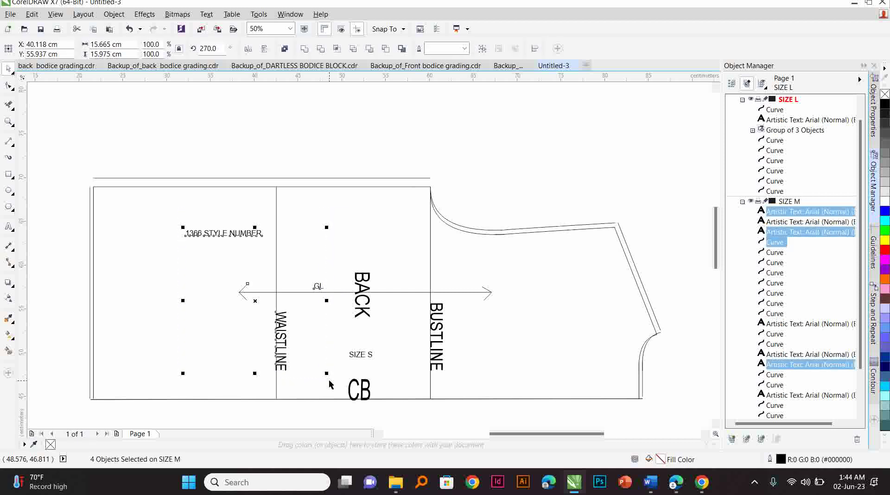
{"action": "right_click", "coordinate": [777, 242]}
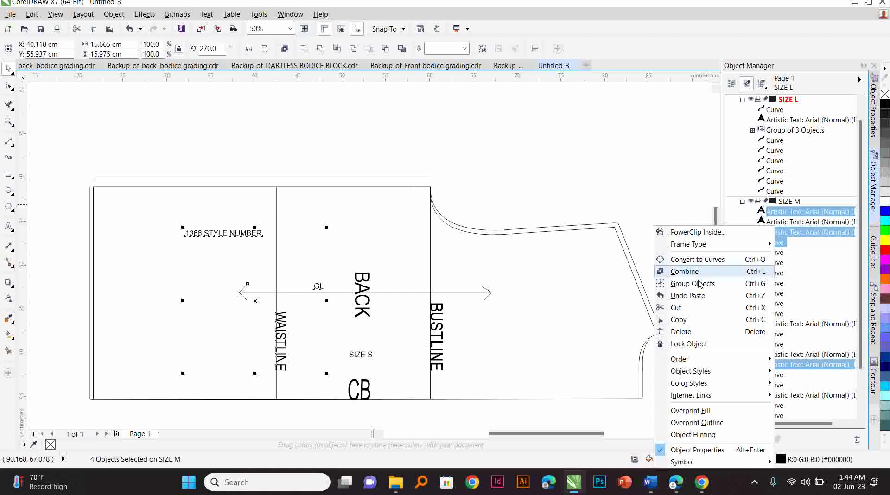
{"action": "left_click", "coordinate": [680, 319]}
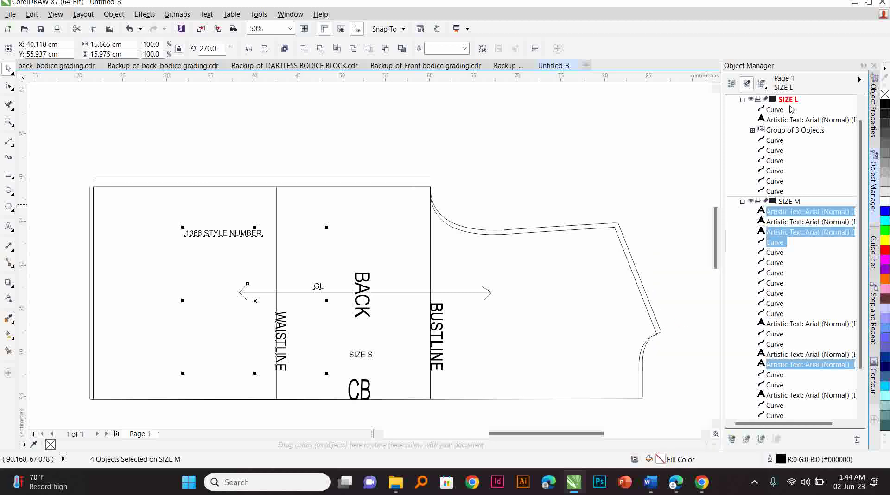
{"action": "right_click", "coordinate": [790, 101]}
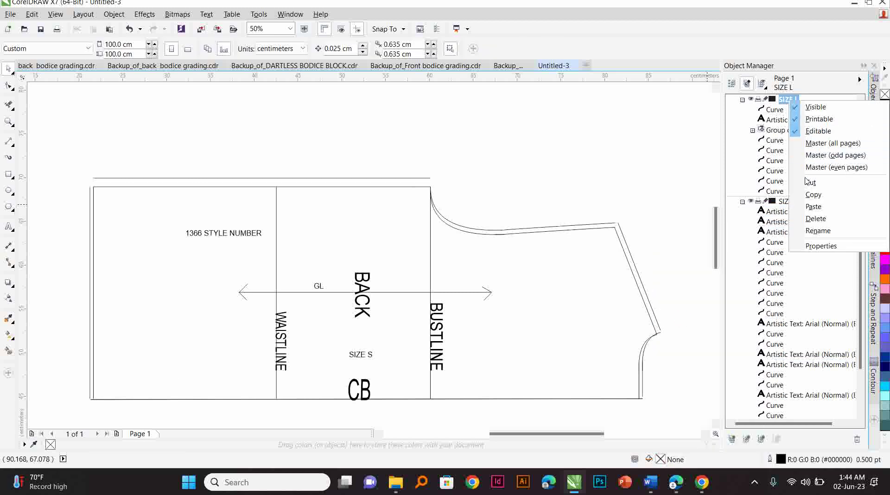
{"action": "left_click", "coordinate": [814, 207]}
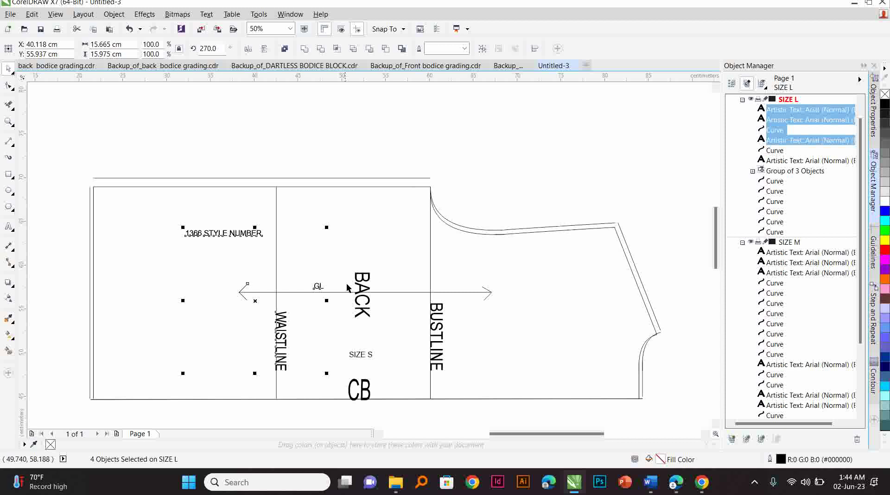
Check which labels and lines lie on SIZE L by selecting them individually, hiding the SIZE M layer and showing it again
{"action": "left_click", "coordinate": [318, 287]}
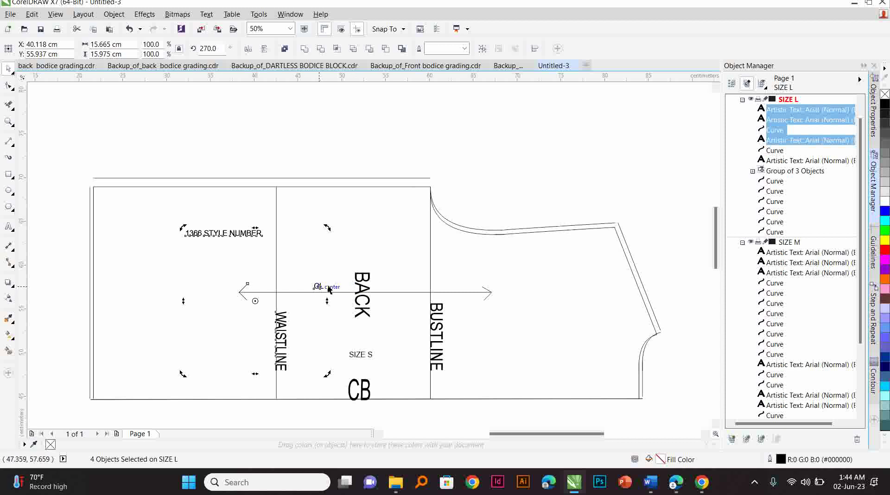
{"action": "left_click", "coordinate": [365, 285]}
{"action": "left_click", "coordinate": [318, 286]}
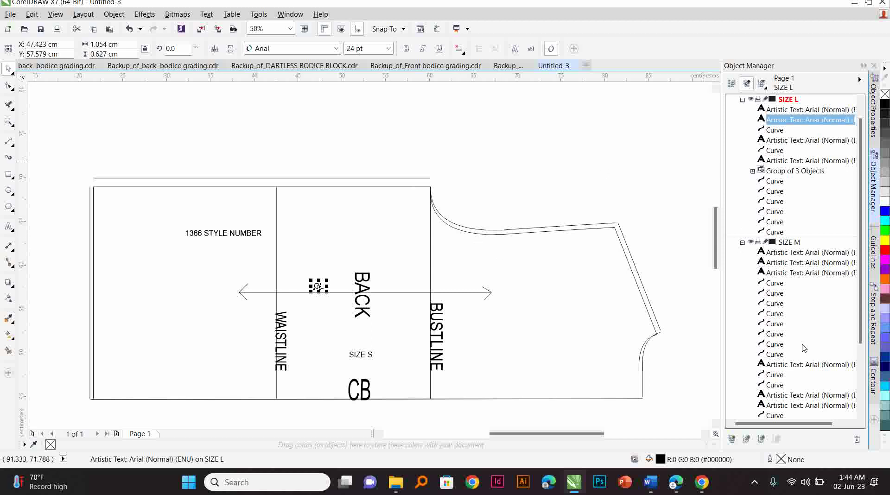
{"action": "scroll", "coordinate": [803, 348], "scroll_direction": "down", "scroll_amount": 3}
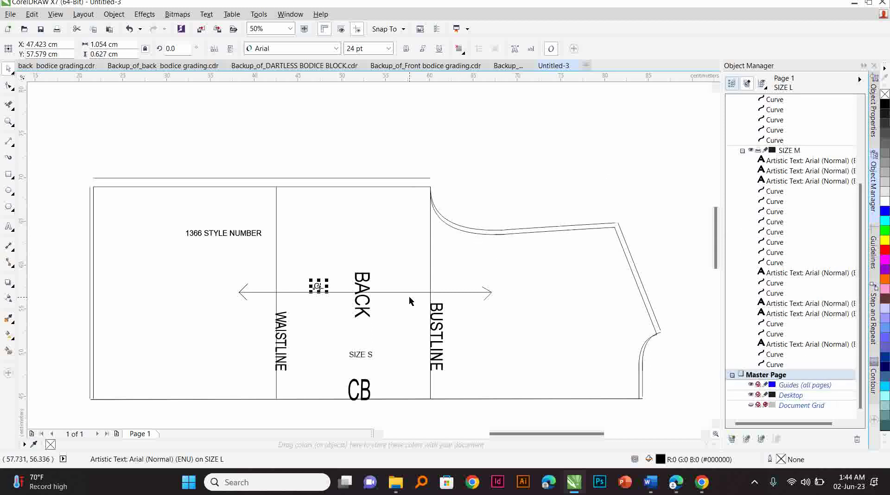
{"action": "left_click", "coordinate": [281, 327]}
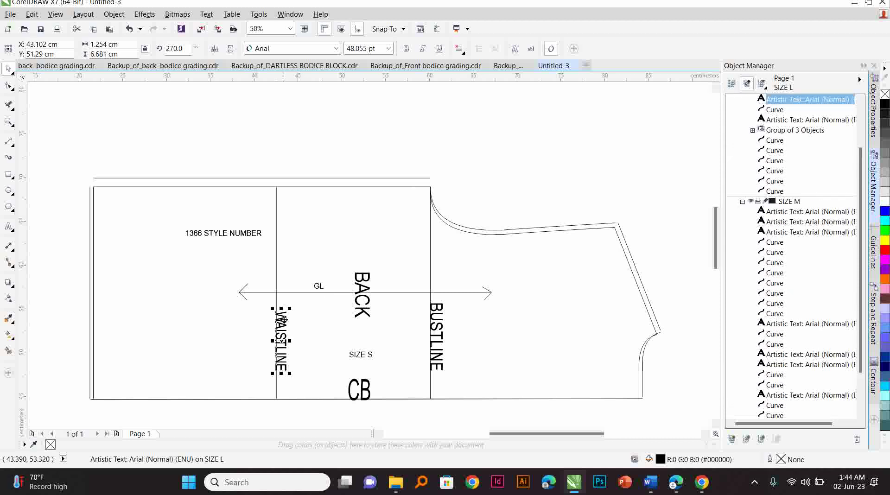
{"action": "left_click", "coordinate": [282, 307]}
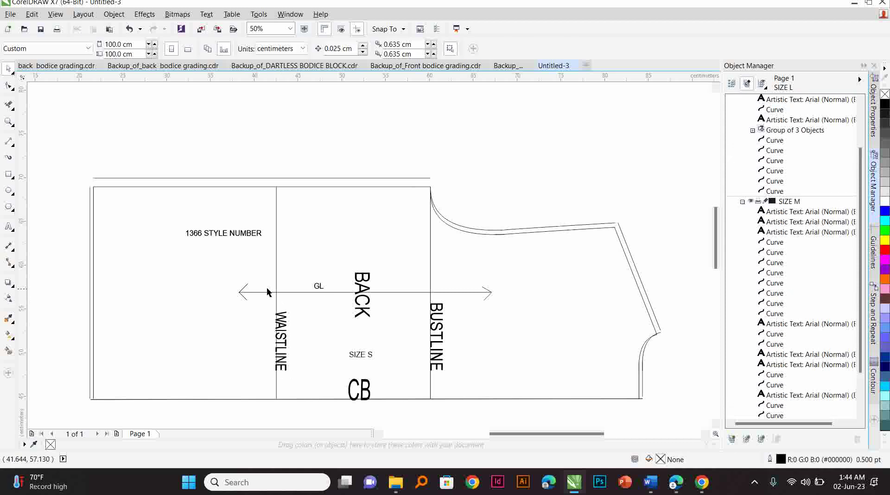
{"action": "left_click", "coordinate": [260, 291]}
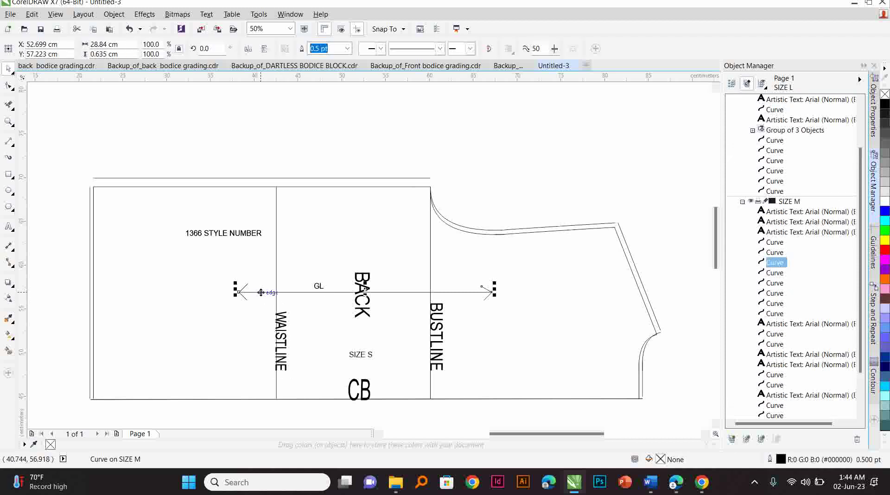
{"action": "left_click", "coordinate": [240, 236]}
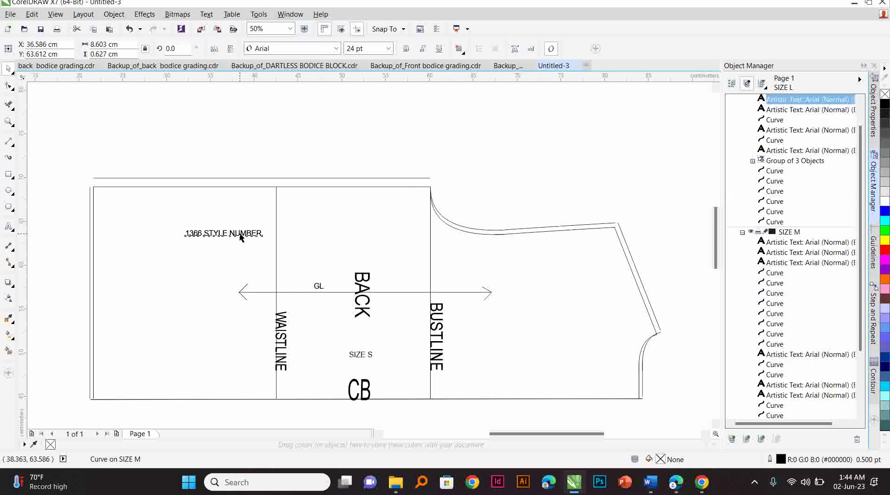
{"action": "left_click", "coordinate": [364, 287]}
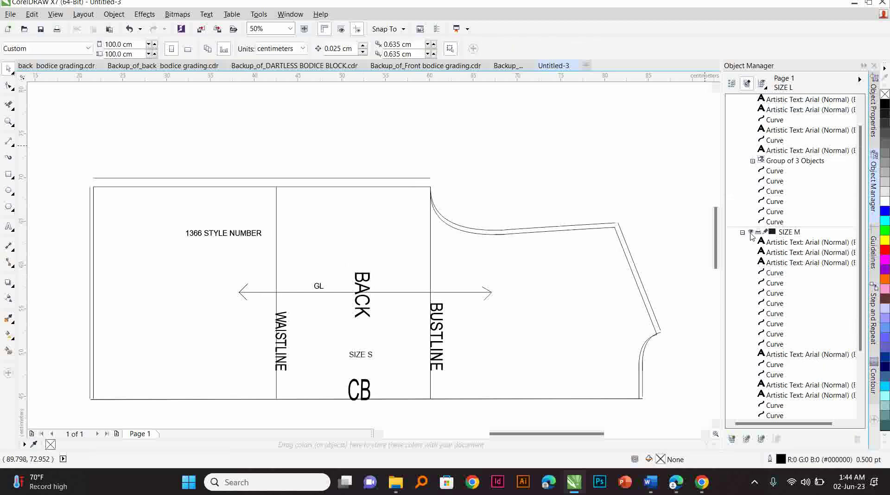
{"action": "left_click", "coordinate": [751, 233]}
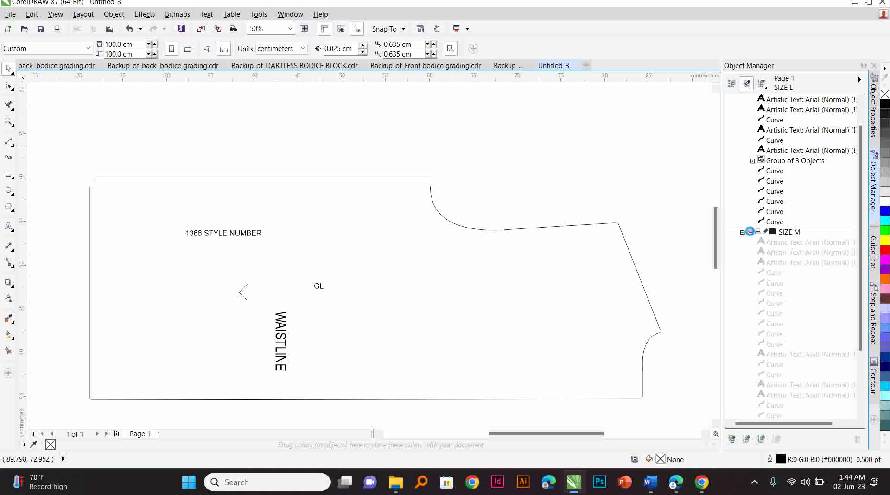
{"action": "left_click", "coordinate": [751, 232]}
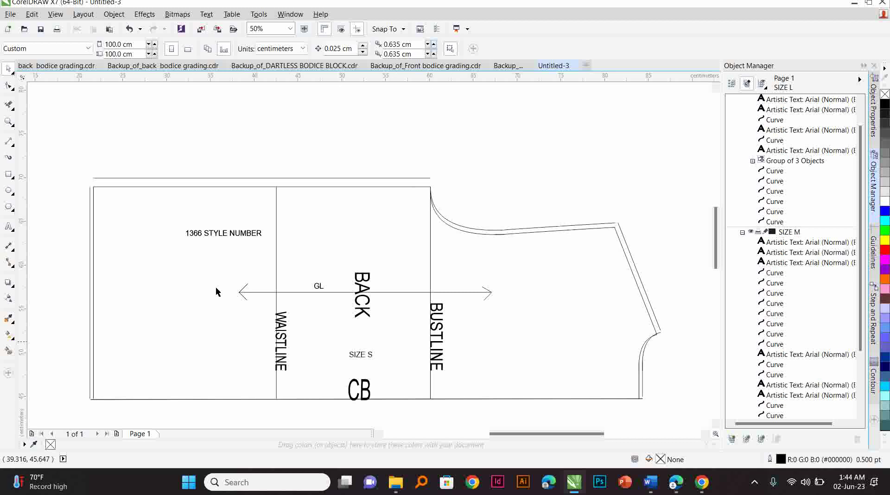
Examine the nested back bodice sizes in Backup_of_back bodice grading.cdr with the whole pattern selected at 50% zoom
{"action": "left_click", "coordinate": [293, 66]}
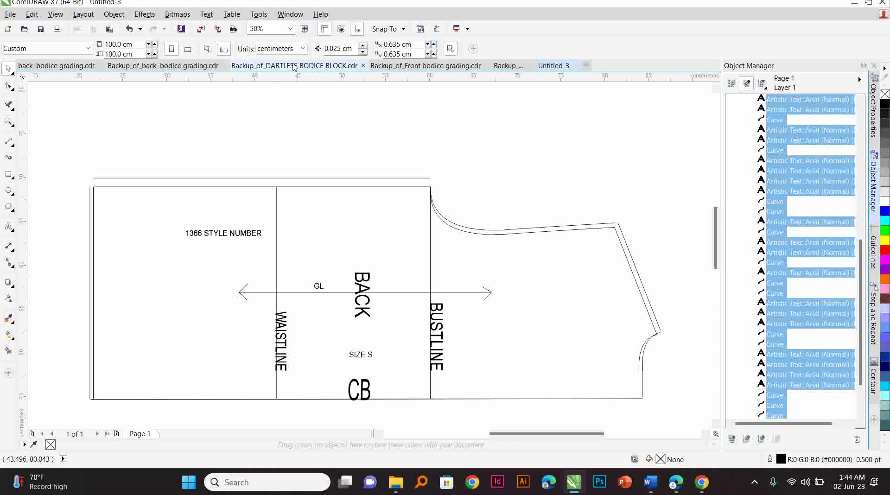
{"action": "left_click", "coordinate": [222, 67]}
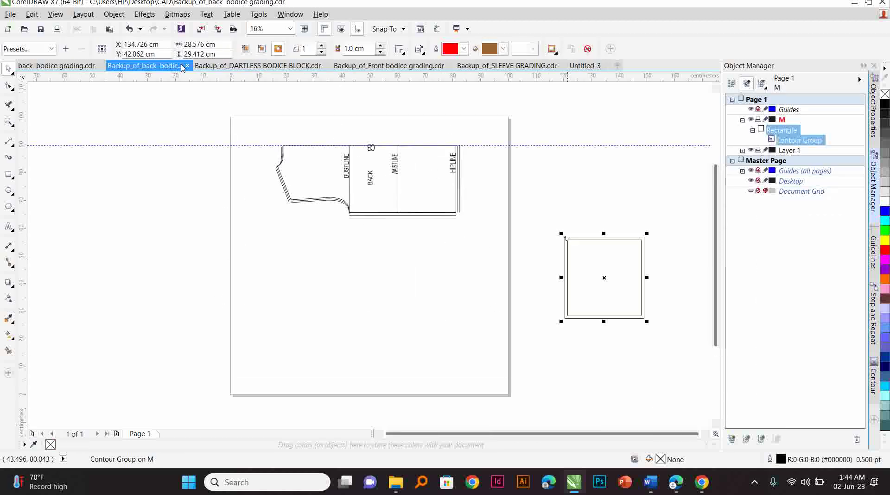
{"action": "left_click_drag", "start_coordinate": [258, 123], "coordinate": [462, 242]}
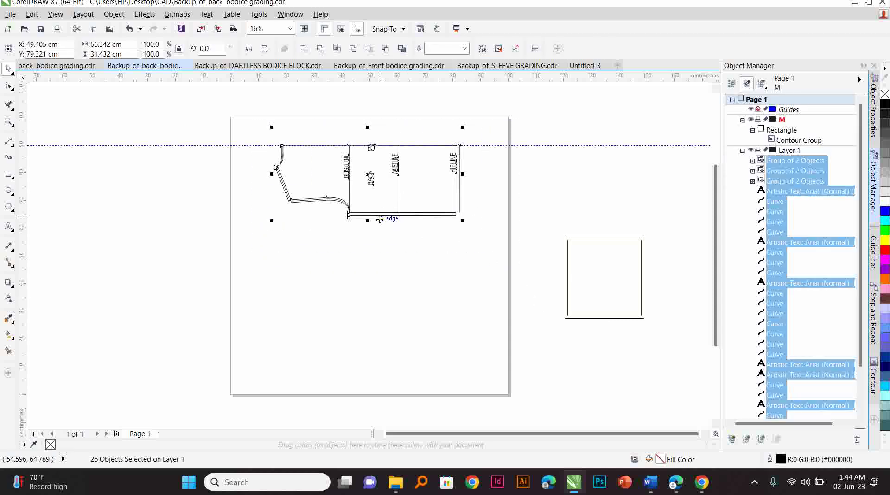
{"action": "left_click", "coordinate": [290, 29]}
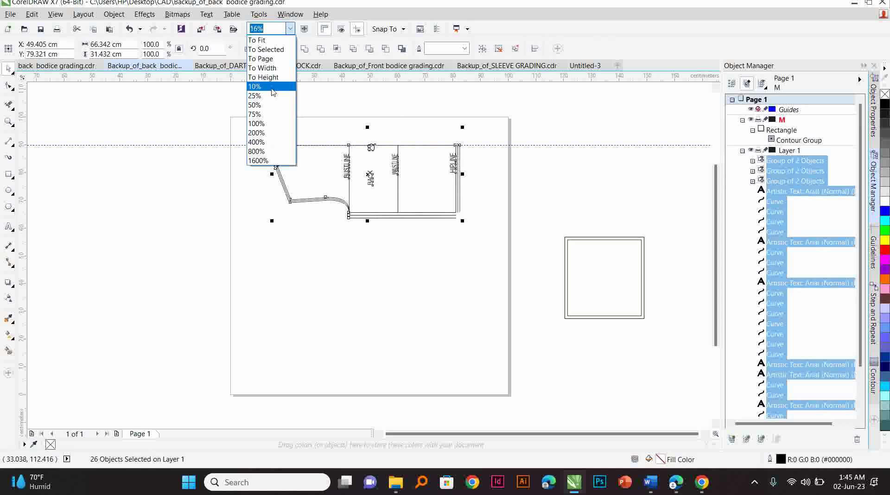
{"action": "left_click", "coordinate": [270, 104]}
{"action": "left_click", "coordinate": [715, 88]}
{"action": "left_click", "coordinate": [715, 88]}
{"action": "left_click", "coordinate": [715, 88]}
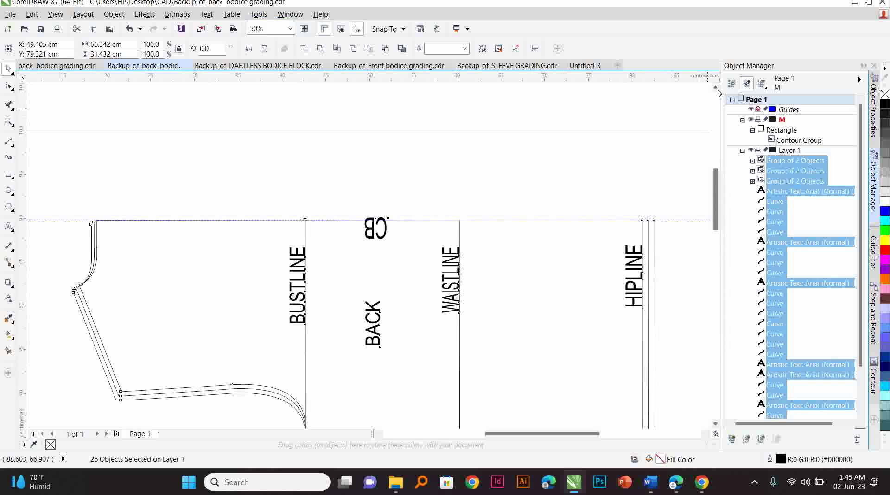
{"action": "left_click", "coordinate": [715, 423]}
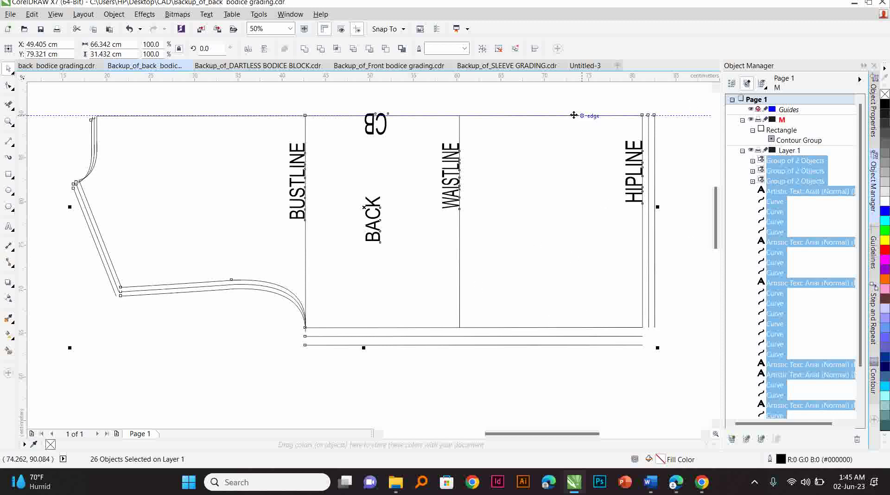
Look through the other open pattern drawings and switch to Backup_of_SLEEVE GRADING.cdr
{"action": "left_click", "coordinate": [72, 66]}
{"action": "left_click", "coordinate": [143, 65]}
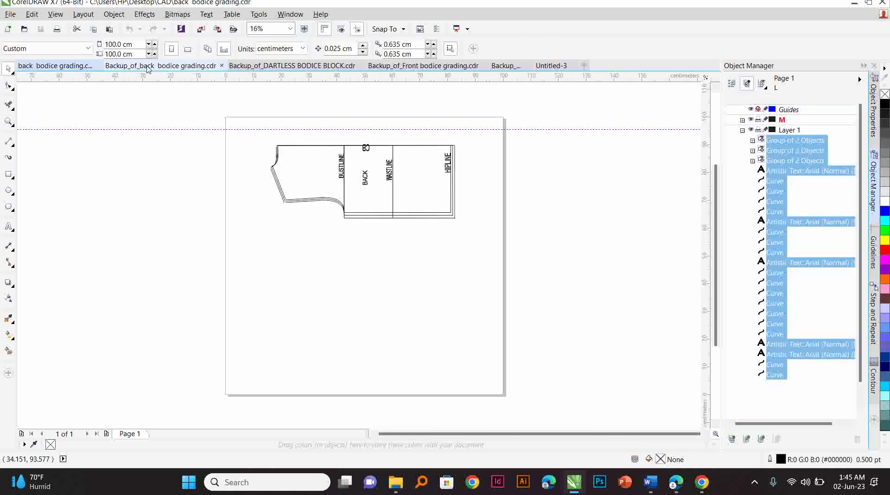
{"action": "left_click", "coordinate": [296, 65]}
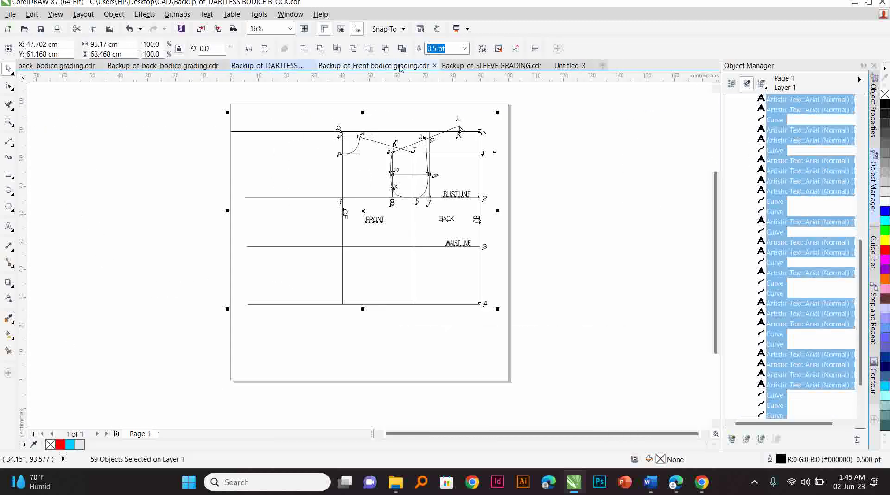
{"action": "left_click", "coordinate": [398, 65]}
{"action": "left_click", "coordinate": [498, 66]}
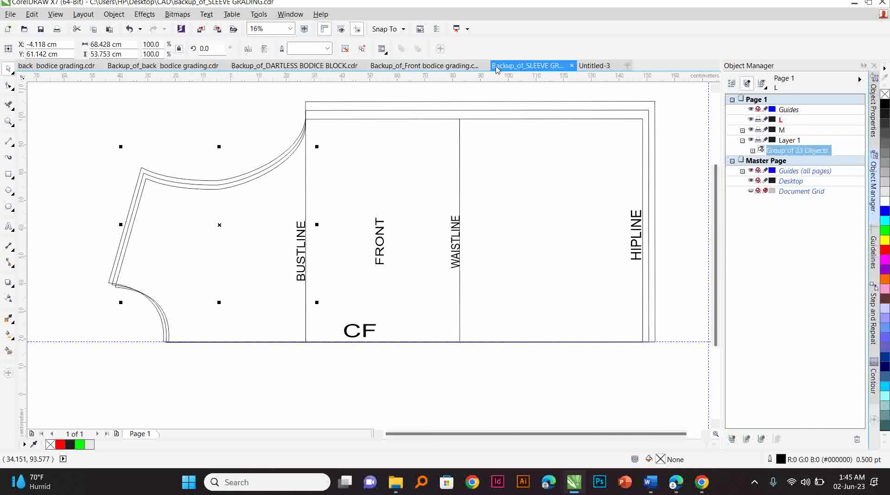
Move the green SIZE L sleeve block away from the red SIZE S sleeve, placing it above the SIZE M sleeve
{"action": "left_click", "coordinate": [357, 207]}
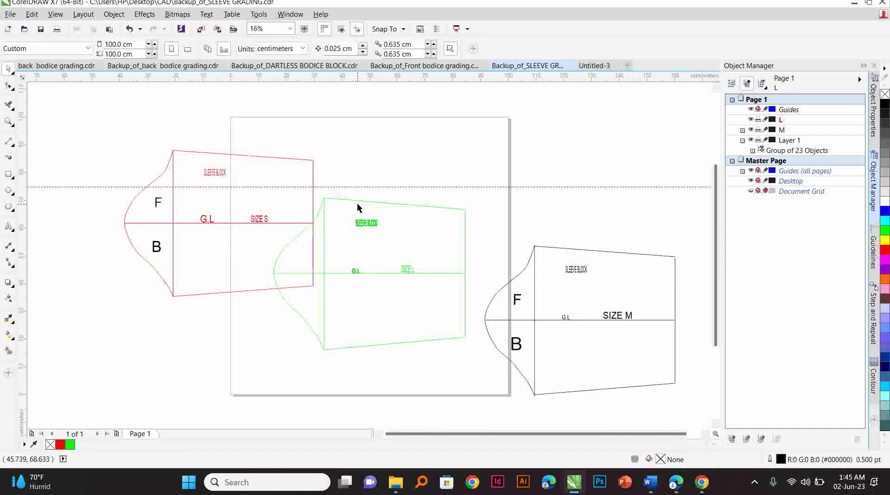
{"action": "left_click", "coordinate": [369, 202]}
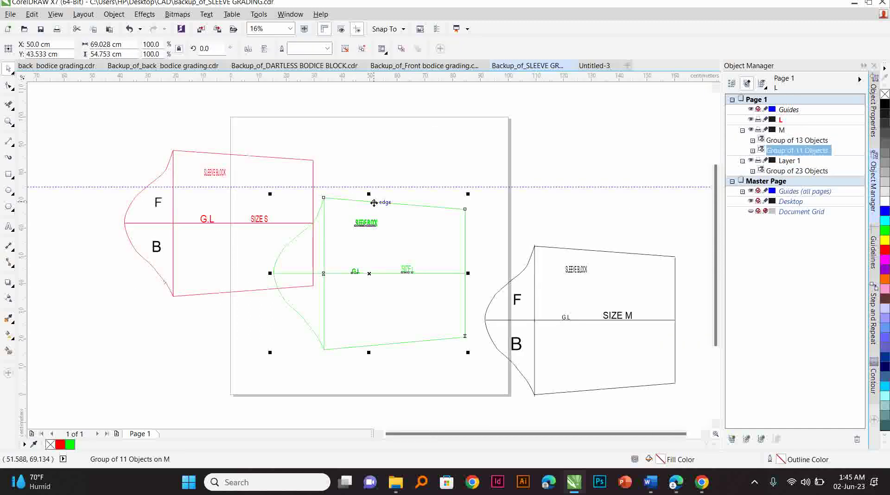
{"action": "left_click_drag", "start_coordinate": [371, 201], "coordinate": [506, 91]}
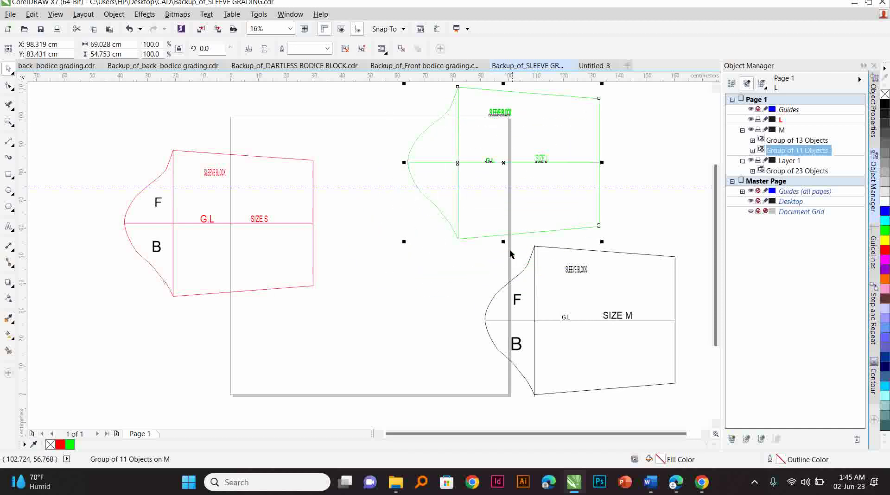
Apply a one-step outside contour with a 1.0 cm offset to the red SIZE S sleeve block
{"action": "left_click", "coordinate": [307, 227]}
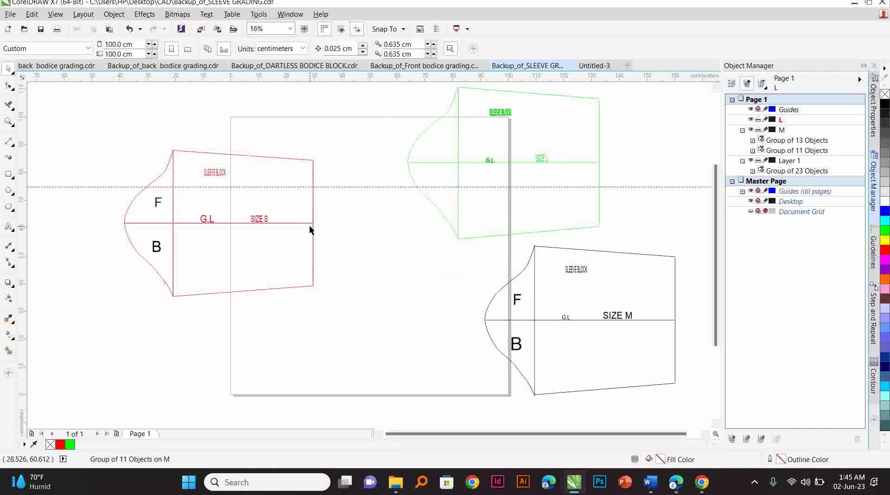
{"action": "left_click", "coordinate": [313, 223]}
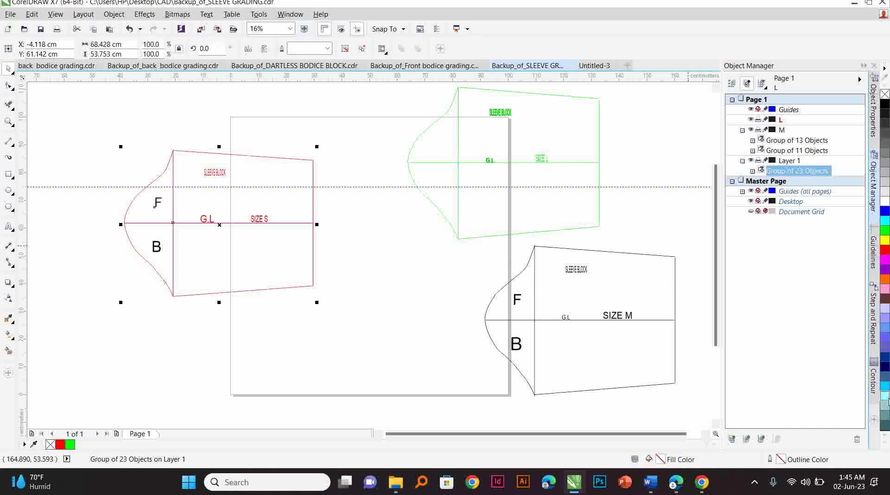
{"action": "left_click", "coordinate": [873, 379]}
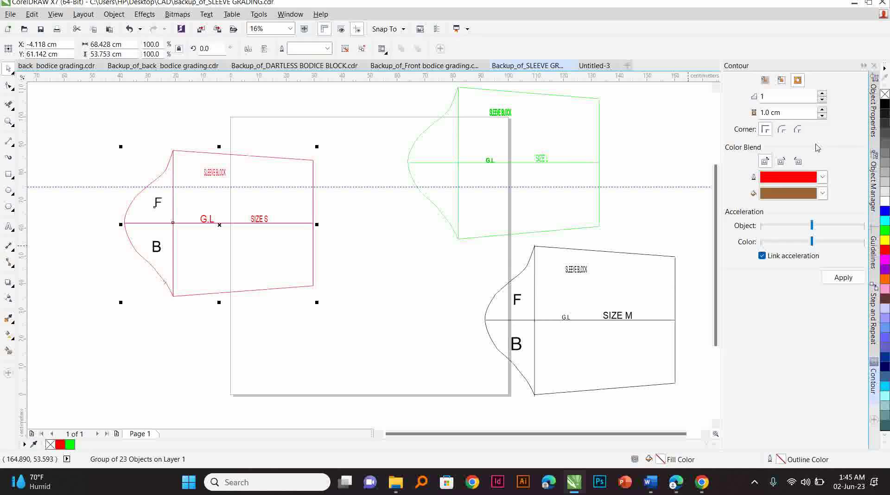
{"action": "left_click", "coordinate": [844, 277]}
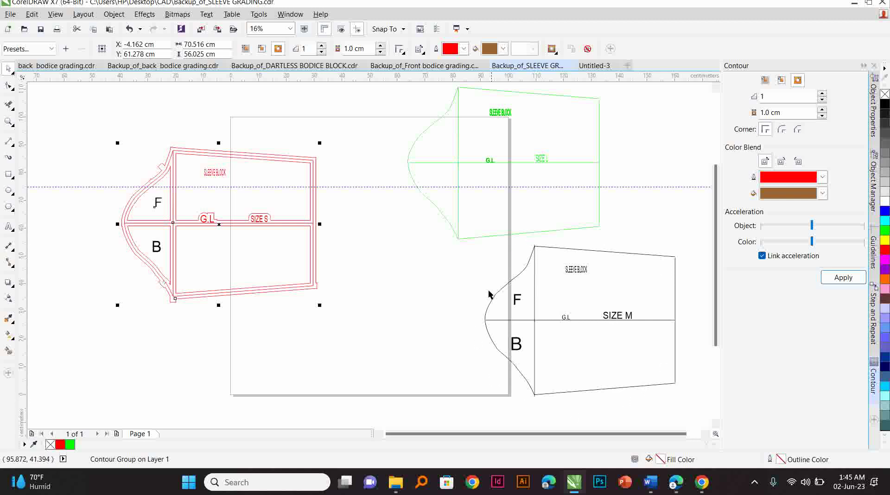
Undo the outside contour on the red SIZE S sleeve block
{"action": "left_click", "coordinate": [535, 297]}
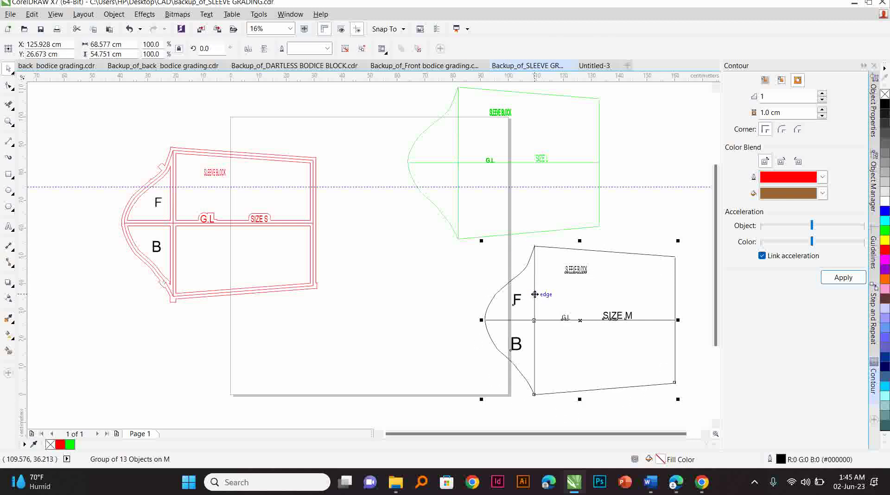
{"action": "left_click", "coordinate": [568, 319]}
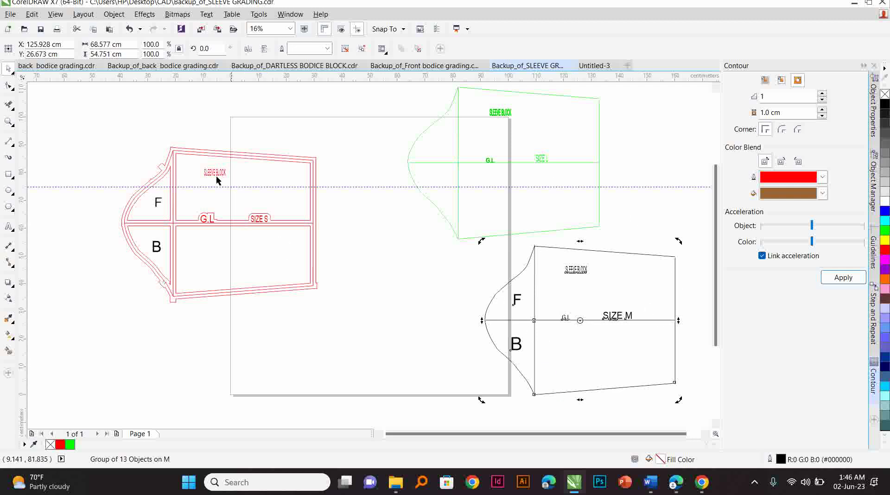
{"action": "left_click", "coordinate": [634, 201]}
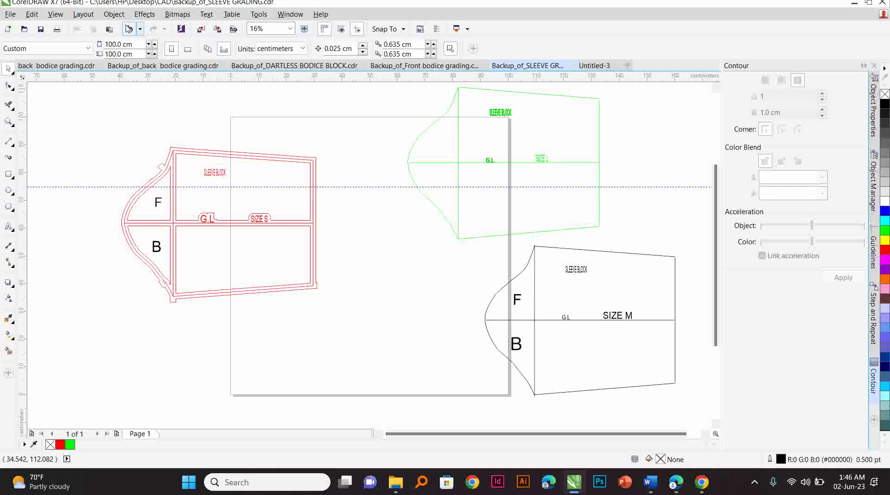
{"action": "left_click", "coordinate": [129, 28]}
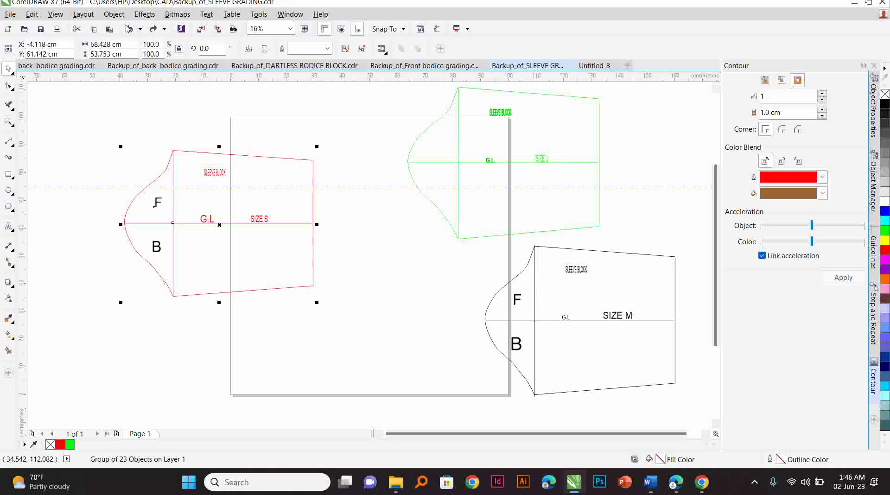
{"action": "left_click", "coordinate": [231, 195]}
{"action": "left_click", "coordinate": [231, 224]}
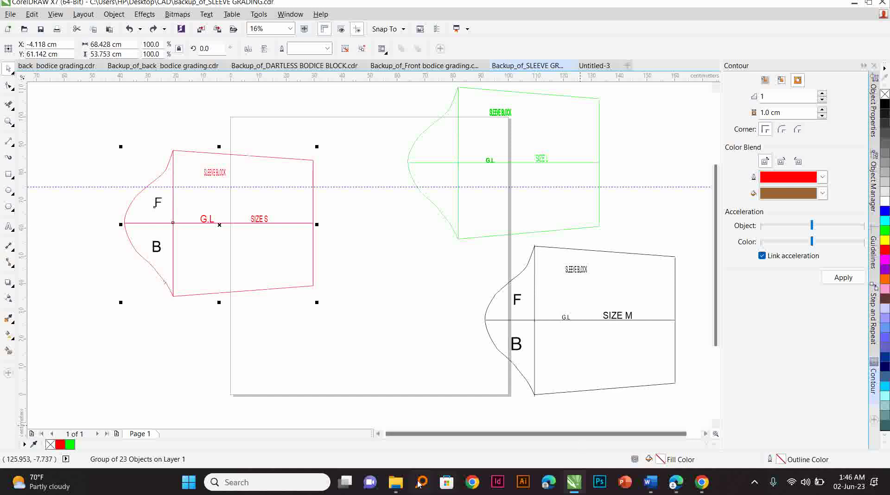
{"action": "mouse_move", "coordinate": [394, 485]}
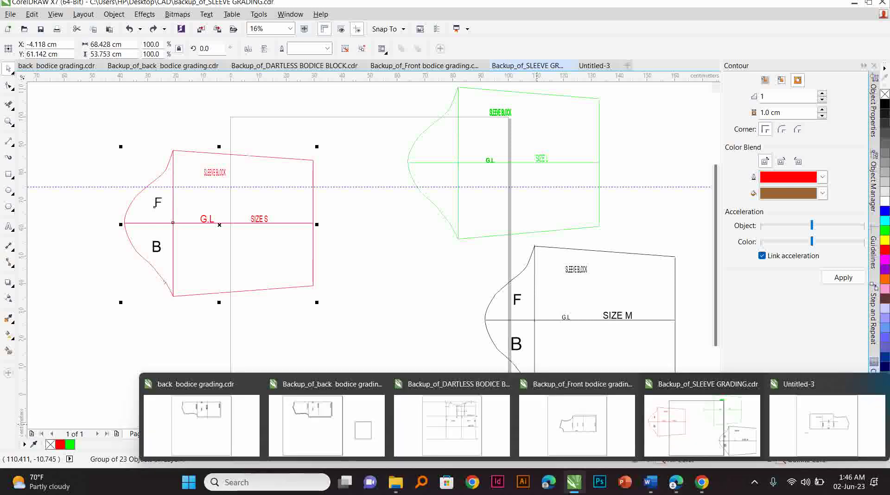
{"action": "mouse_move", "coordinate": [679, 491]}
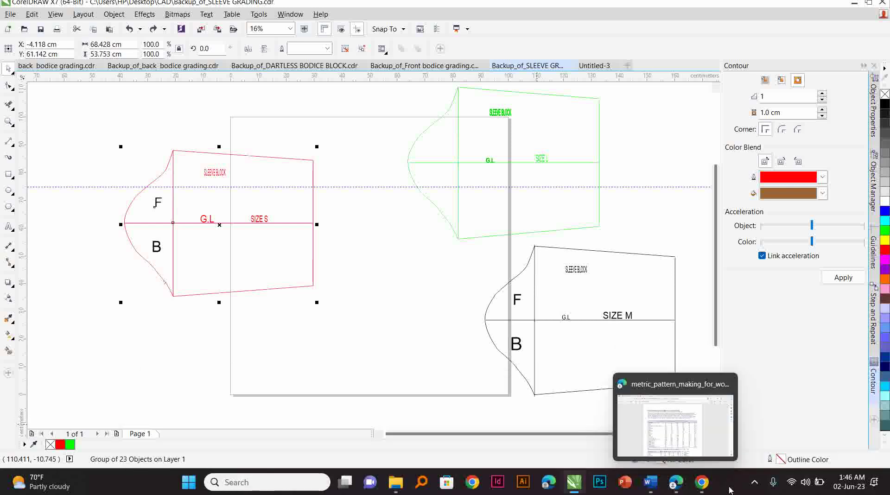
{"action": "mouse_move", "coordinate": [707, 491]}
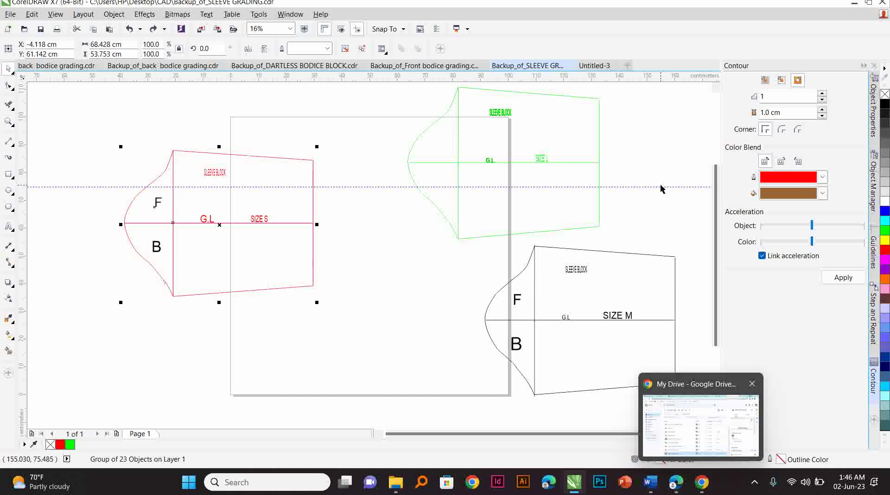
{"action": "left_click", "coordinate": [855, 5]}
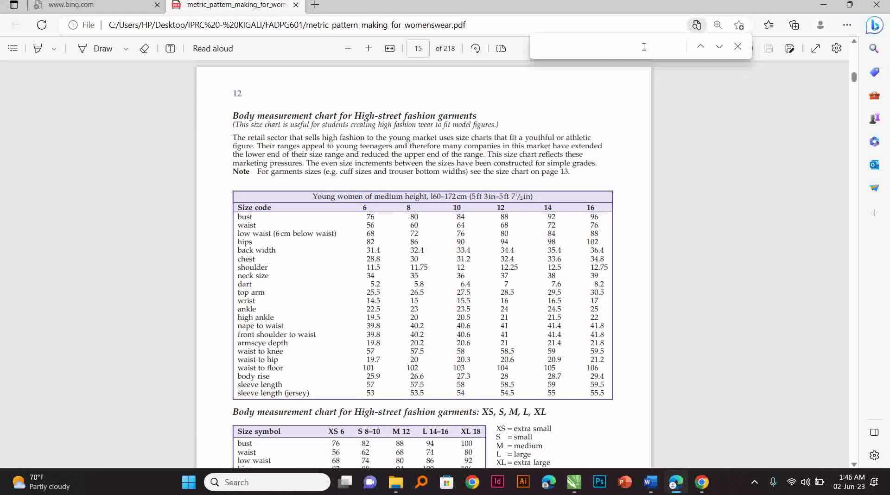
{"action": "left_click", "coordinate": [821, 10]}
{"action": "left_click", "coordinate": [561, 5]}
{"action": "left_click_drag", "start_coordinate": [548, 493], "coordinate": [556, 296]}
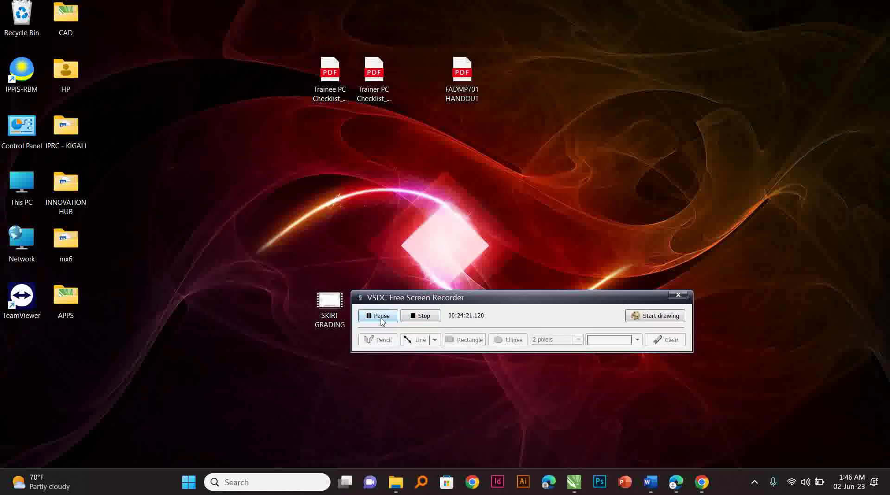